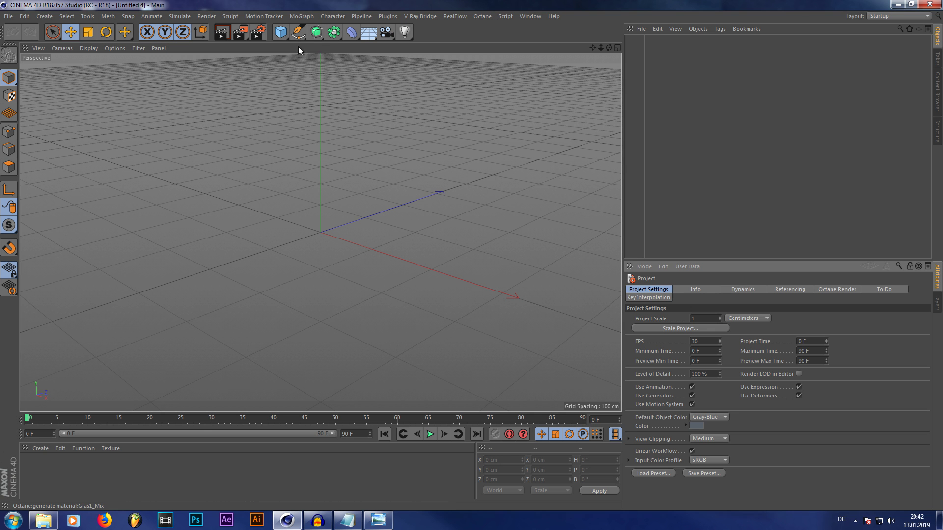
Add a cube and resize it into an upright sign panel about 21.5 cm thick and 571 cm tall
{"action": "left_click", "coordinate": [286, 37]}
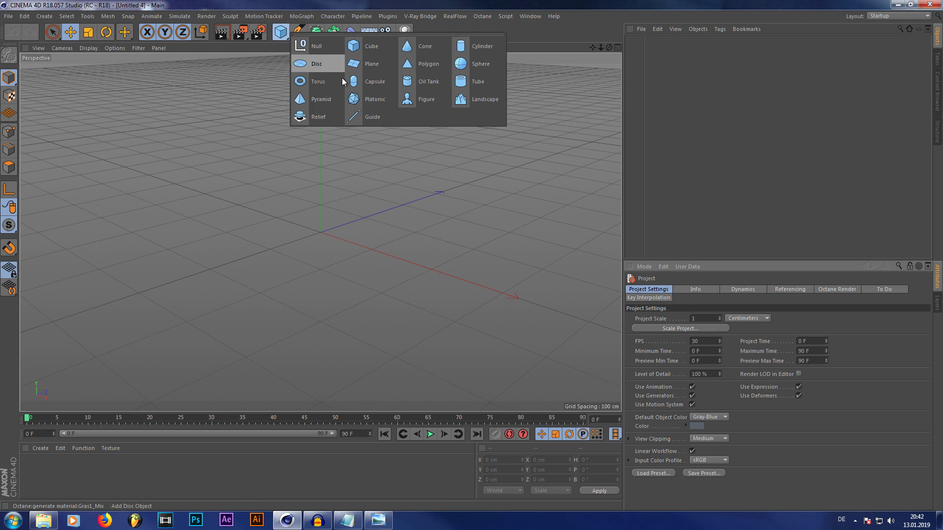
{"action": "left_click", "coordinate": [367, 51]}
{"action": "left_click_drag", "start_coordinate": [364, 249], "coordinate": [325, 236]}
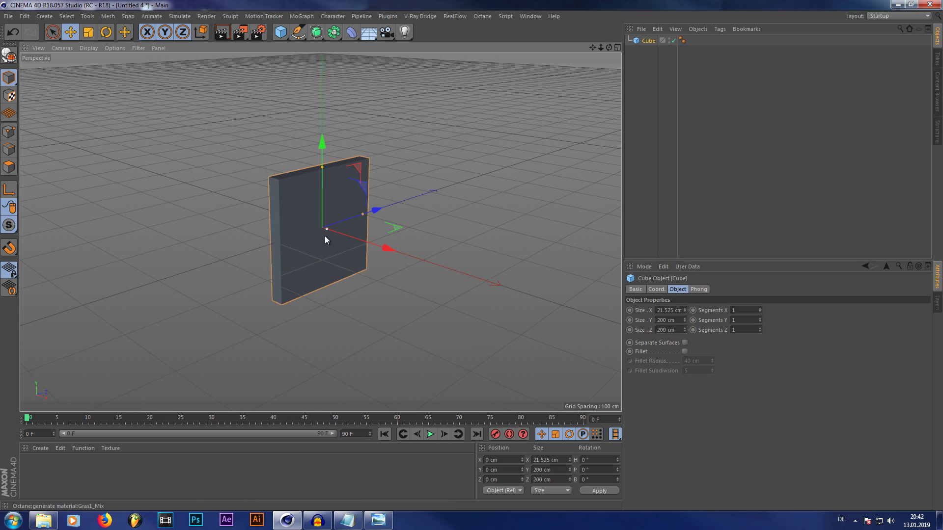
{"action": "left_click_drag", "start_coordinate": [323, 170], "coordinate": [327, 40]}
{"action": "scroll", "coordinate": [318, 178], "scroll_direction": "down", "scroll_amount": 2}
{"action": "scroll", "coordinate": [316, 179], "scroll_direction": "up", "scroll_amount": 2}
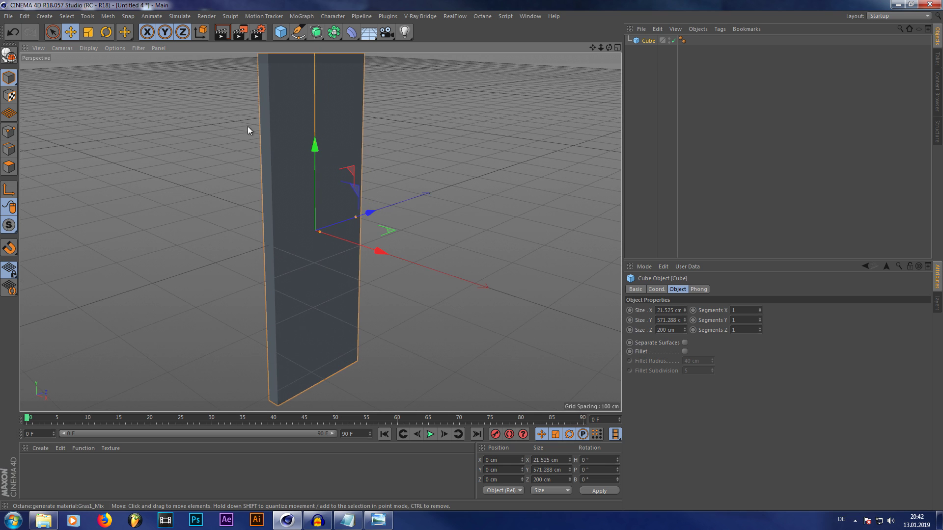
Make the panel editable and inset its large front face to leave a narrow border
{"action": "left_click", "coordinate": [8, 55]}
{"action": "left_click", "coordinate": [9, 166]}
{"action": "left_click", "coordinate": [304, 162]}
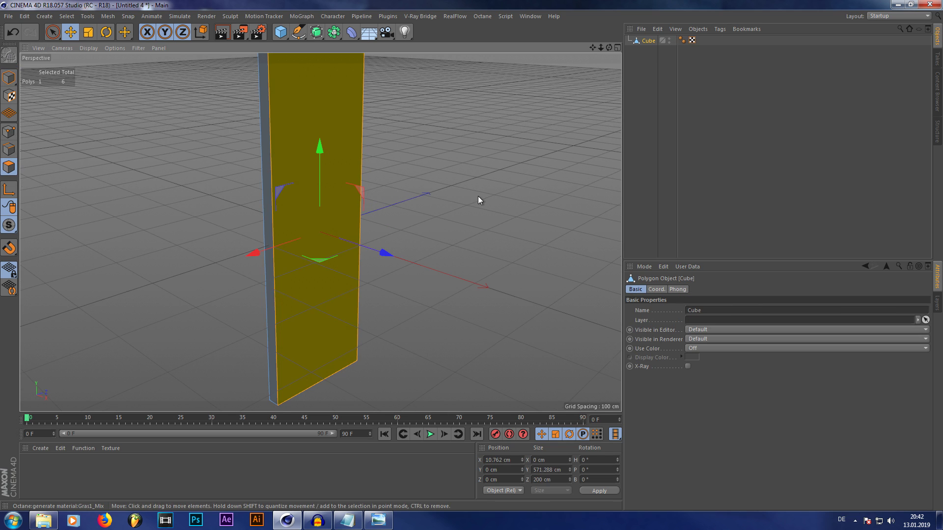
{"action": "right_click", "coordinate": [479, 199]}
{"action": "left_click", "coordinate": [501, 305]}
{"action": "left_click_drag", "start_coordinate": [500, 304], "coordinate": [526, 295]}
Extrude the inset front face inward to form a shallow recess in the panel
{"action": "right_click", "coordinate": [530, 305]}
{"action": "left_click", "coordinate": [543, 296]}
{"action": "left_click", "coordinate": [673, 196]}
{"action": "scroll", "coordinate": [396, 241], "scroll_direction": "down", "scroll_amount": 3}
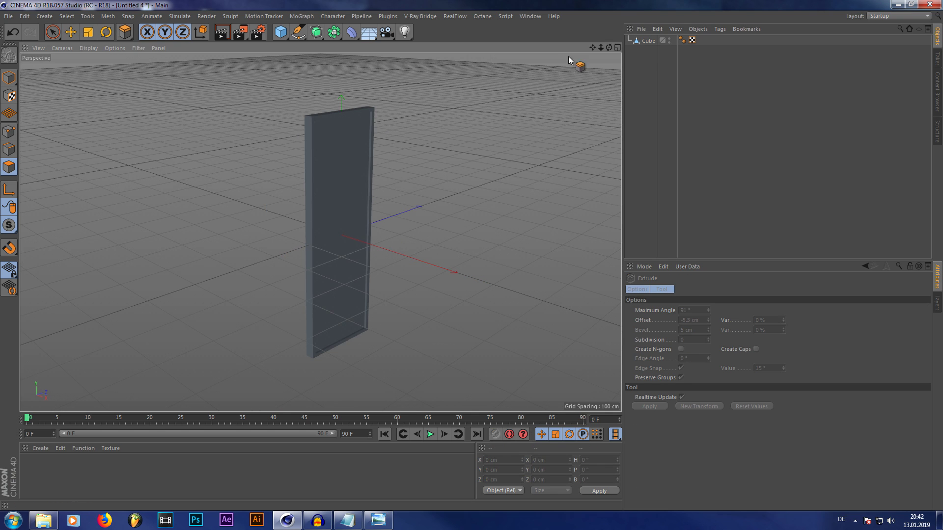
Add a MoText object and replace its text with the characters ネ, オ, ン, 管 copied from the text editor, one per line
{"action": "left_click_drag", "start_coordinate": [609, 49], "coordinate": [592, 39]}
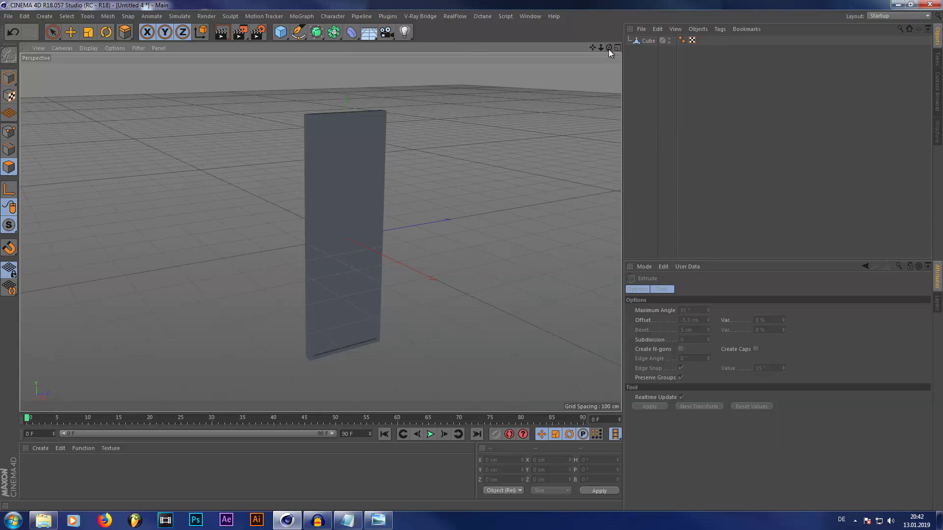
{"action": "left_click", "coordinate": [304, 19]}
{"action": "left_click", "coordinate": [326, 172]}
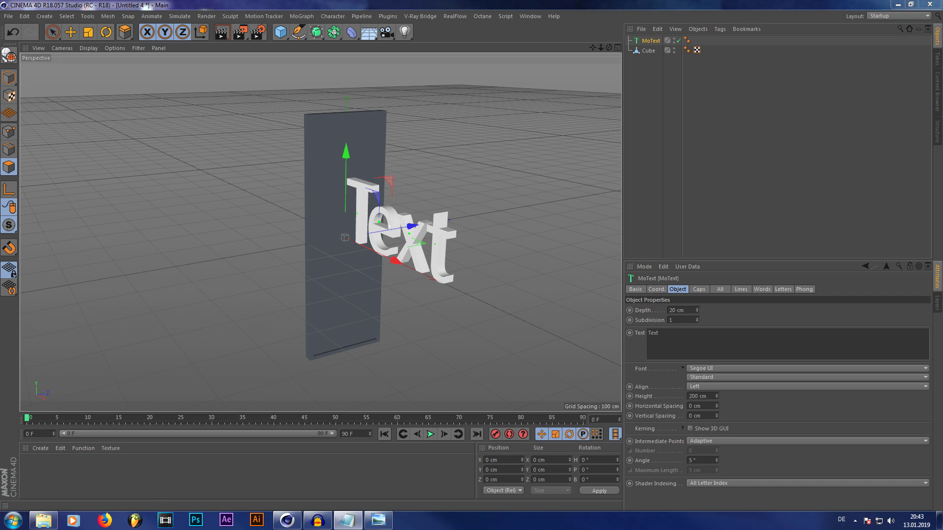
{"action": "left_click", "coordinate": [347, 519]}
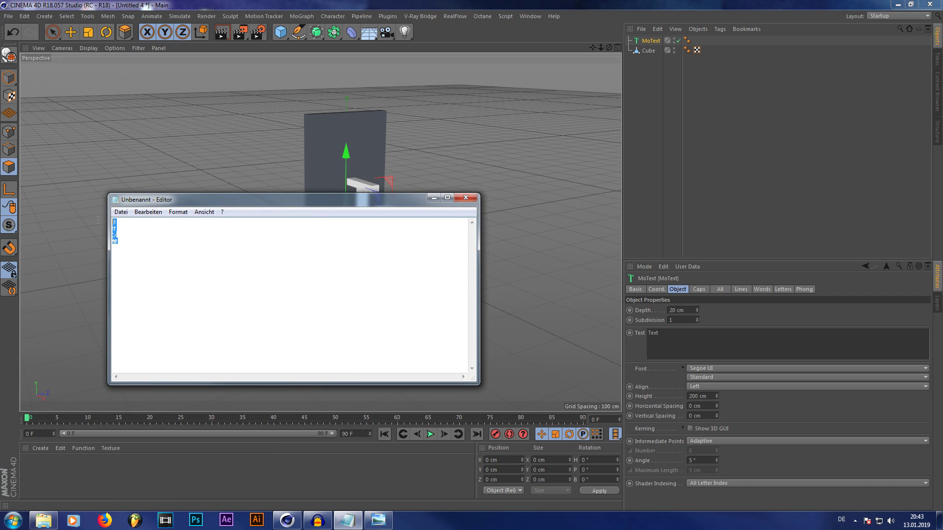
{"action": "left_click", "coordinate": [433, 198]}
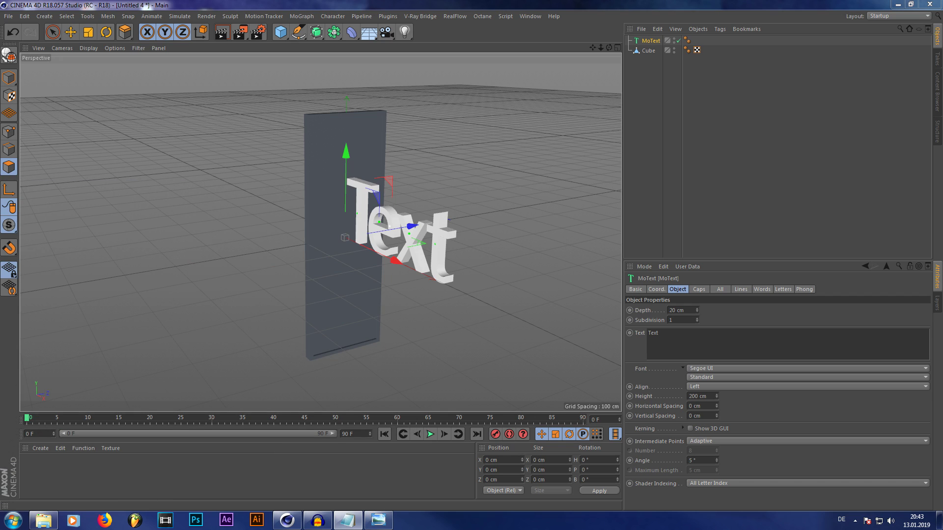
{"action": "left_click", "coordinate": [680, 336]}
{"action": "type", "text": "ネオン看板"}
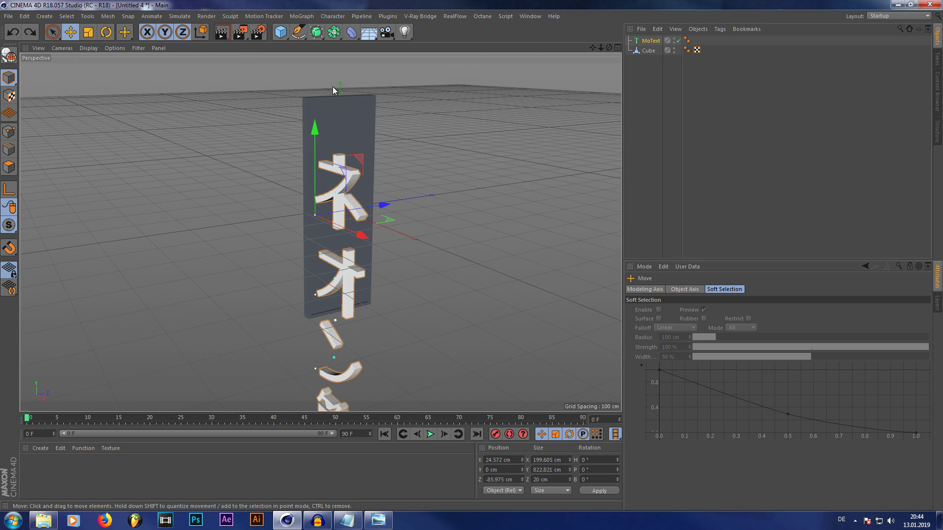
Set the text's heading rotation to 90° and move it to about X 20.6 cm, Y 61 cm
{"action": "scroll", "coordinate": [336, 94], "scroll_direction": "down", "scroll_amount": 3}
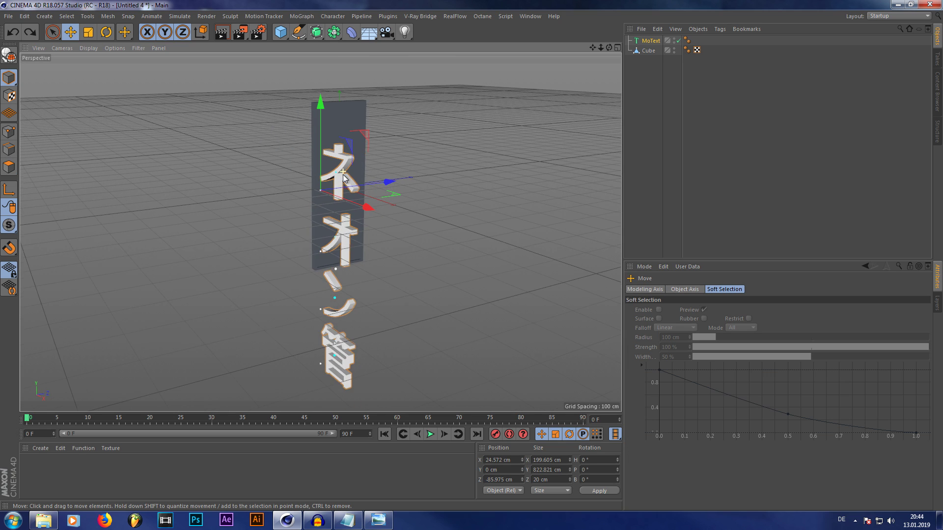
{"action": "scroll", "coordinate": [344, 175], "scroll_direction": "up", "scroll_amount": 3}
{"action": "left_click_drag", "start_coordinate": [596, 461], "coordinate": [529, 466]}
{"action": "key", "text": "Return"}
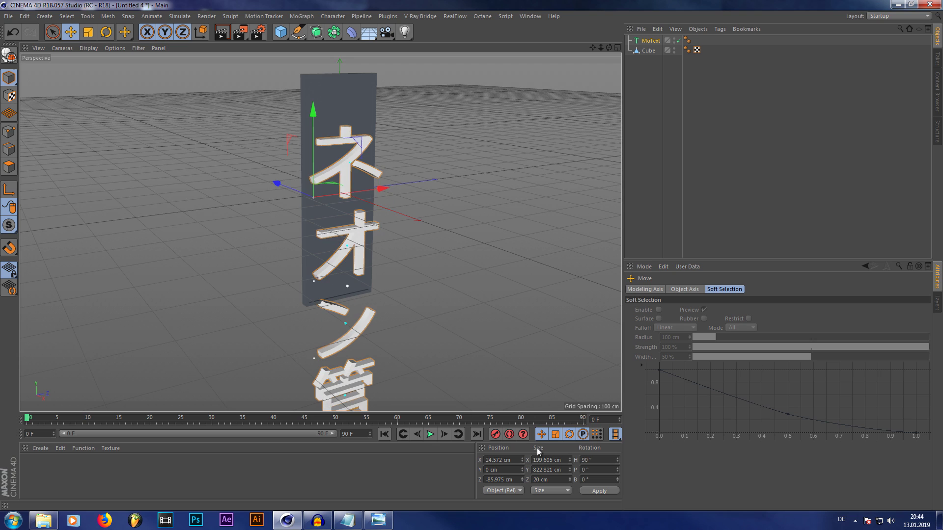
{"action": "left_click_drag", "start_coordinate": [278, 184], "coordinate": [293, 200]}
{"action": "left_click_drag", "start_coordinate": [317, 164], "coordinate": [316, 139]}
Set the MoText object's text alignment to Middle
{"action": "left_click", "coordinate": [650, 41]}
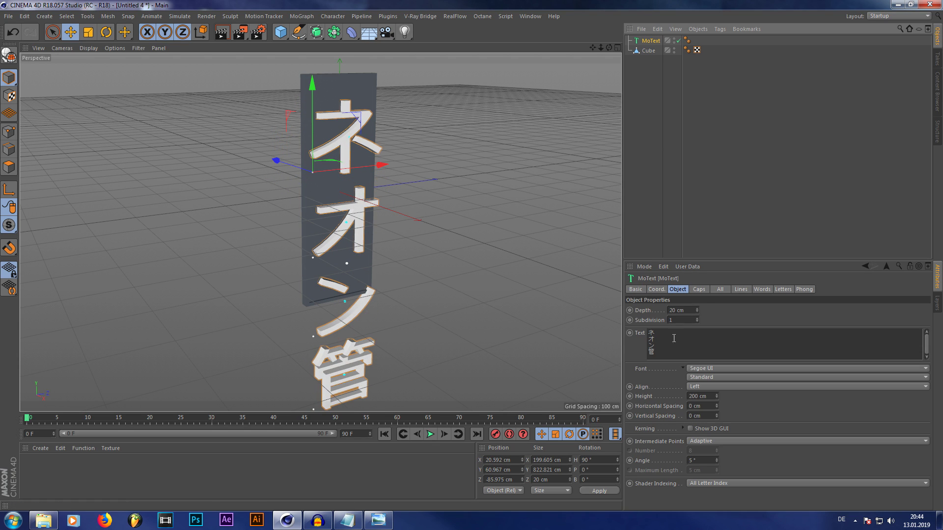
{"action": "left_click", "coordinate": [697, 386]}
{"action": "left_click", "coordinate": [704, 407]}
{"action": "scroll", "coordinate": [329, 175], "scroll_direction": "up", "scroll_amount": 2}
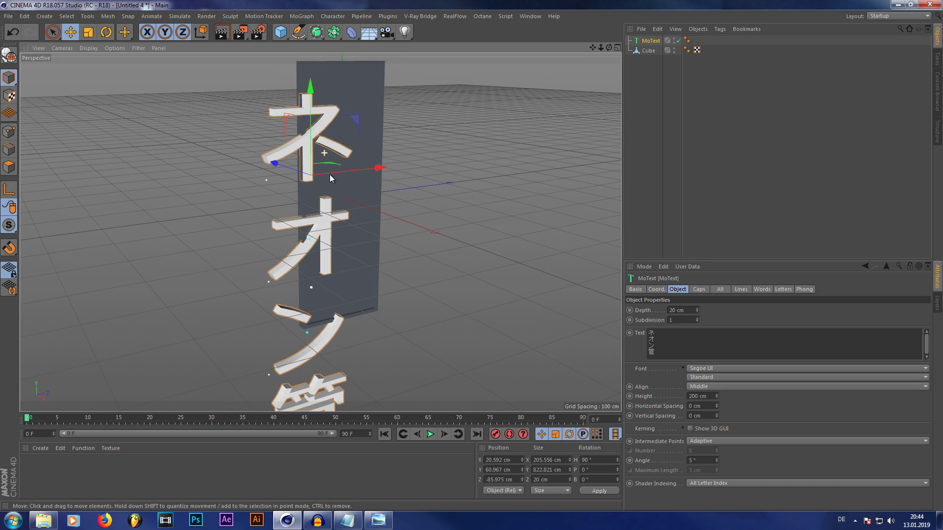
Set the text's X and Z positions to 0 cm
{"action": "double_click", "coordinate": [515, 460]}
{"action": "type", "text": "0"}
{"action": "key", "text": "Return"}
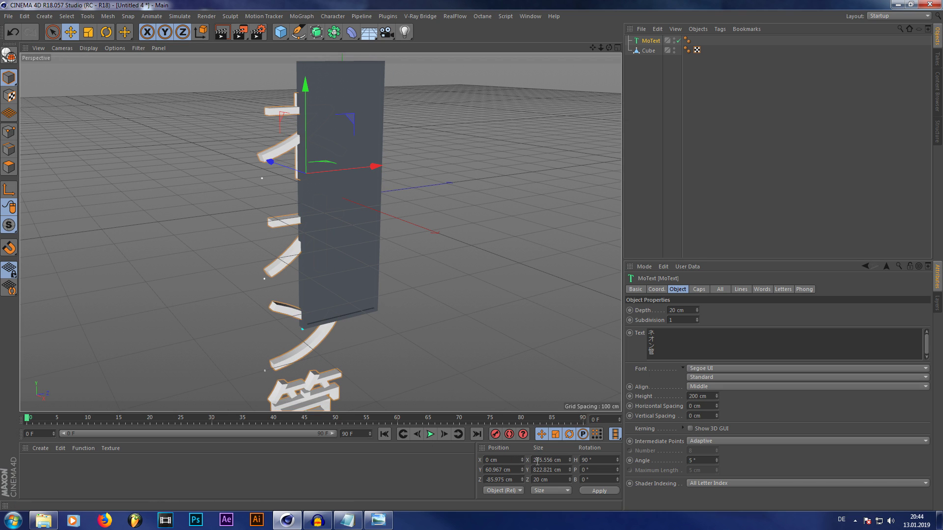
{"action": "type", "text": "0"}
{"action": "key", "text": "Return"}
{"action": "scroll", "coordinate": [345, 290], "scroll_direction": "down", "scroll_amount": 2}
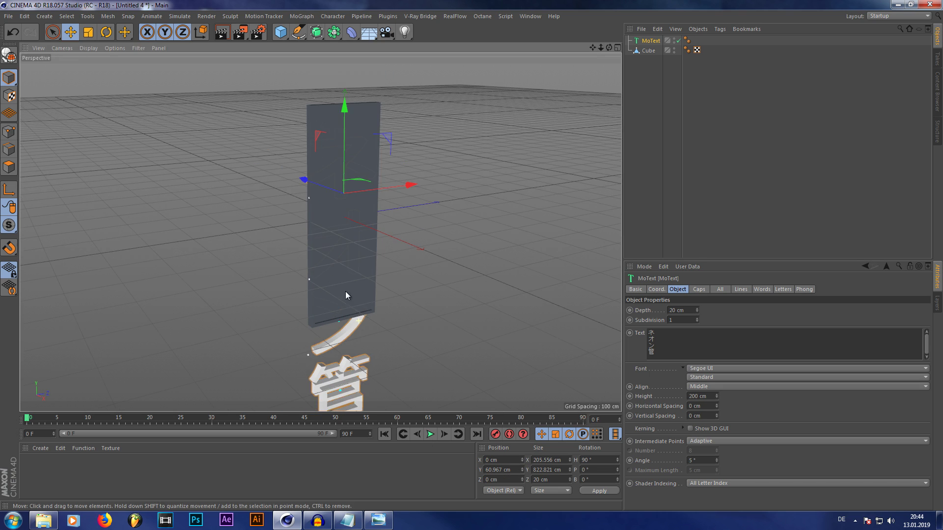
Scale the text down to about 122 cm wide and place it on the panel's front at about X 14.4 cm, Y 160.4 cm
{"action": "left_click", "coordinate": [87, 34]}
{"action": "left_click_drag", "start_coordinate": [344, 148], "coordinate": [289, 137]}
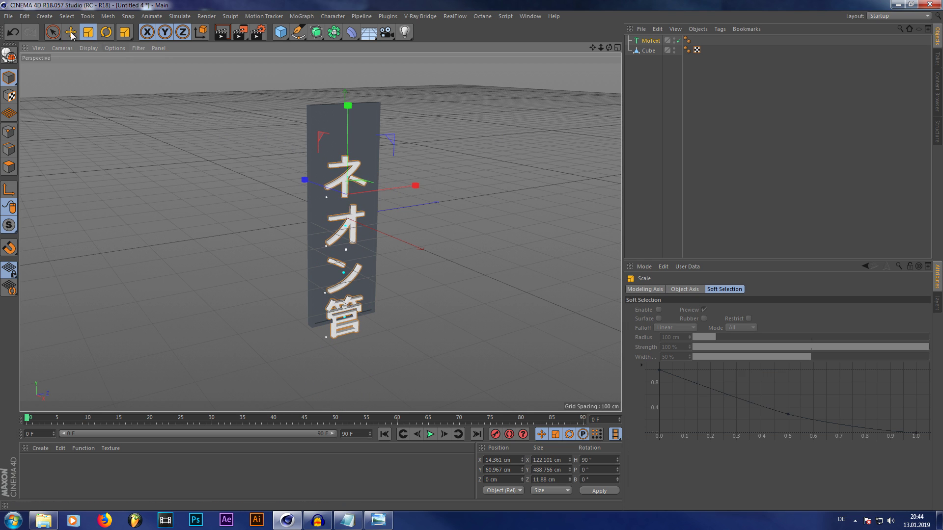
{"action": "key", "text": "e"}
{"action": "left_click_drag", "start_coordinate": [346, 113], "coordinate": [342, 73]}
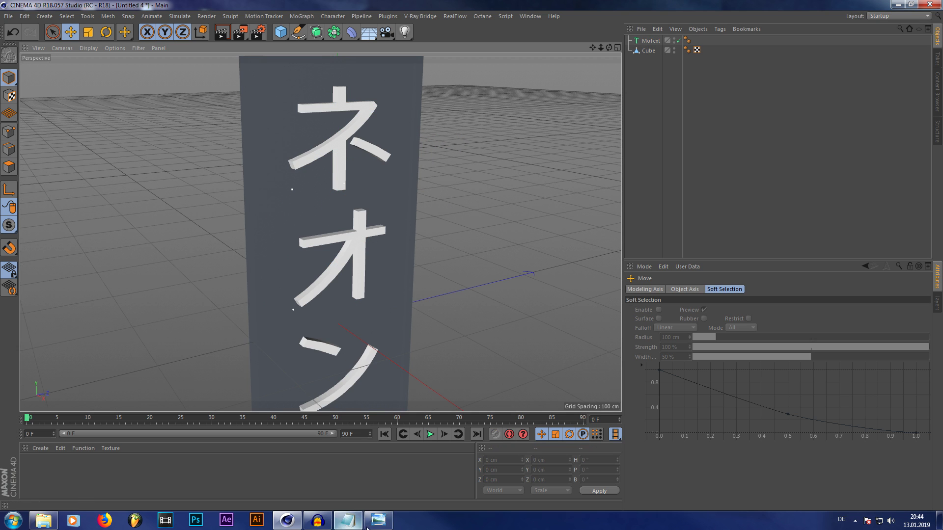
Check the neon sign reference photo and make an editable duplicate of the text, leaving the original disabled
{"action": "left_click", "coordinate": [377, 520]}
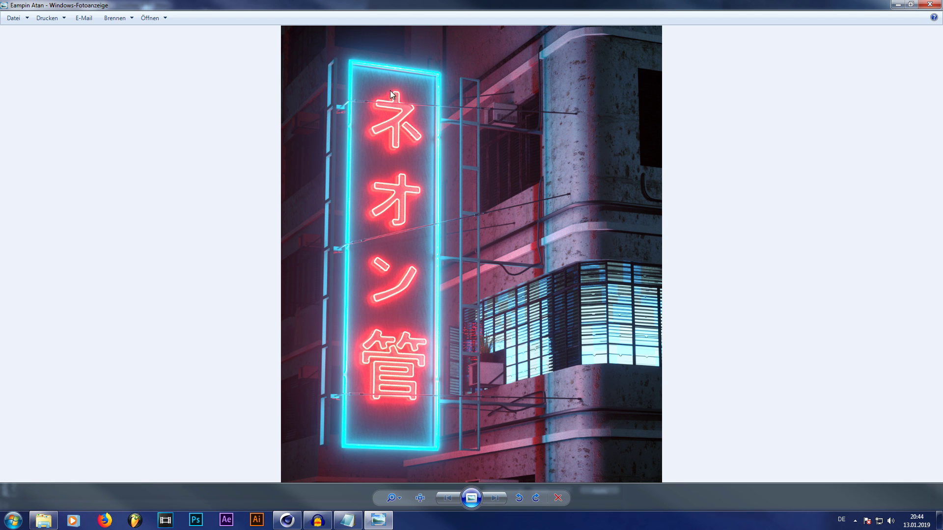
{"action": "left_click", "coordinate": [898, 4]}
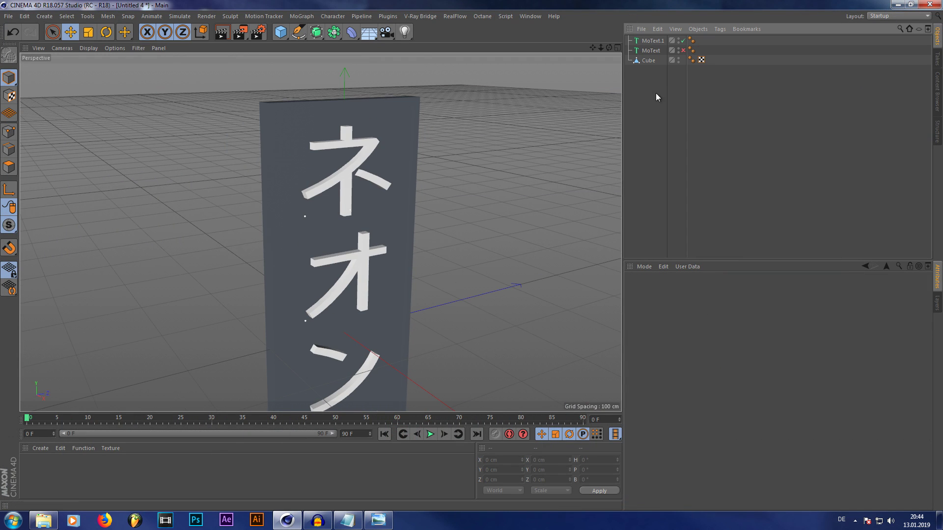
{"action": "left_click", "coordinate": [652, 42]}
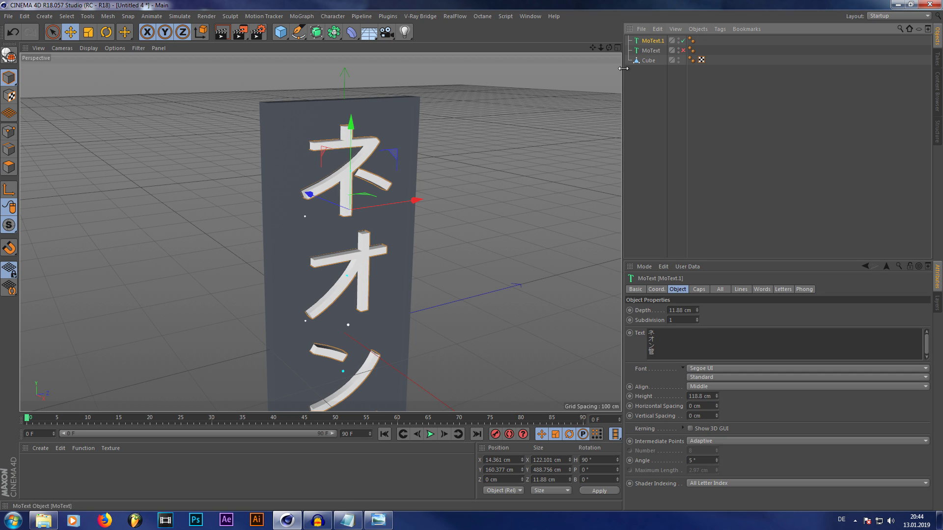
{"action": "left_click", "coordinate": [9, 55]}
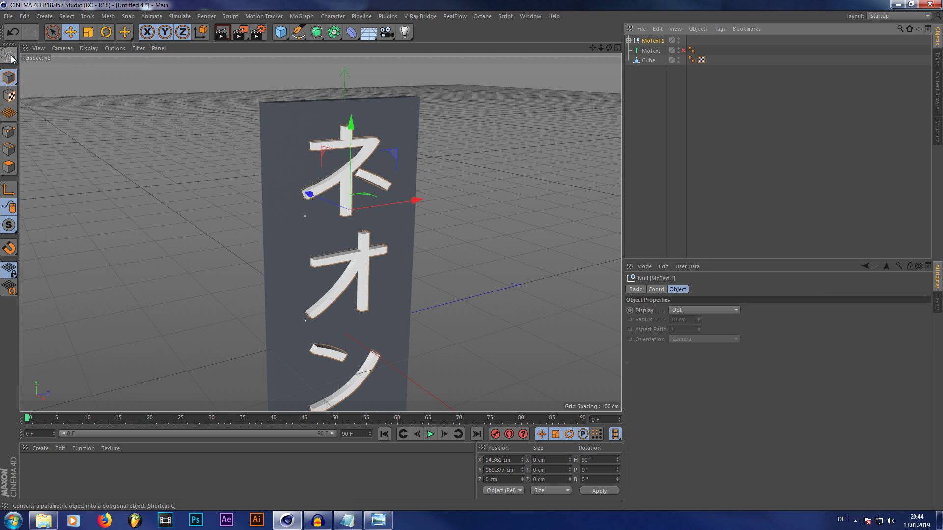
Expand the converted text's hierarchy down to the spline inside each of the four character extrusions
{"action": "left_click", "coordinate": [628, 41]}
{"action": "left_click", "coordinate": [634, 51]}
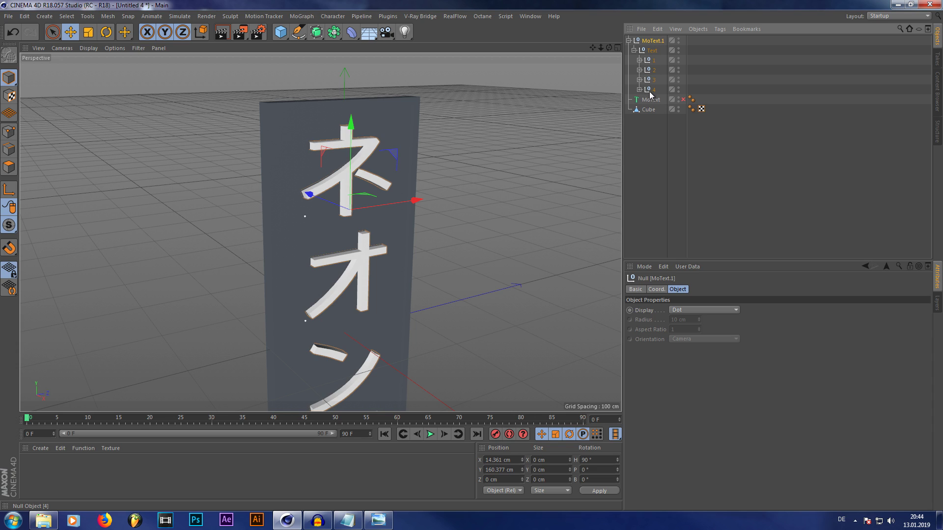
{"action": "left_click", "coordinate": [639, 89]}
{"action": "left_click", "coordinate": [639, 79]}
{"action": "left_click", "coordinate": [639, 70]}
{"action": "left_click", "coordinate": [639, 59]}
{"action": "left_click", "coordinate": [645, 70]}
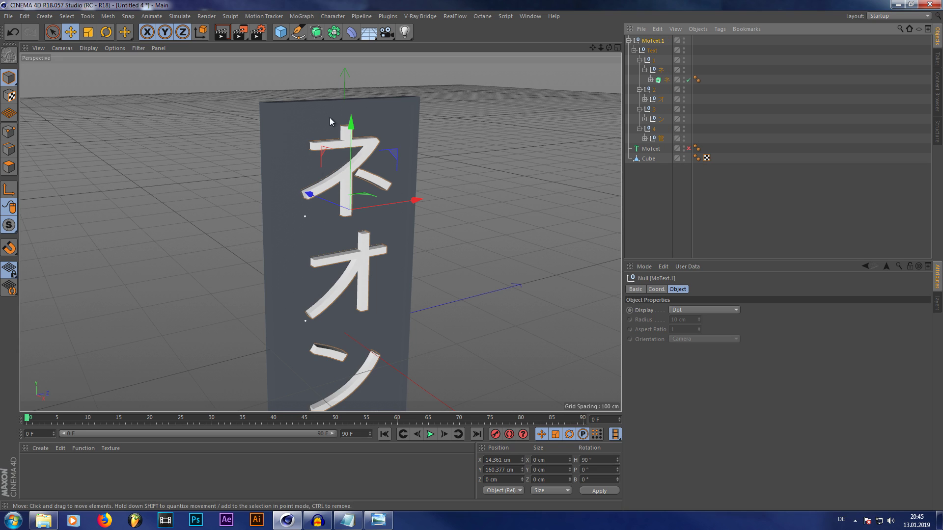
{"action": "left_click", "coordinate": [650, 81]}
{"action": "left_click", "coordinate": [644, 109]}
{"action": "left_click", "coordinate": [650, 123]}
{"action": "left_click", "coordinate": [650, 119]}
{"action": "left_click", "coordinate": [644, 149]}
{"action": "left_click", "coordinate": [650, 158]}
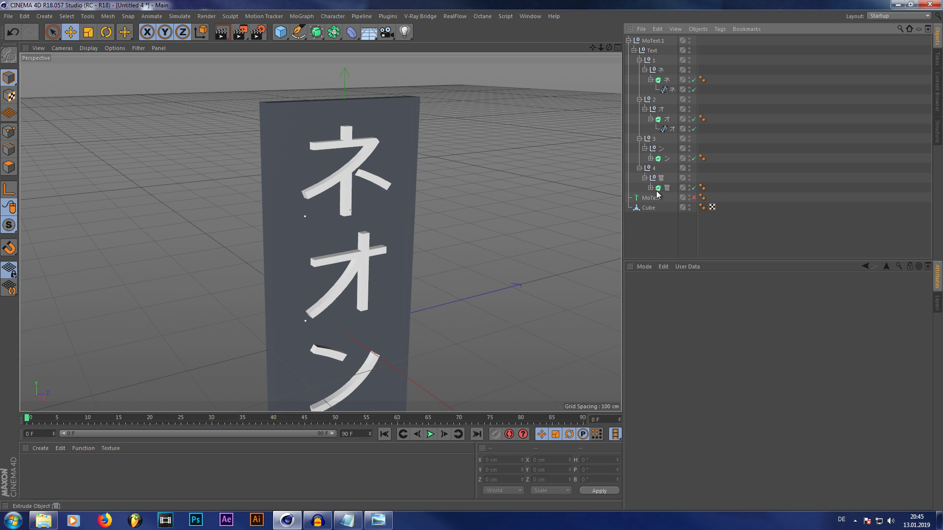
{"action": "left_click", "coordinate": [644, 188]}
{"action": "left_click", "coordinate": [650, 197]}
Copy the four character splines and paste them as separate objects at the top level of the hierarchy
{"action": "left_click", "coordinate": [671, 208]}
{"action": "left_click", "coordinate": [672, 168], "text": "ctrl"}
{"action": "left_click", "coordinate": [672, 129], "text": "ctrl"}
{"action": "left_click", "coordinate": [672, 90], "text": "ctrl"}
{"action": "key", "text": "ctrl+c"}
{"action": "key", "text": "ctrl+v"}
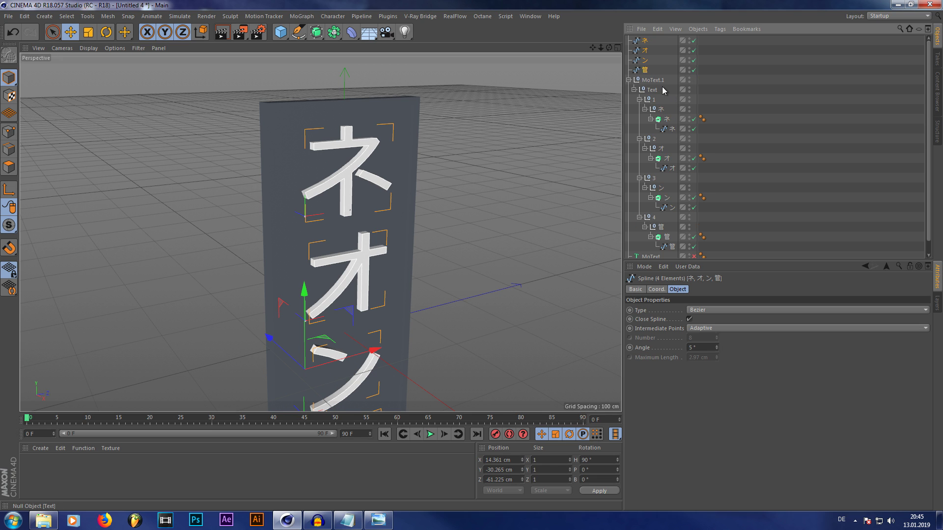
Collapse the converted text group and hide it in both the editor and the renderer
{"action": "left_click", "coordinate": [629, 80]}
{"action": "left_click", "coordinate": [679, 78], "text": "alt"}
{"action": "left_click", "coordinate": [679, 79], "text": "alt"}
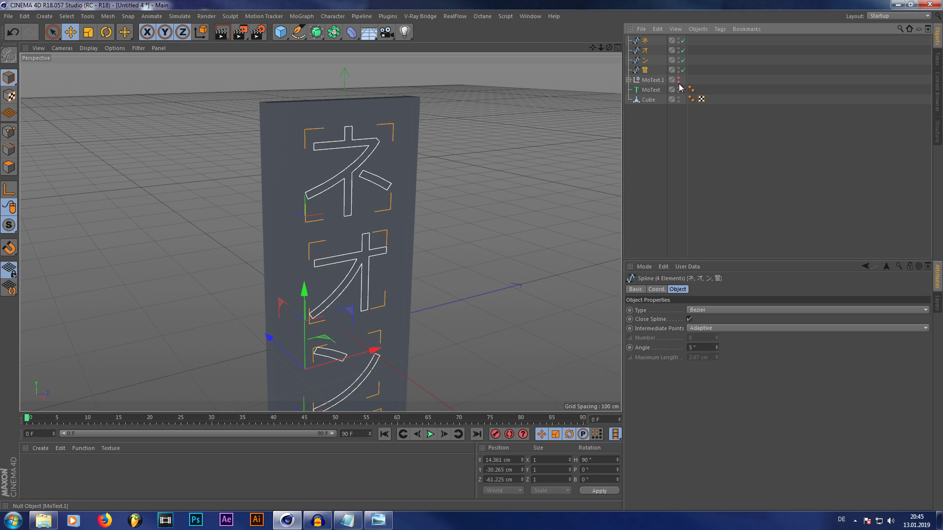
{"action": "scroll", "coordinate": [385, 202], "scroll_direction": "up", "scroll_amount": 3}
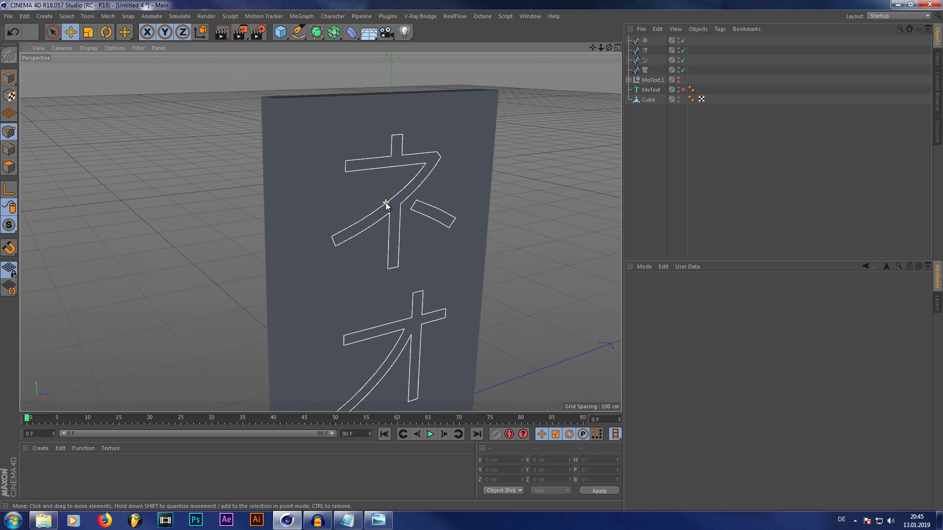
{"action": "scroll", "coordinate": [437, 203], "scroll_direction": "down", "scroll_amount": 3}
{"action": "scroll", "coordinate": [399, 199], "scroll_direction": "up", "scroll_amount": 2}
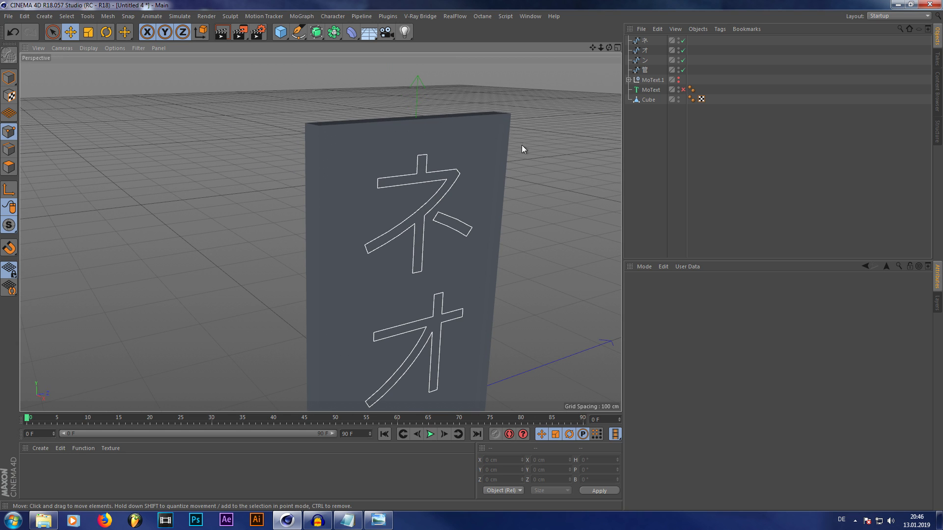
Check the character outlines in the neon sign reference photo
{"action": "left_click", "coordinate": [378, 520]}
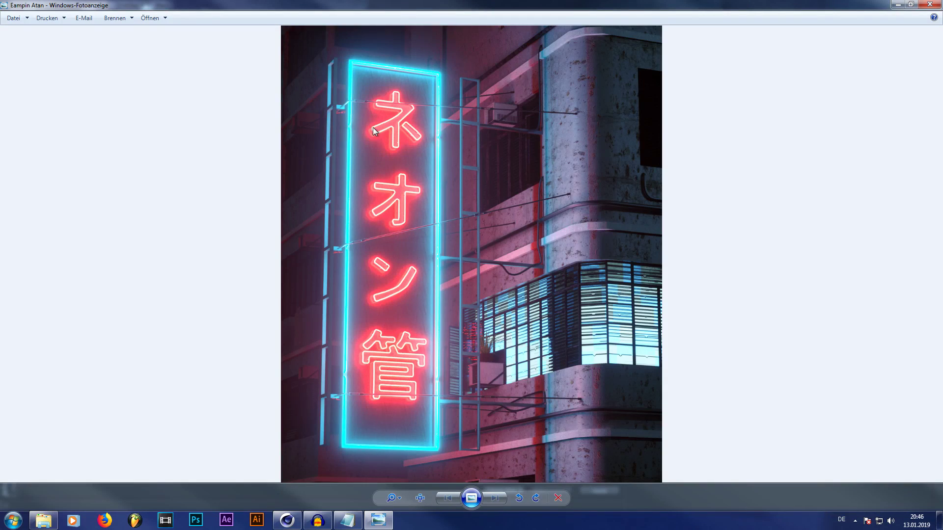
{"action": "left_click", "coordinate": [895, 4]}
{"action": "scroll", "coordinate": [432, 137], "scroll_direction": "up", "scroll_amount": 2}
Chamfer all points of the four character splines with a 3 cm radius
{"action": "left_click", "coordinate": [644, 40]}
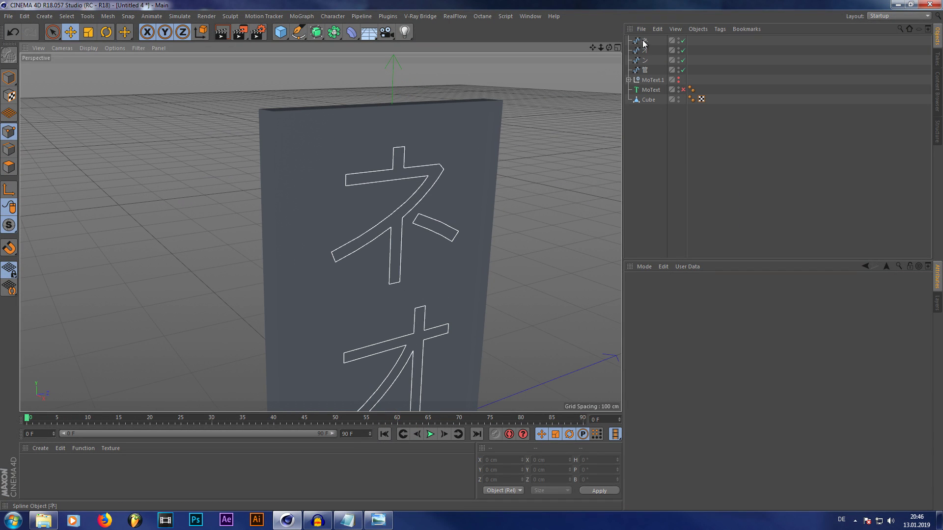
{"action": "left_click", "coordinate": [646, 71], "text": "shift"}
{"action": "scroll", "coordinate": [386, 111], "scroll_direction": "down", "scroll_amount": 3}
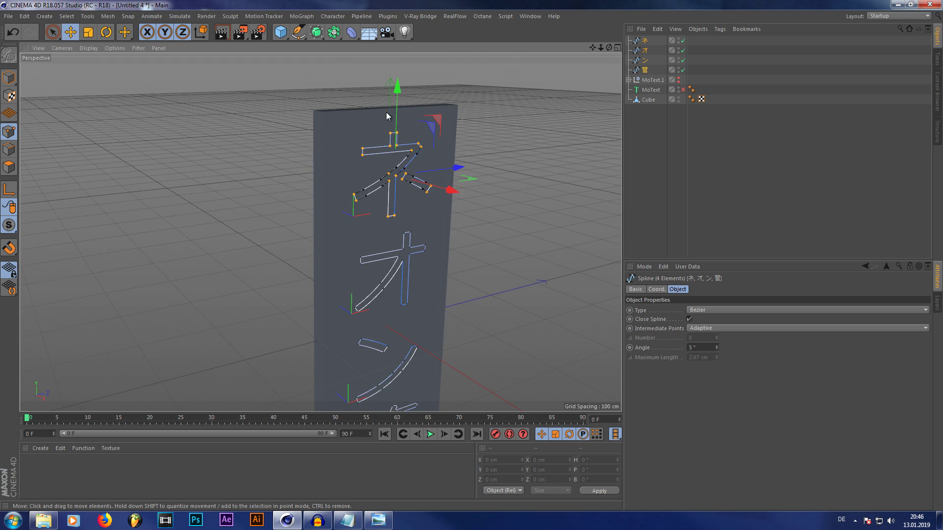
{"action": "scroll", "coordinate": [400, 329], "scroll_direction": "up", "scroll_amount": 4}
{"action": "scroll", "coordinate": [400, 329], "scroll_direction": "down", "scroll_amount": 6}
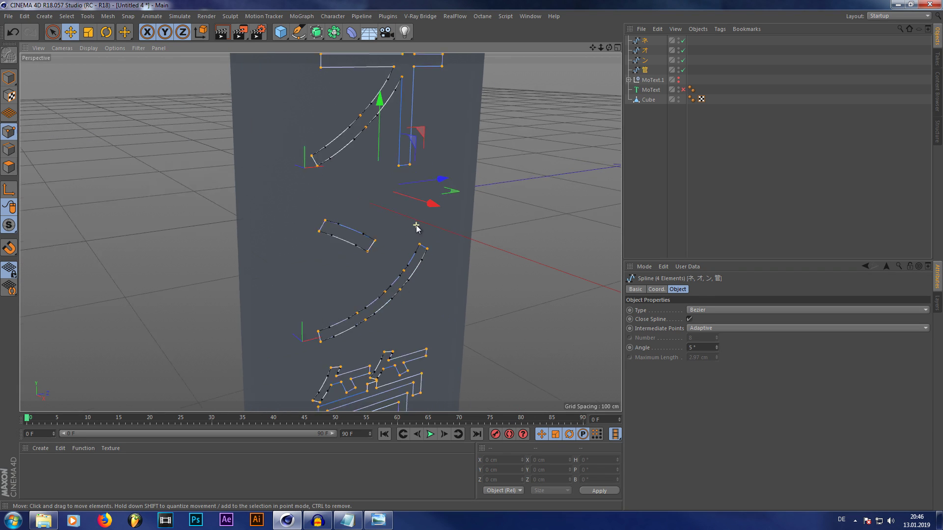
{"action": "scroll", "coordinate": [405, 344], "scroll_direction": "up", "scroll_amount": 4}
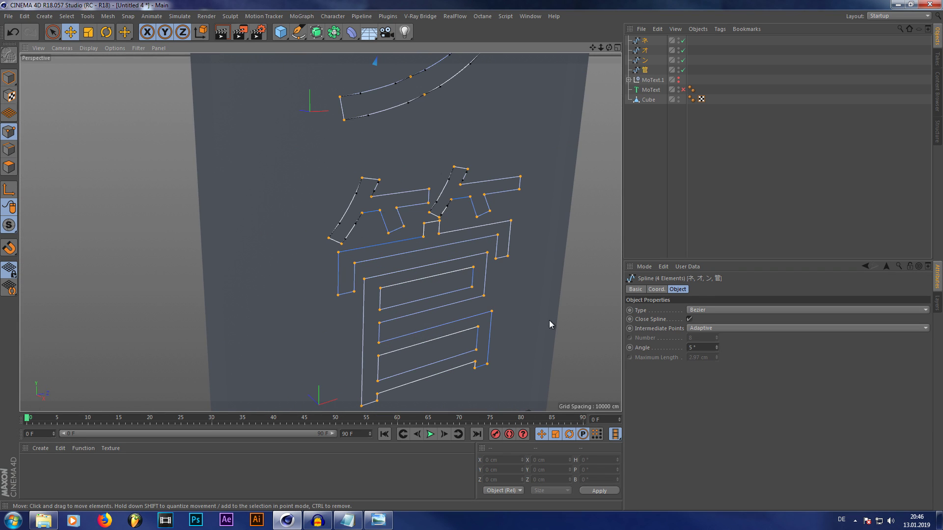
{"action": "scroll", "coordinate": [383, 186], "scroll_direction": "down", "scroll_amount": 2}
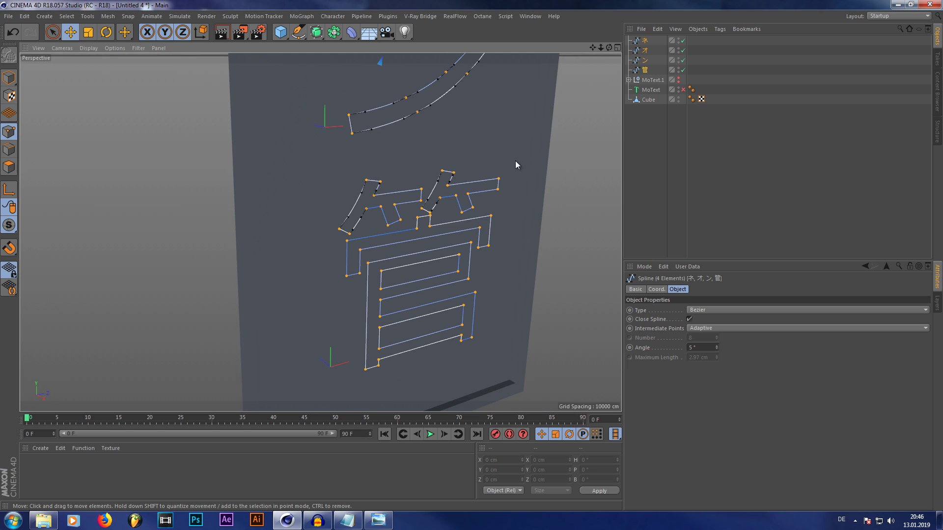
{"action": "right_click", "coordinate": [484, 142]}
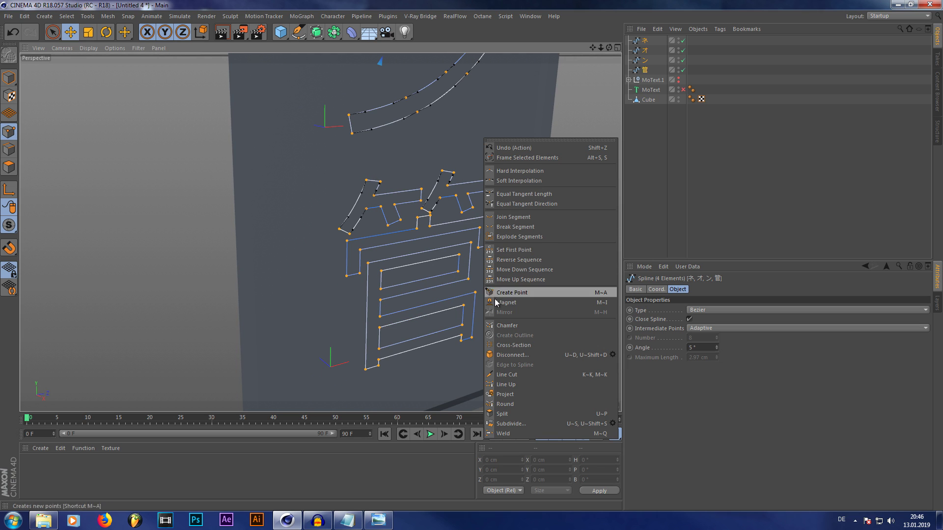
{"action": "left_click", "coordinate": [501, 326]}
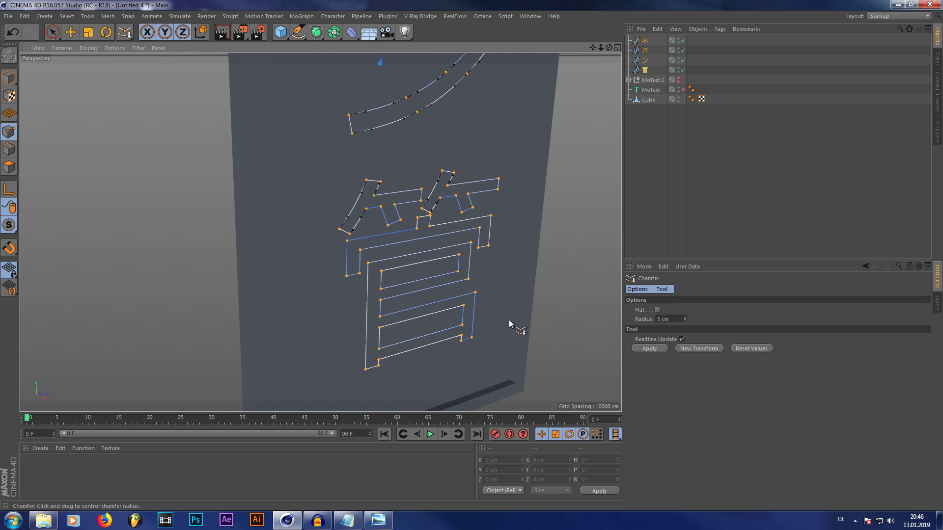
{"action": "scroll", "coordinate": [431, 212], "scroll_direction": "up", "scroll_amount": 4}
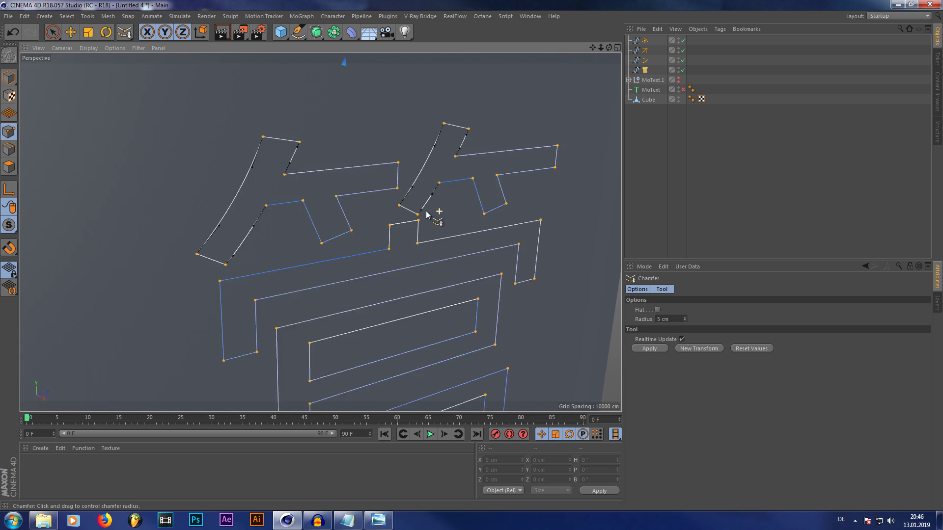
{"action": "left_click", "coordinate": [670, 319]}
{"action": "type", "text": "3"}
{"action": "key", "text": "Return"}
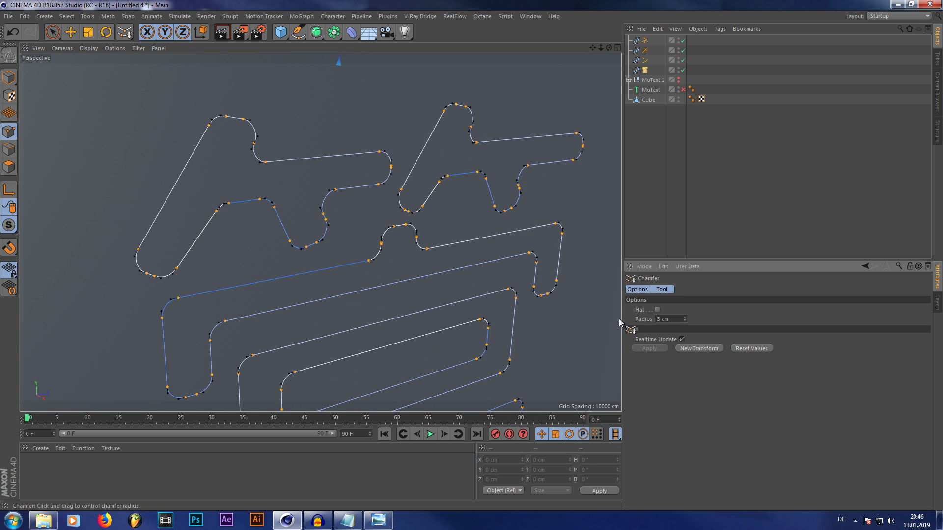
Inspect the chamfered corners and strokes of all four character outlines along the sign panel
{"action": "scroll", "coordinate": [275, 316], "scroll_direction": "down", "scroll_amount": 5}
{"action": "scroll", "coordinate": [316, 179], "scroll_direction": "up", "scroll_amount": 6}
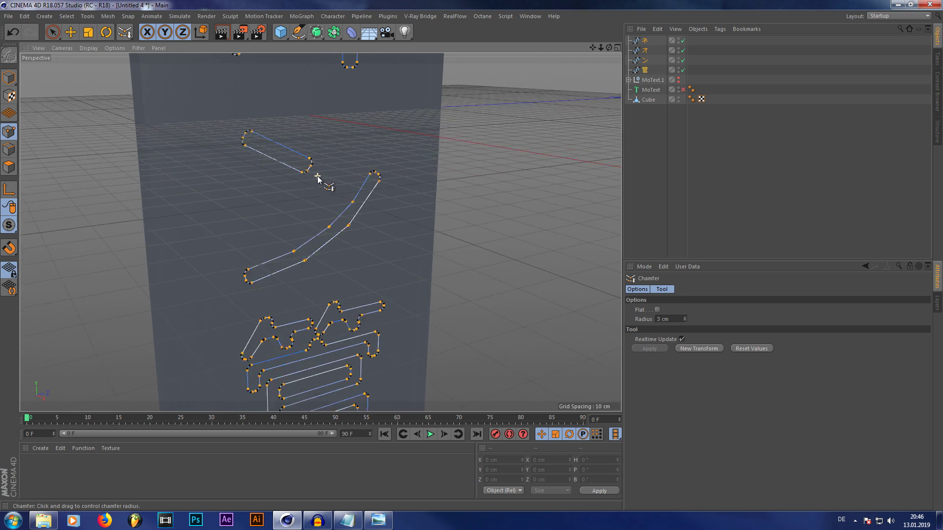
{"action": "scroll", "coordinate": [436, 192], "scroll_direction": "down", "scroll_amount": 1}
{"action": "scroll", "coordinate": [381, 293], "scroll_direction": "down", "scroll_amount": 6}
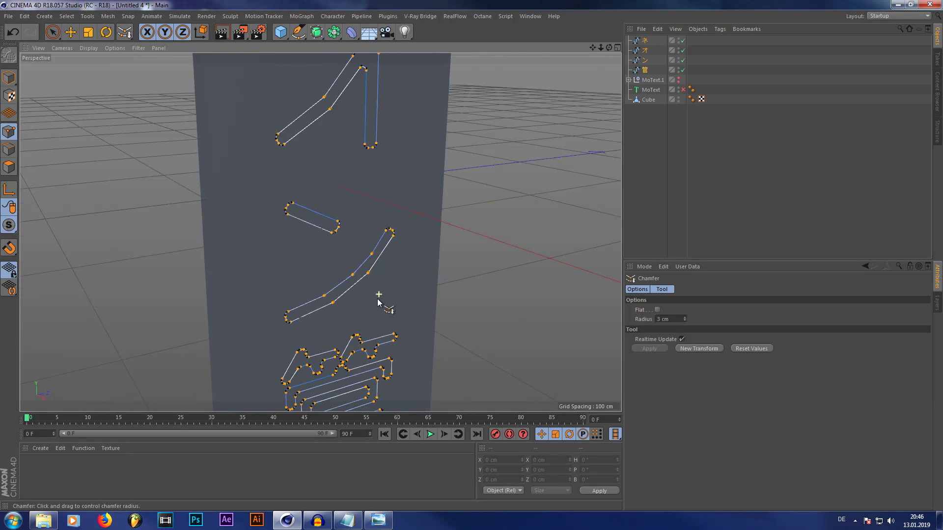
{"action": "scroll", "coordinate": [350, 89], "scroll_direction": "up", "scroll_amount": 2}
{"action": "scroll", "coordinate": [350, 89], "scroll_direction": "up", "scroll_amount": 5}
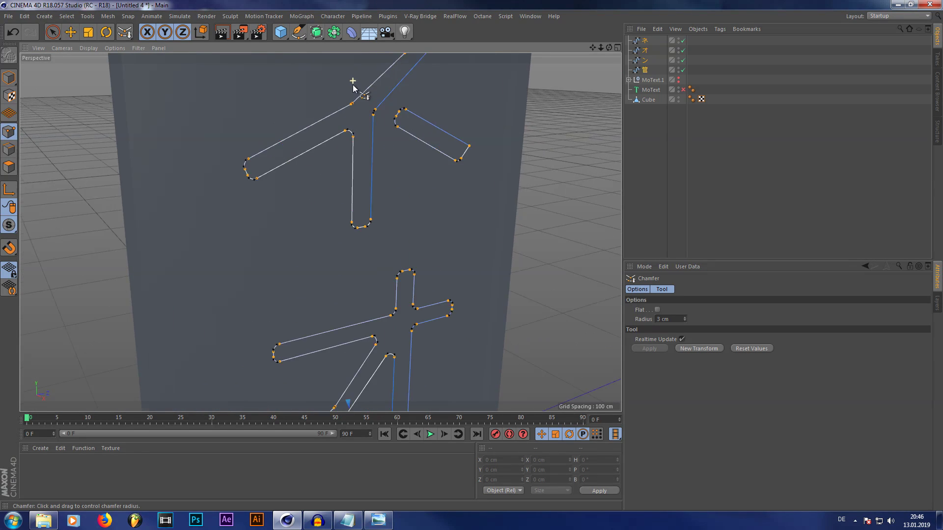
{"action": "scroll", "coordinate": [368, 185], "scroll_direction": "down", "scroll_amount": 3}
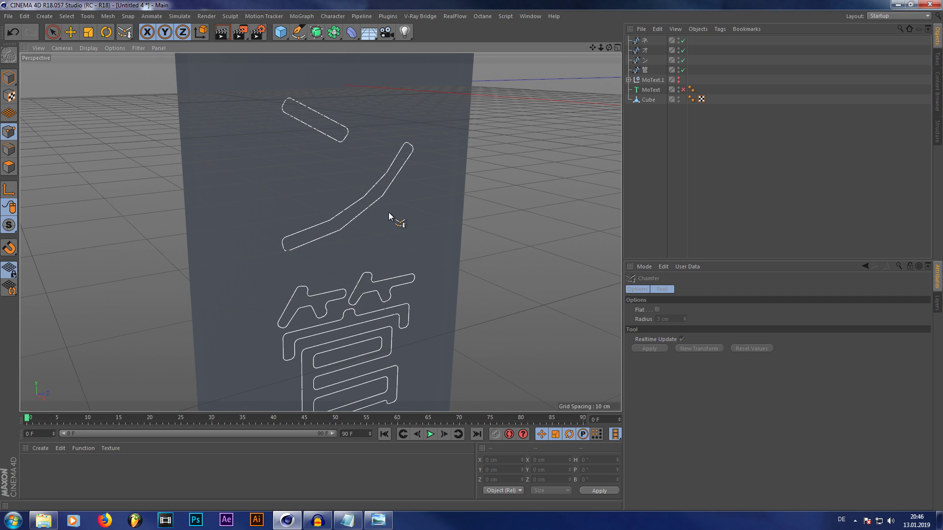
{"action": "scroll", "coordinate": [332, 221], "scroll_direction": "up", "scroll_amount": 5}
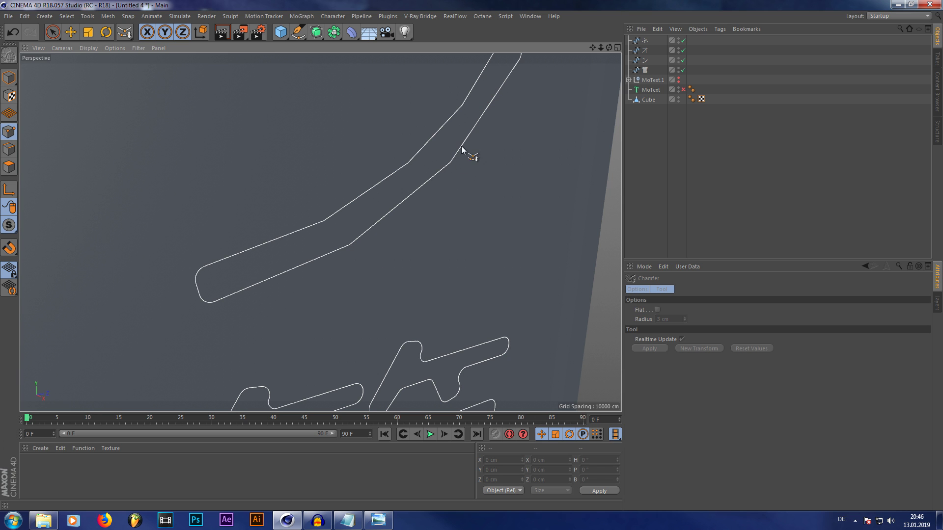
{"action": "scroll", "coordinate": [333, 265], "scroll_direction": "down", "scroll_amount": 8}
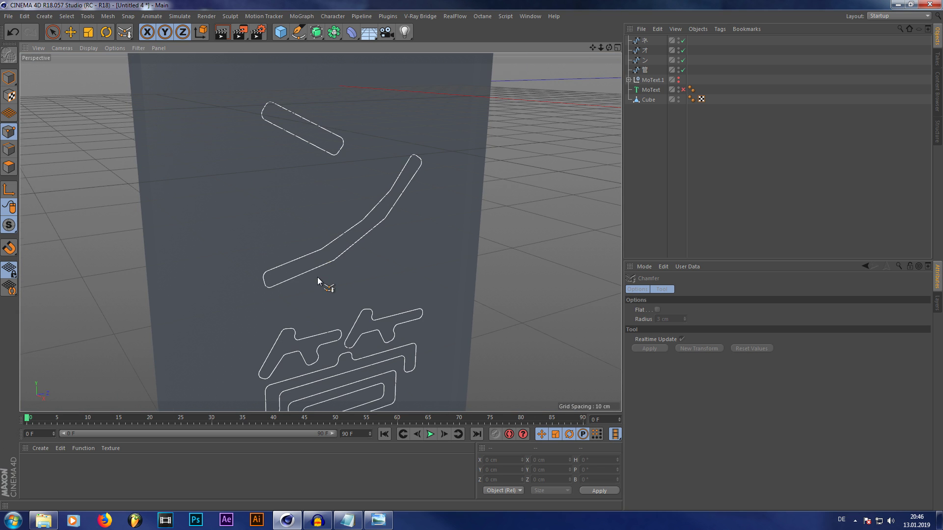
{"action": "scroll", "coordinate": [312, 314], "scroll_direction": "down", "scroll_amount": 5}
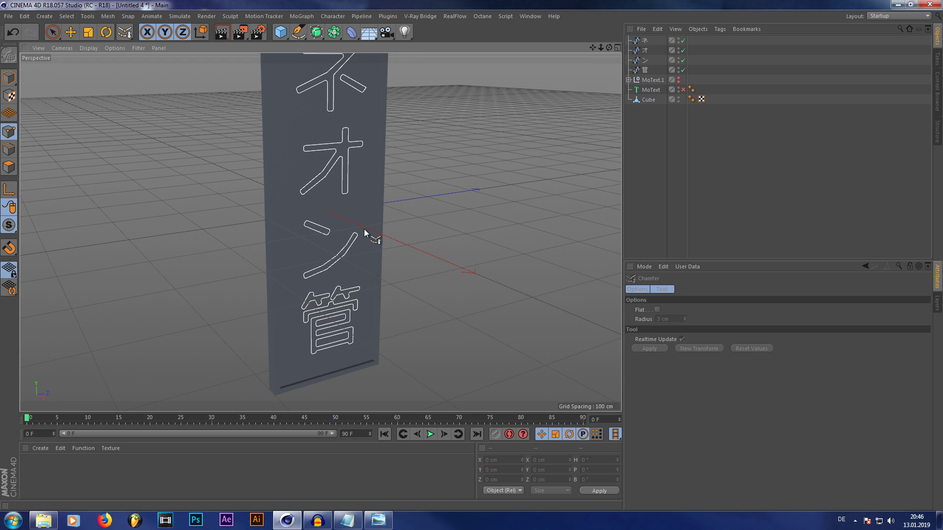
{"action": "scroll", "coordinate": [295, 108], "scroll_direction": "up", "scroll_amount": 5}
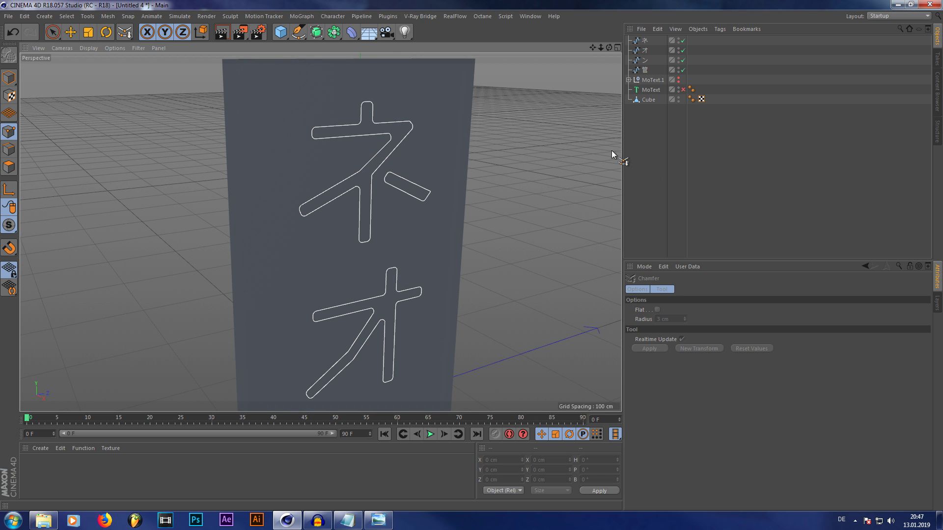
{"action": "scroll", "coordinate": [358, 187], "scroll_direction": "down", "scroll_amount": 5}
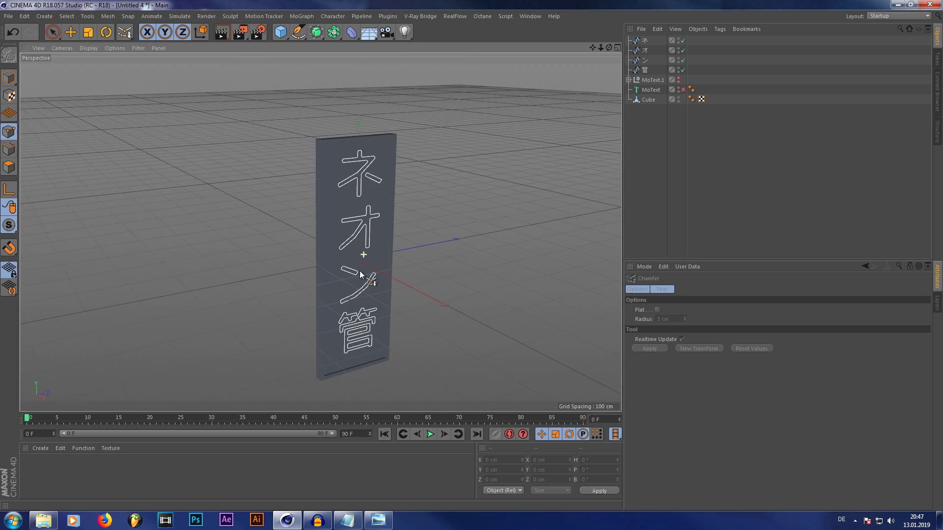
{"action": "scroll", "coordinate": [363, 257], "scroll_direction": "up", "scroll_amount": 5}
{"action": "scroll", "coordinate": [353, 196], "scroll_direction": "down", "scroll_amount": 5}
{"action": "scroll", "coordinate": [341, 110], "scroll_direction": "up", "scroll_amount": 6}
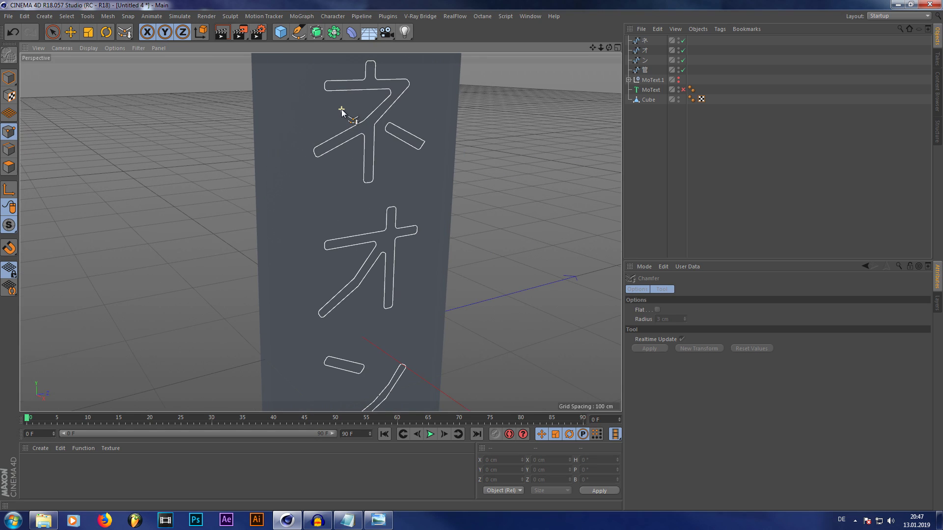
Add a cylinder primitive and set its radius to 1 cm
{"action": "left_click", "coordinate": [281, 33]}
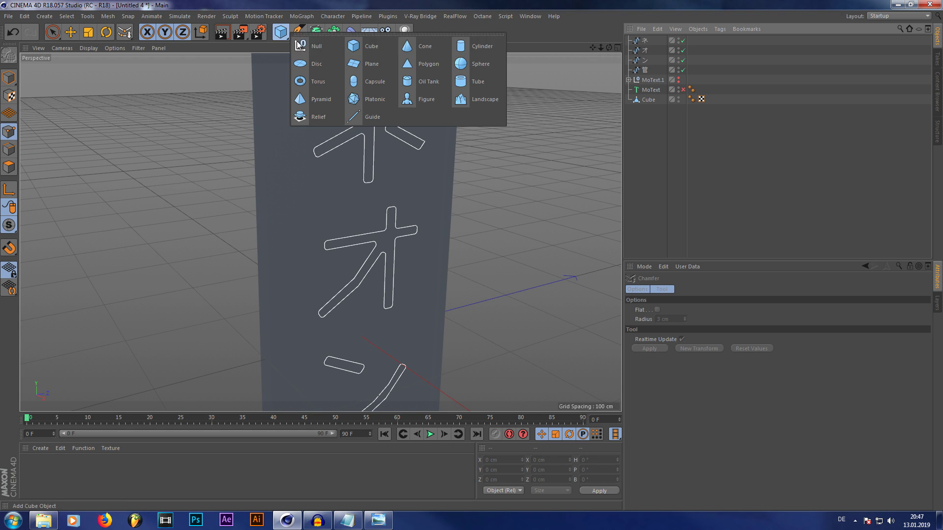
{"action": "left_click", "coordinate": [481, 46]}
{"action": "scroll", "coordinate": [435, 192], "scroll_direction": "down", "scroll_amount": 3}
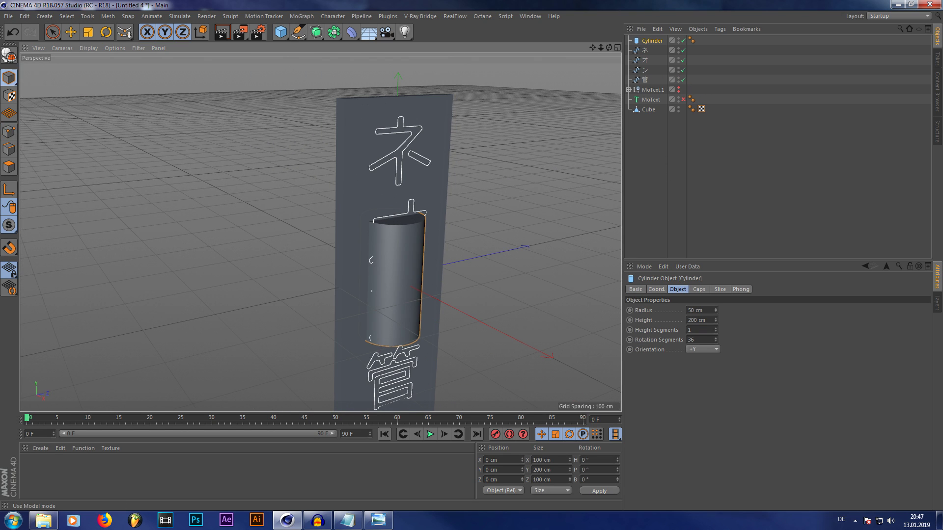
{"action": "scroll", "coordinate": [574, 307], "scroll_direction": "up", "scroll_amount": 2}
{"action": "left_click", "coordinate": [699, 310]}
{"action": "type", "text": "1"}
{"action": "key", "text": "Return"}
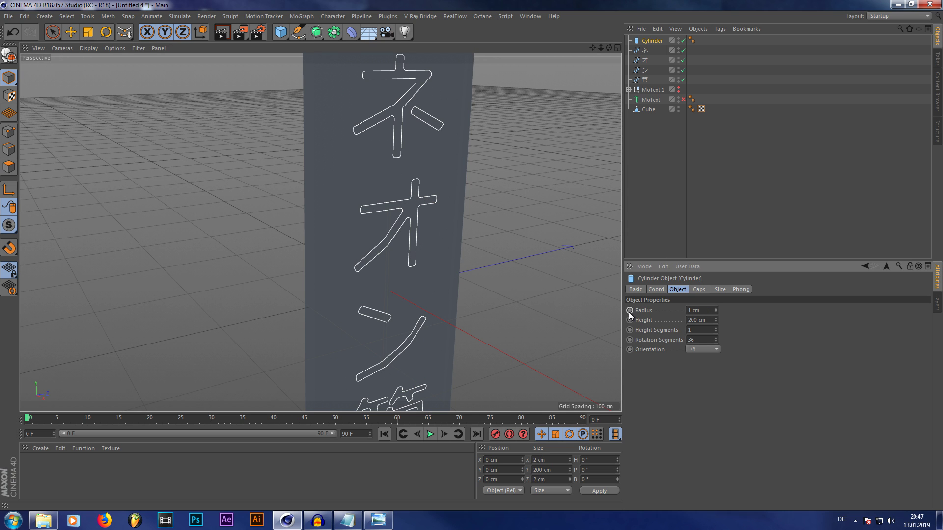
Move the cylinder along X to about 39.7 cm, out of the panel, and set its height segments to 1000
{"action": "left_click", "coordinate": [67, 31]}
{"action": "left_click_drag", "start_coordinate": [440, 319], "coordinate": [465, 333]}
{"action": "scroll", "coordinate": [407, 271], "scroll_direction": "up", "scroll_amount": 3}
{"action": "left_click", "coordinate": [652, 41]}
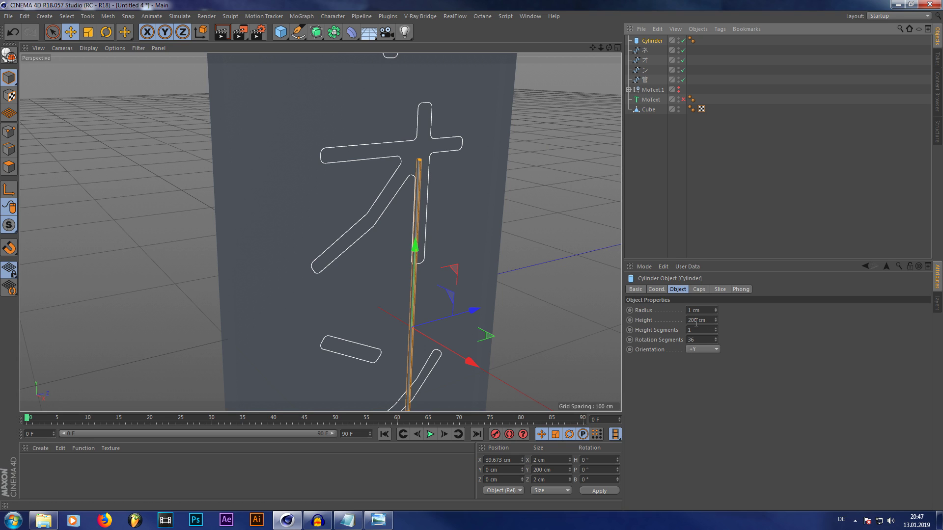
{"action": "left_click_drag", "start_coordinate": [706, 330], "coordinate": [663, 332]}
{"action": "type", "text": "1000"}
{"action": "key", "text": "Return"}
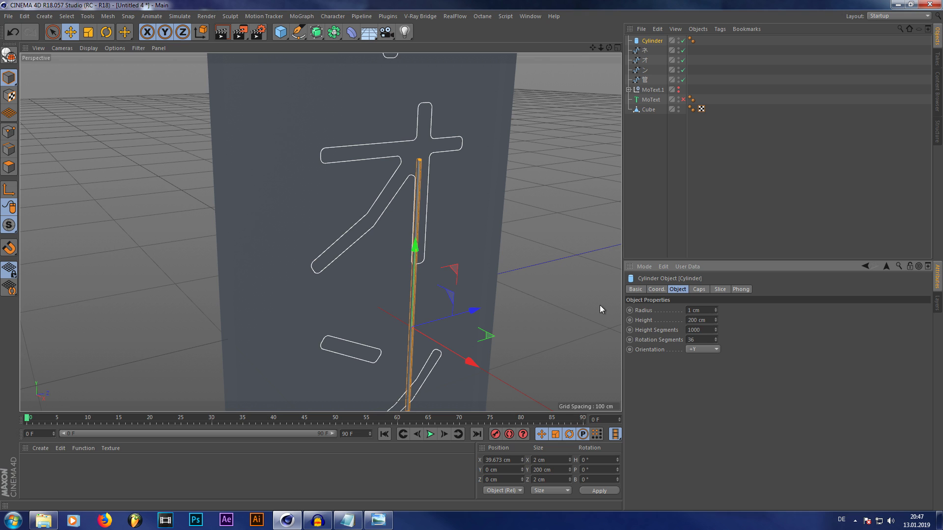
{"action": "scroll", "coordinate": [390, 217], "scroll_direction": "down", "scroll_amount": 3}
{"action": "scroll", "coordinate": [407, 208], "scroll_direction": "down", "scroll_amount": 1}
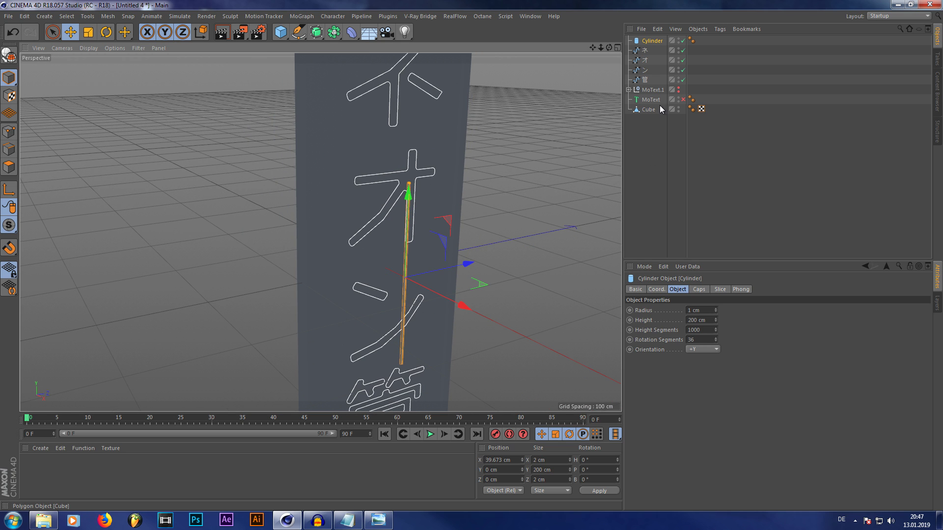
Add a Spline Wrap deformer as a child of the cylinder and set its axis to +Y
{"action": "left_click", "coordinate": [352, 33]}
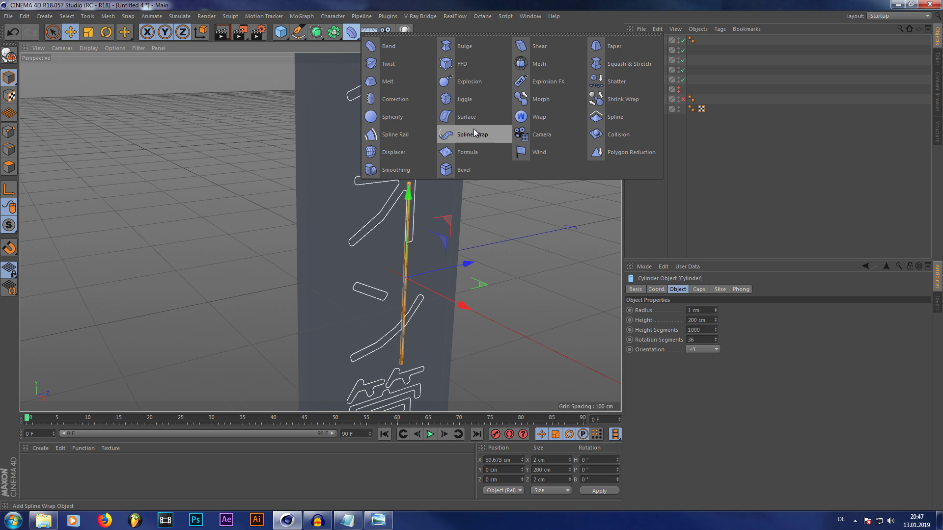
{"action": "left_click", "coordinate": [472, 134]}
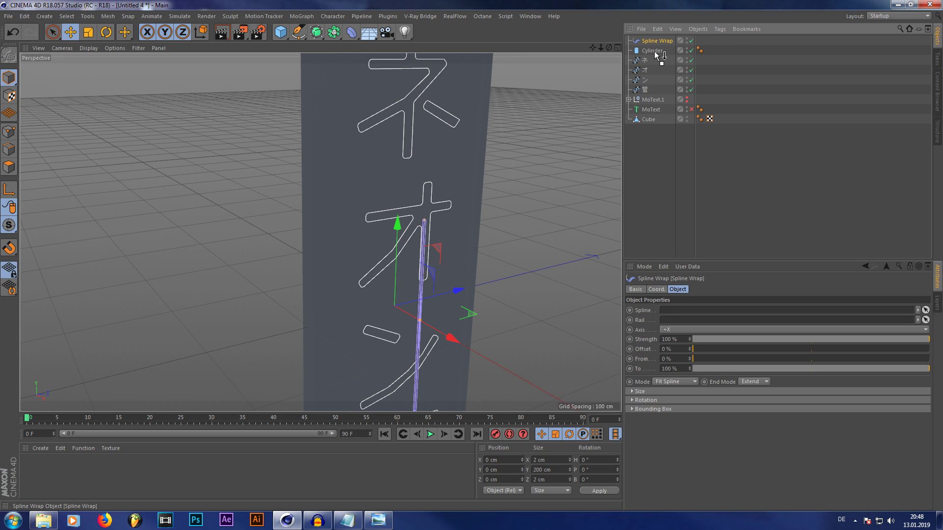
{"action": "left_click_drag", "start_coordinate": [654, 52], "coordinate": [656, 51]}
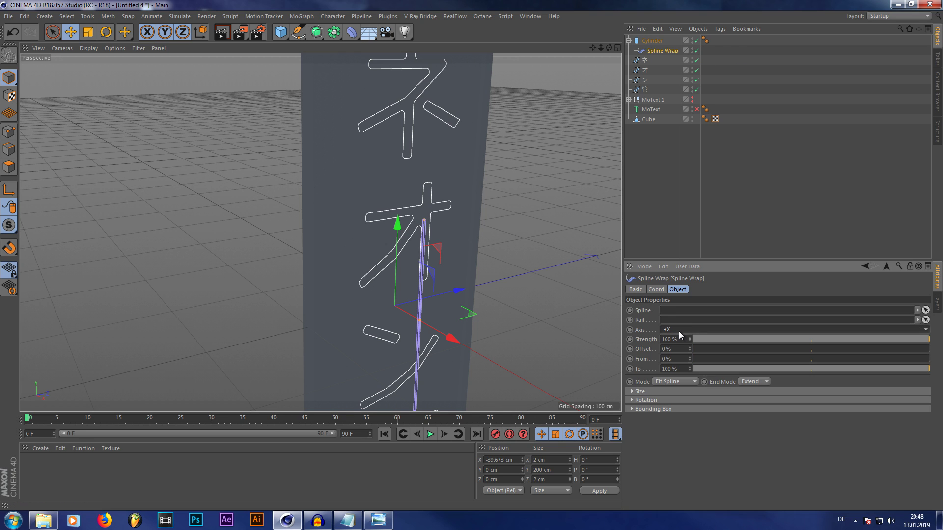
{"action": "left_click", "coordinate": [678, 331]}
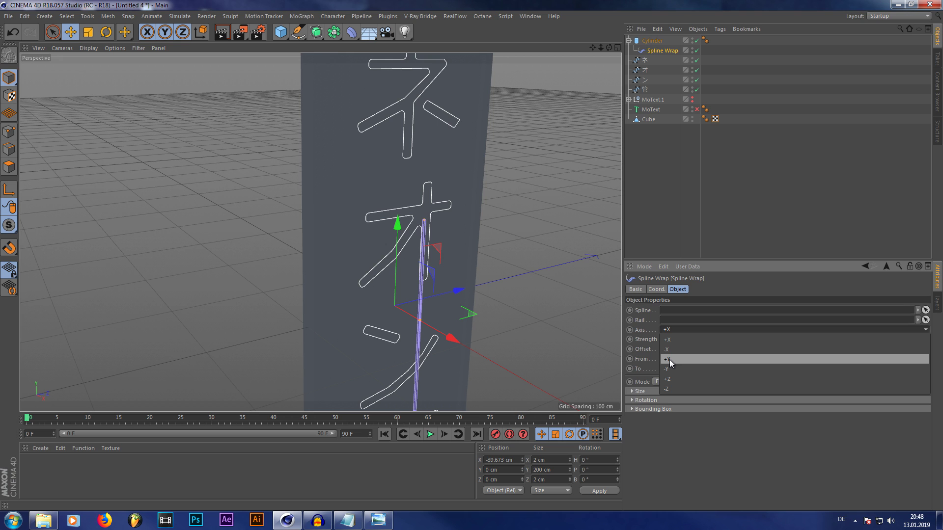
{"action": "left_click", "coordinate": [670, 359]}
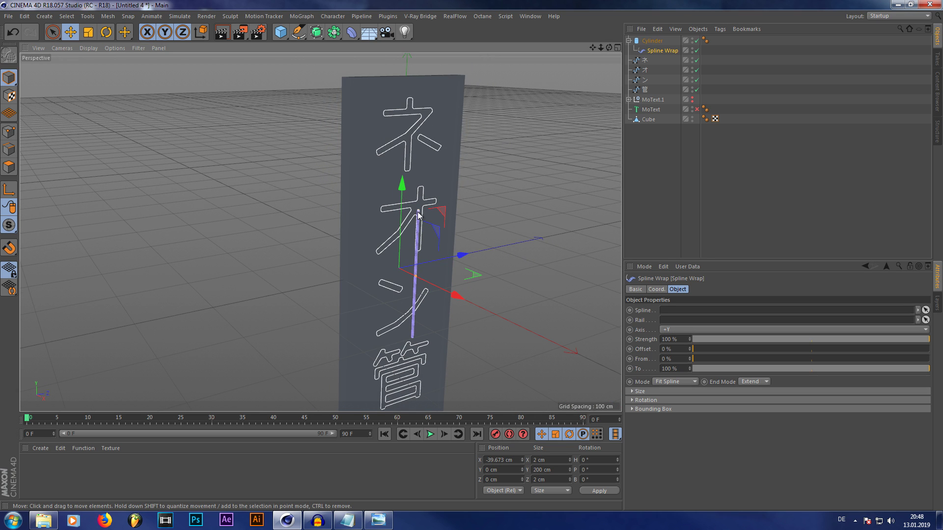
Assign the 管 character spline as the Spline Wrap's spline and inspect the wrapped tube
{"action": "right_click_drag", "start_coordinate": [542, 160], "coordinate": [501, 109], "text": "alt"}
{"action": "middle_click_drag", "start_coordinate": [502, 109], "coordinate": [531, 86], "text": "alt"}
{"action": "left_click_drag", "start_coordinate": [640, 89], "coordinate": [652, 119]}
{"action": "left_click_drag", "start_coordinate": [670, 311], "coordinate": [670, 311]}
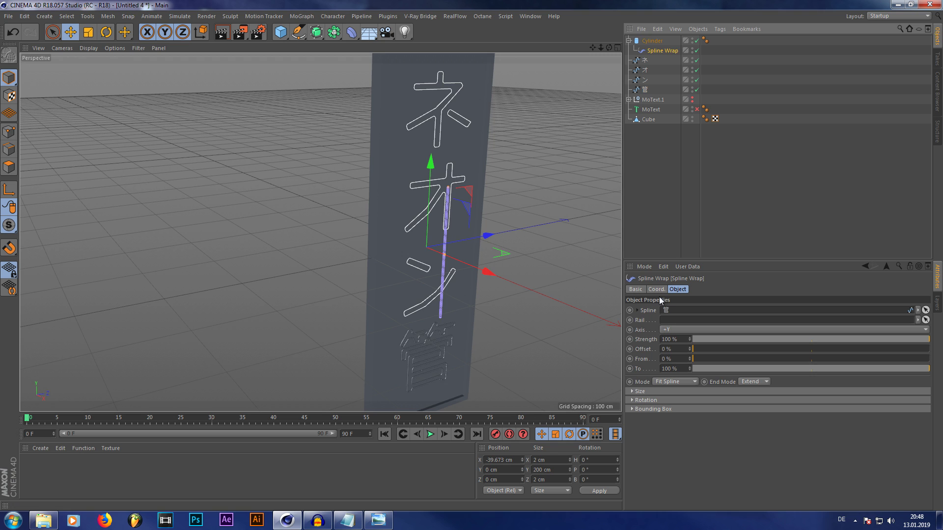
{"action": "scroll", "coordinate": [463, 328], "scroll_direction": "up", "scroll_amount": 8}
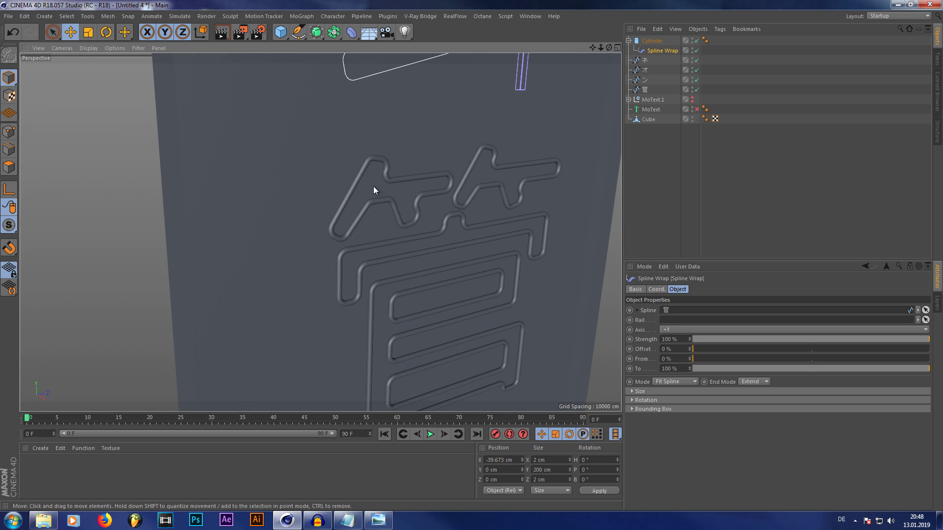
Duplicate the cylinder together with its Spline Wrap and select the Spline Wrap of the copy
{"action": "left_click", "coordinate": [653, 42]}
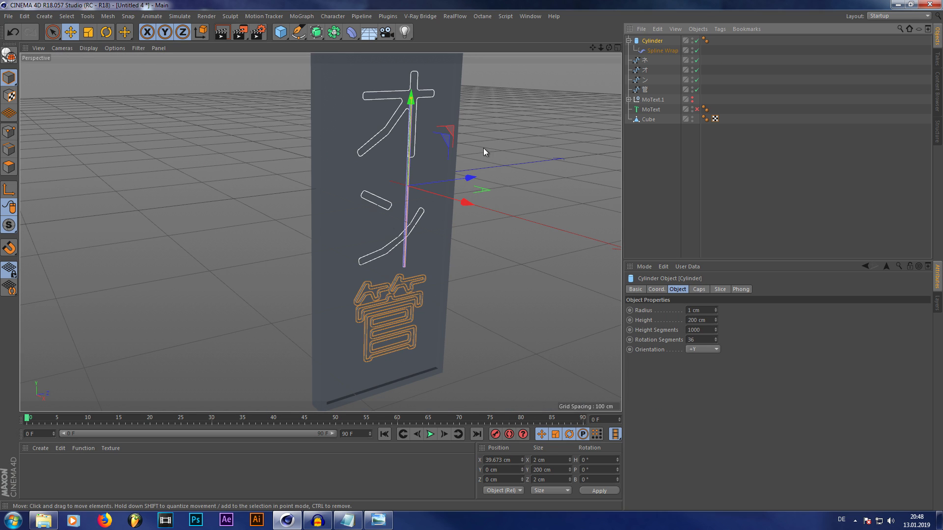
{"action": "key", "text": "ctrl+c"}
{"action": "key", "text": "ctrl+v"}
{"action": "left_click", "coordinate": [659, 52]}
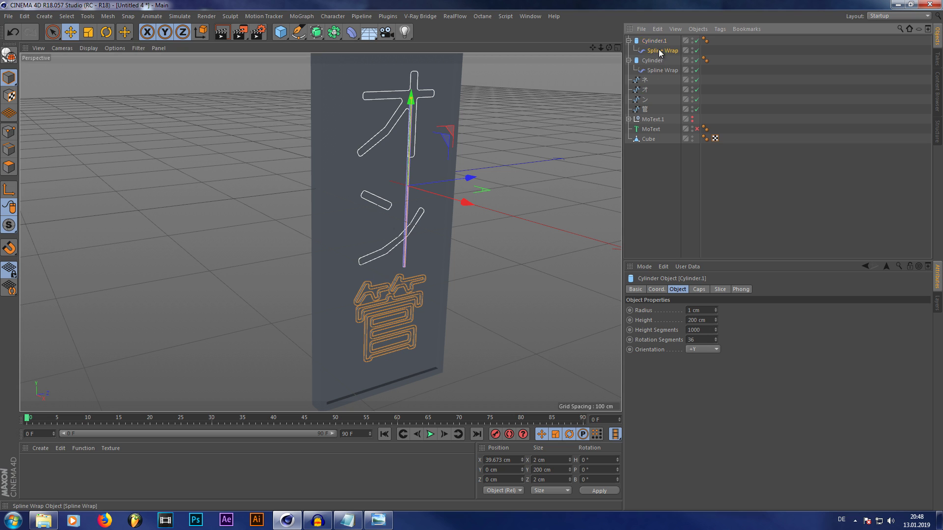
Assign the ン spline to the first copy's Spline Wrap and the オ spline to another duplicate's Spline Wrap
{"action": "left_click_drag", "start_coordinate": [645, 101], "coordinate": [676, 309]}
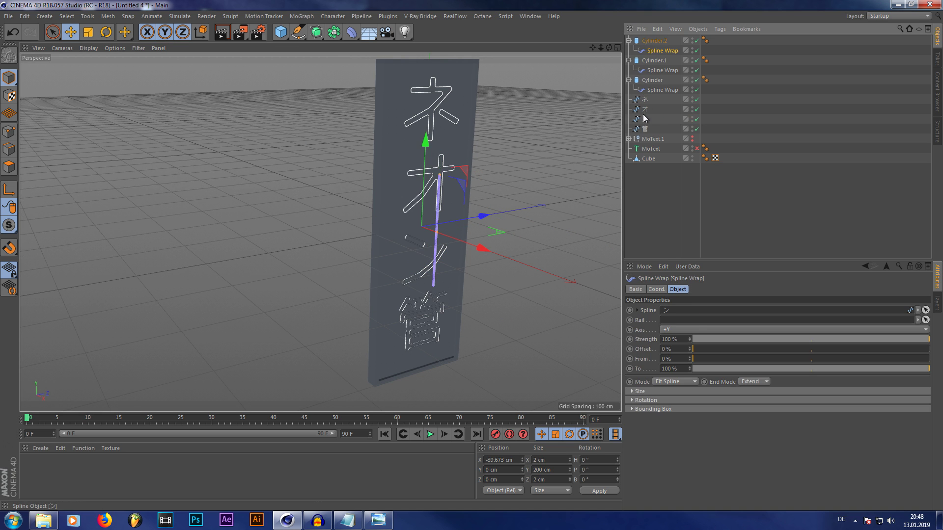
{"action": "left_click_drag", "start_coordinate": [645, 110], "coordinate": [671, 313]}
Duplicate the wrapped cylinder again, assign the ネ spline to the copy's Spline Wrap, and inspect the tubes
{"action": "left_click", "coordinate": [657, 40]}
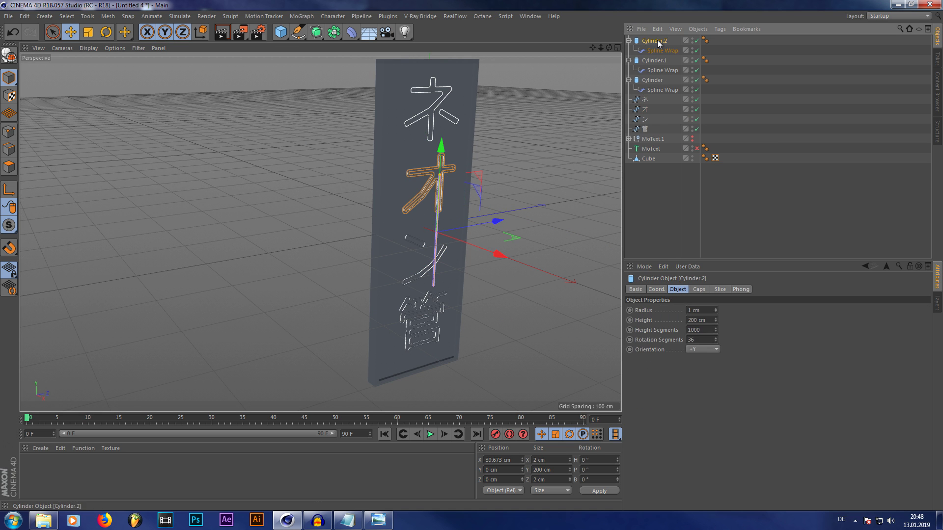
{"action": "key", "text": "ctrl+c"}
{"action": "key", "text": "ctrl+v"}
{"action": "left_click", "coordinate": [661, 50]}
{"action": "left_click_drag", "start_coordinate": [645, 120], "coordinate": [676, 312]}
{"action": "left_click", "coordinate": [655, 226]}
{"action": "scroll", "coordinate": [439, 94], "scroll_direction": "up", "scroll_amount": 4}
{"action": "scroll", "coordinate": [437, 86], "scroll_direction": "up", "scroll_amount": 6}
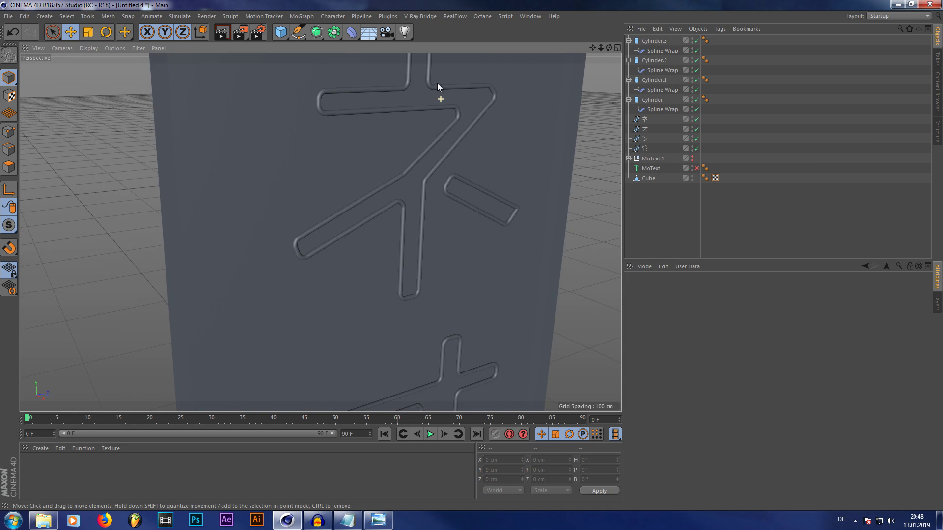
{"action": "mouse_move", "coordinate": [608, 48]}
{"action": "left_mouse_down"}
{"action": "mouse_move", "coordinate": [737, 49]}
{"action": "mouse_move", "coordinate": [614, 49]}
{"action": "left_mouse_up"}
{"action": "scroll", "coordinate": [393, 165], "scroll_direction": "down", "scroll_amount": 10}
{"action": "scroll", "coordinate": [383, 115], "scroll_direction": "up", "scroll_amount": 5}
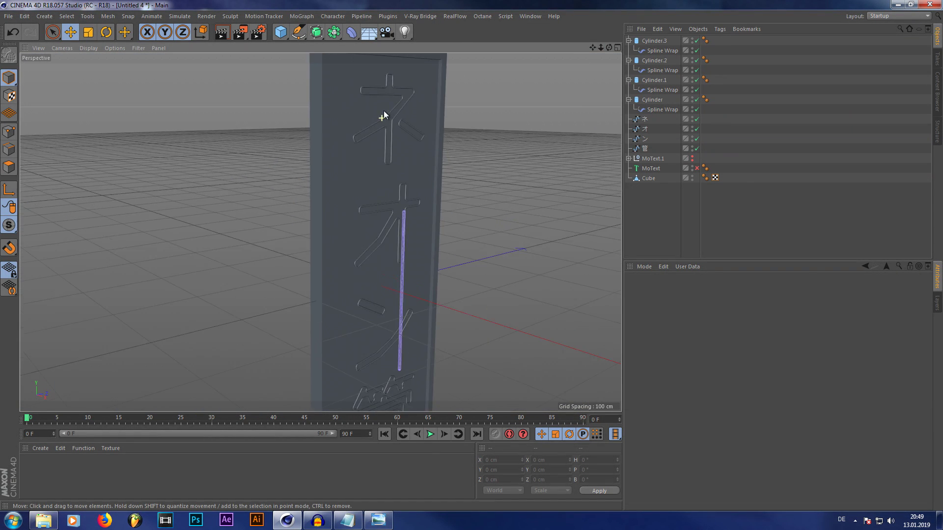
Switch to the reference photo and examine the neon tubes of the lower characters up close
{"action": "left_click", "coordinate": [378, 521]}
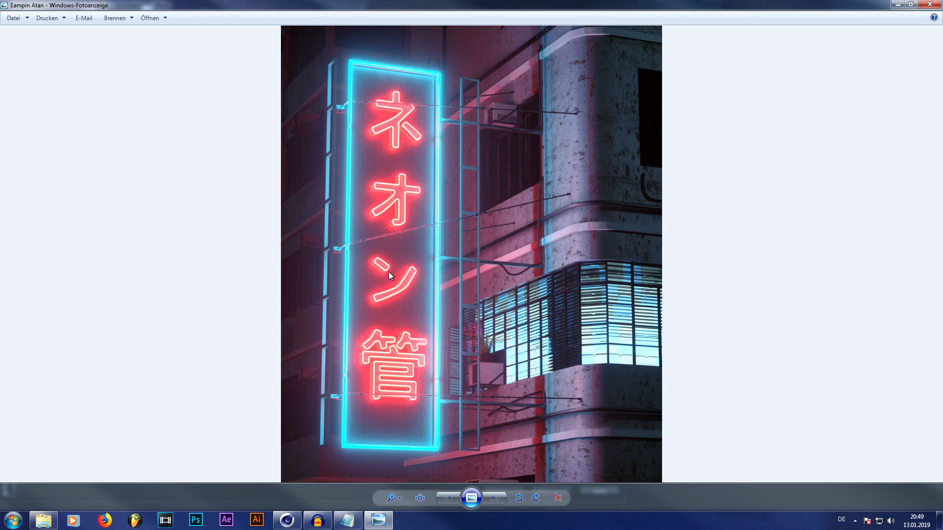
{"action": "scroll", "coordinate": [378, 274], "scroll_direction": "up", "scroll_amount": 5}
{"action": "left_click_drag", "start_coordinate": [314, 276], "coordinate": [393, 136]}
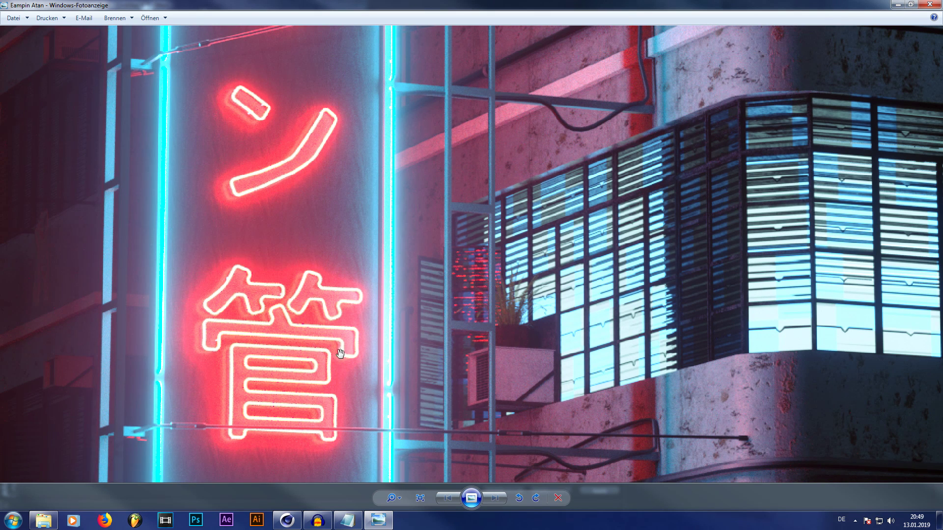
{"action": "scroll", "coordinate": [255, 287], "scroll_direction": "down", "scroll_amount": 3}
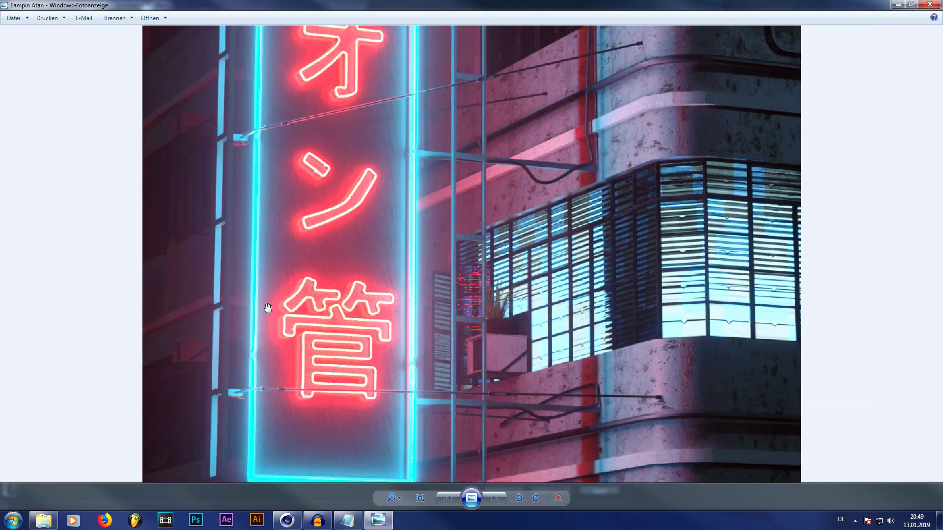
{"action": "left_click", "coordinate": [935, 6]}
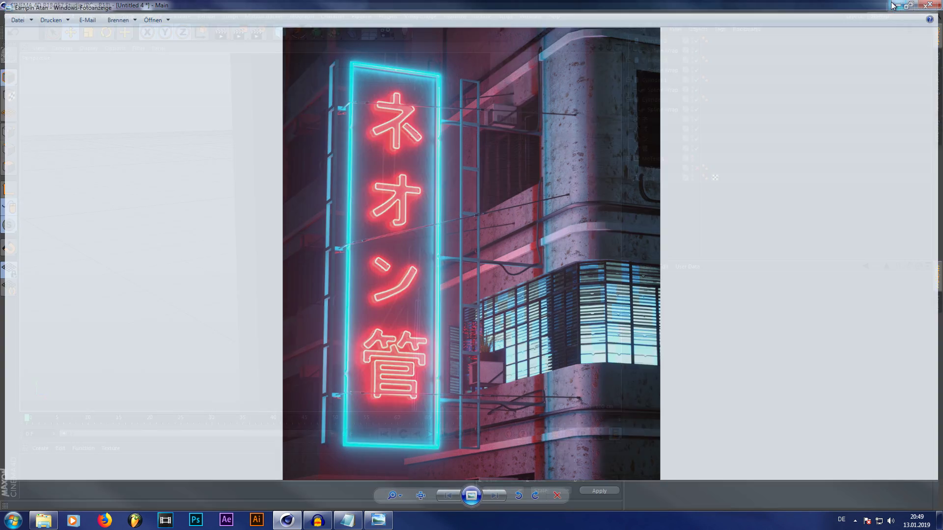
Duplicate the four character splines ネ, オ, ン and 管
{"action": "scroll", "coordinate": [442, 127], "scroll_direction": "down", "scroll_amount": 3}
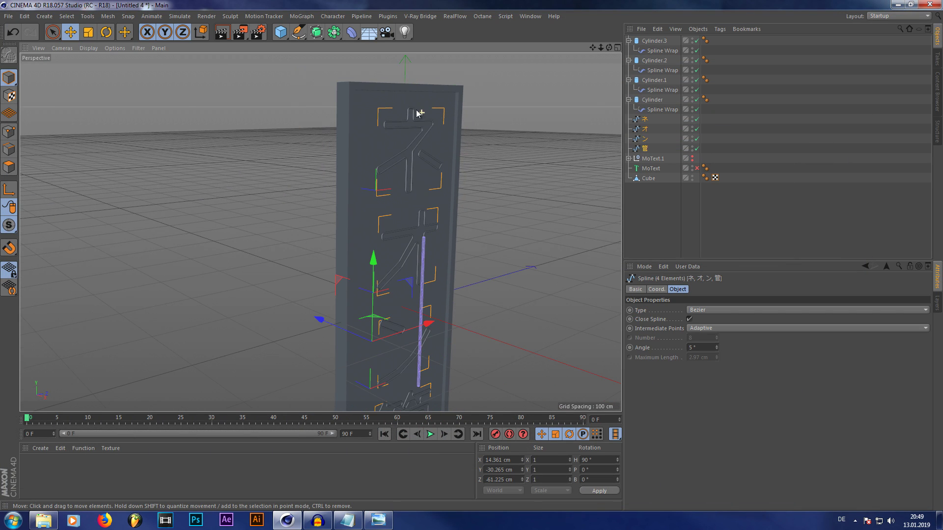
{"action": "key", "text": "ctrl+c"}
{"action": "key", "text": "ctrl+v"}
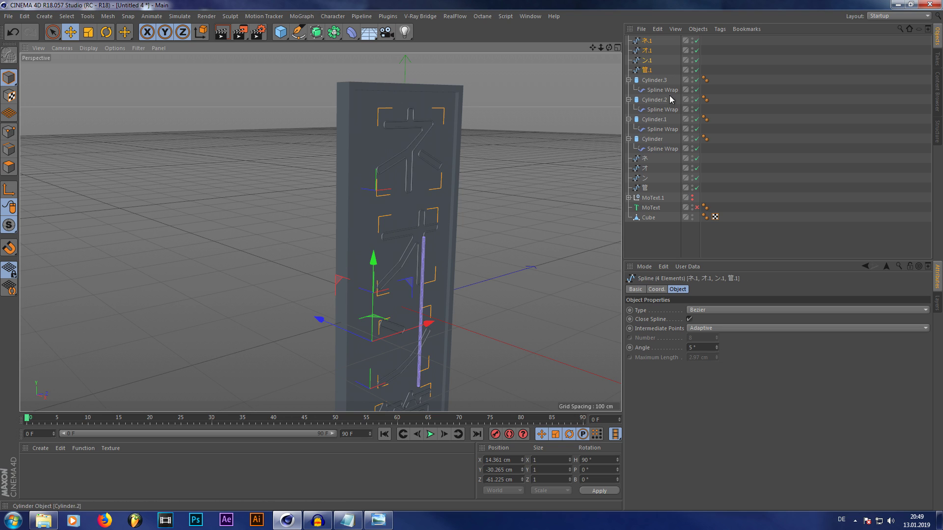
Group the four wrapped cylinders and the four original character splines into one null
{"action": "left_click", "coordinate": [653, 80]}
{"action": "left_click", "coordinate": [644, 188], "text": "shift"}
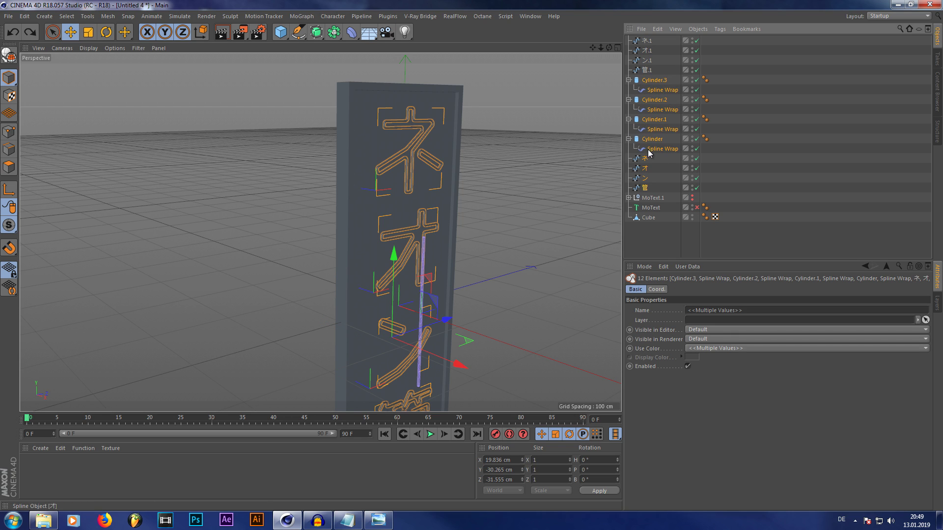
{"action": "key", "text": "alt+g"}
{"action": "left_click", "coordinate": [654, 125]}
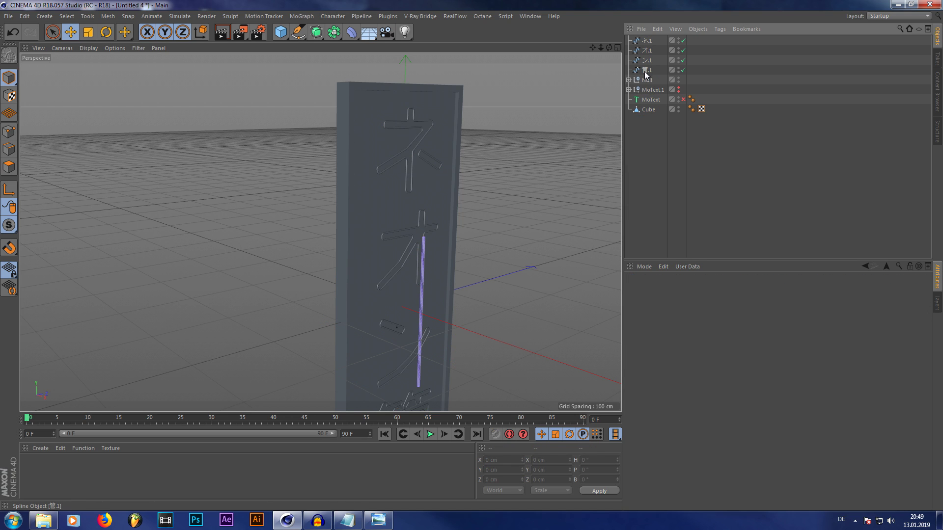
{"action": "left_click", "coordinate": [646, 72]}
{"action": "left_click", "coordinate": [648, 41], "text": "shift"}
{"action": "scroll", "coordinate": [452, 110], "scroll_direction": "down", "scroll_amount": 6}
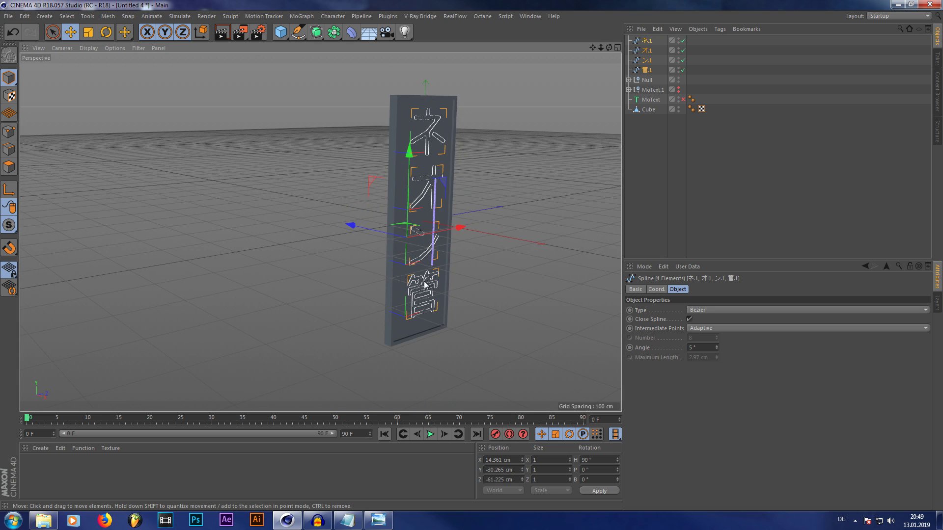
{"action": "scroll", "coordinate": [425, 285], "scroll_direction": "up", "scroll_amount": 8}
{"action": "scroll", "coordinate": [415, 161], "scroll_direction": "down", "scroll_amount": 2}
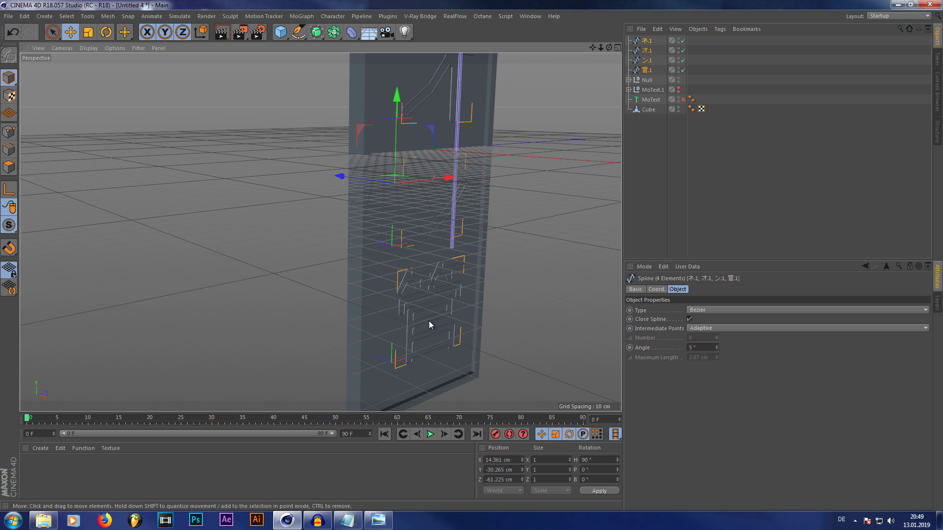
Add a cylinder and scale it down to about 9 cm high and 2.4 cm across
{"action": "left_click", "coordinate": [280, 32]}
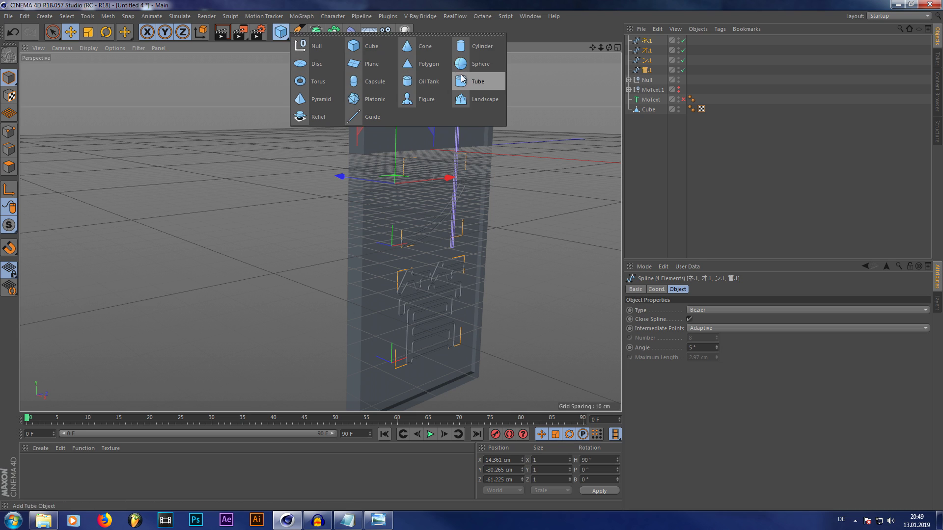
{"action": "left_click", "coordinate": [467, 48]}
{"action": "scroll", "coordinate": [447, 176], "scroll_direction": "down", "scroll_amount": 3}
{"action": "middle_click_drag", "start_coordinate": [440, 78], "coordinate": [435, 108], "text": "alt"}
{"action": "scroll", "coordinate": [435, 108], "scroll_direction": "up", "scroll_amount": 5}
{"action": "left_click_drag", "start_coordinate": [490, 112], "coordinate": [462, 110]}
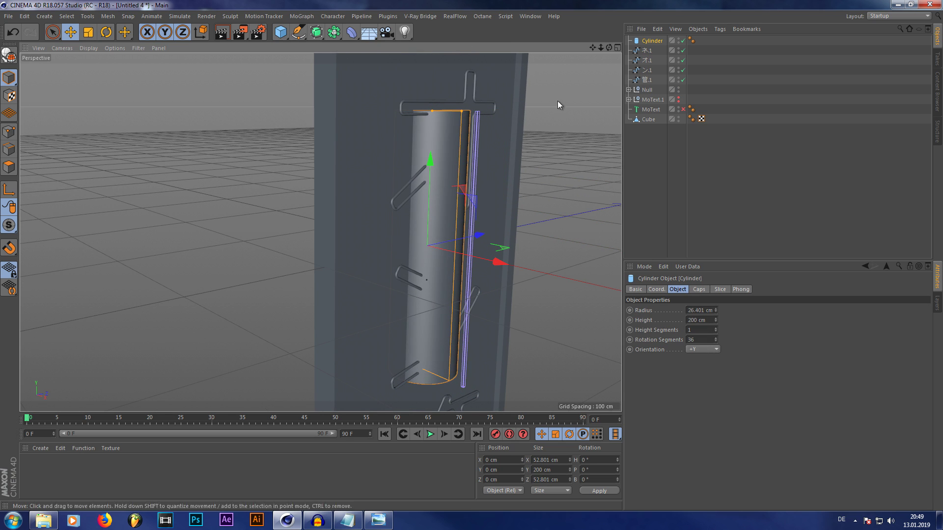
{"action": "left_click", "coordinate": [88, 33]}
{"action": "left_click_drag", "start_coordinate": [295, 133], "coordinate": [77, 134]}
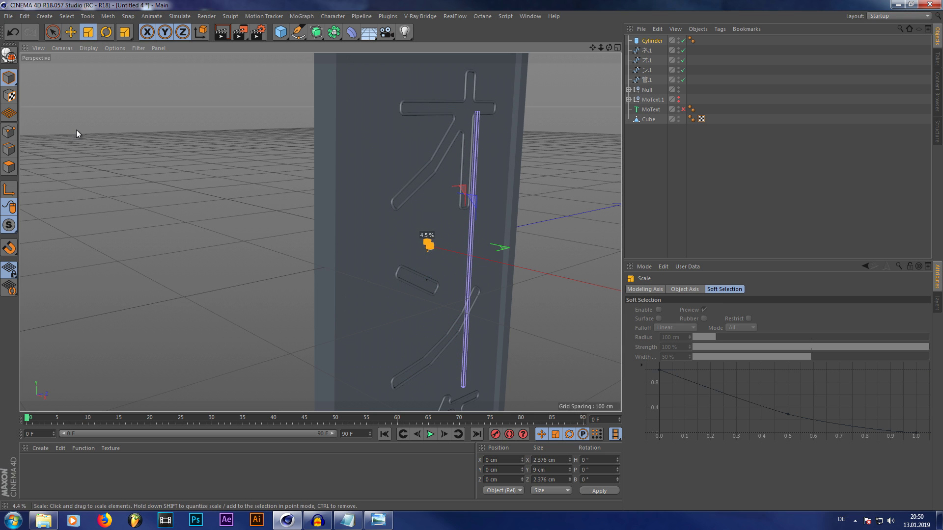
Move the small cylinder along X to about 33.6 cm, out in front of the panel
{"action": "left_click", "coordinate": [70, 32]}
{"action": "scroll", "coordinate": [481, 260], "scroll_direction": "up", "scroll_amount": 4}
{"action": "left_click_drag", "start_coordinate": [446, 250], "coordinate": [481, 260]}
{"action": "scroll", "coordinate": [450, 247], "scroll_direction": "up", "scroll_amount": 5}
{"action": "scroll", "coordinate": [450, 247], "scroll_direction": "down", "scroll_amount": 5}
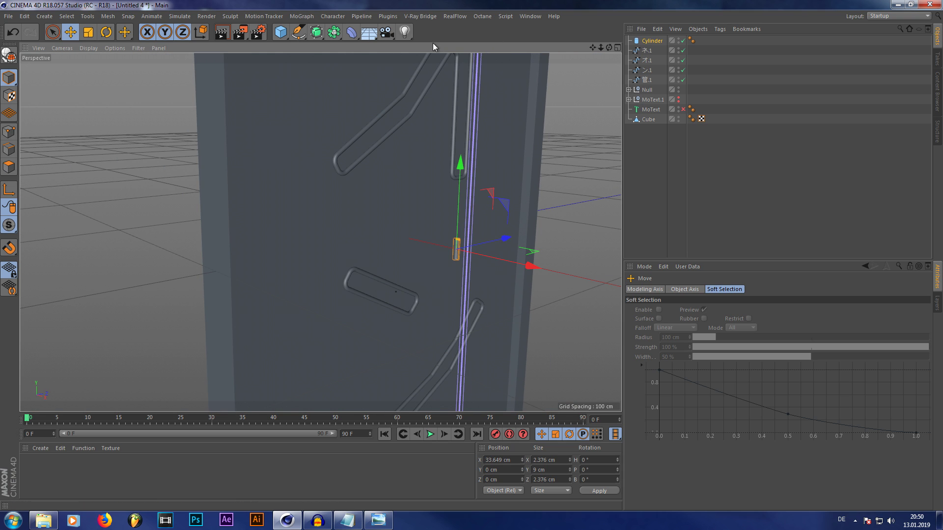
Add a MoGraph Cloner and make the small cylinder its child
{"action": "left_click", "coordinate": [301, 16]}
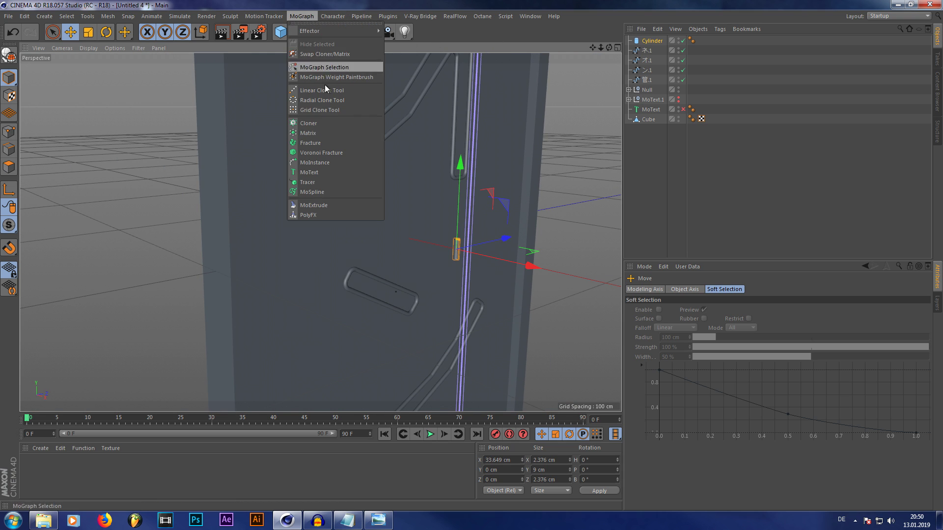
{"action": "left_click", "coordinate": [326, 124]}
{"action": "left_click_drag", "start_coordinate": [652, 44], "coordinate": [650, 41]}
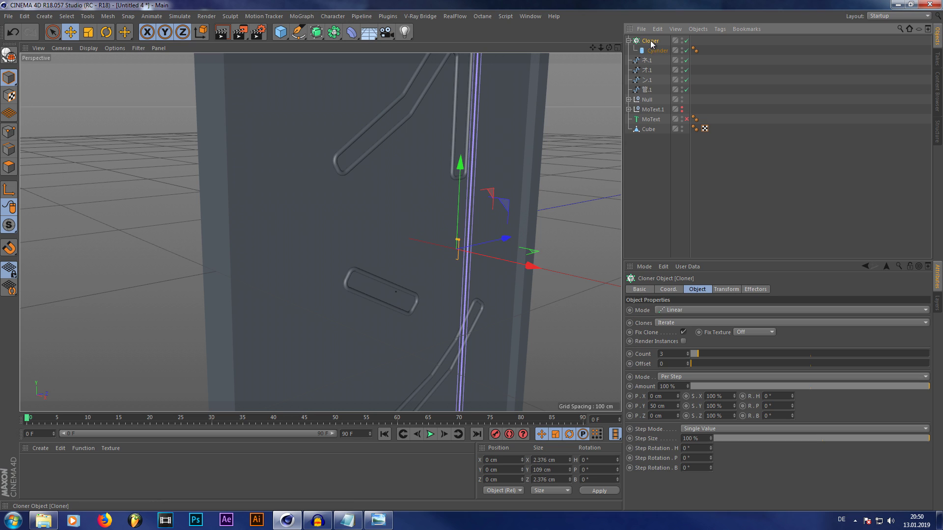
Set the Cloner to Object mode with the duplicated 管.1 spline as its object and inspect the clones
{"action": "left_click", "coordinate": [687, 309]}
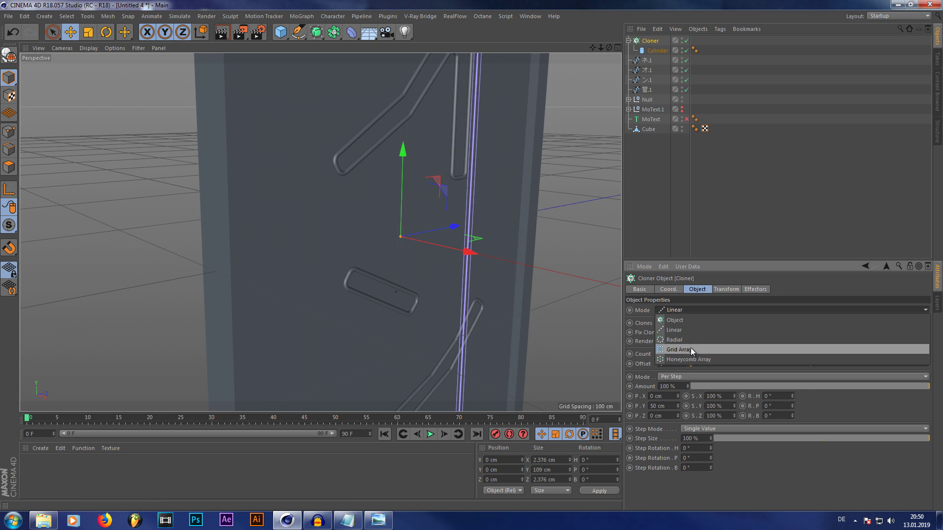
{"action": "left_click", "coordinate": [677, 320]}
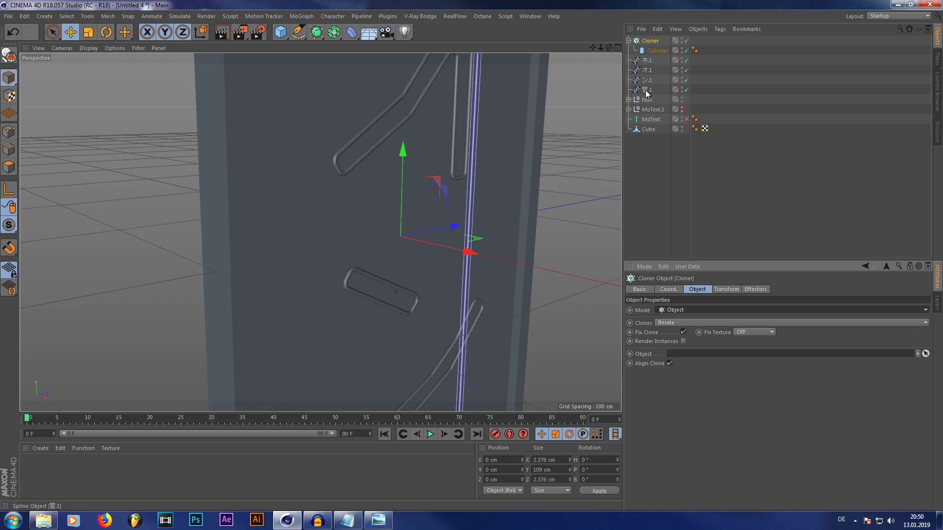
{"action": "left_click_drag", "start_coordinate": [646, 90], "coordinate": [647, 92]}
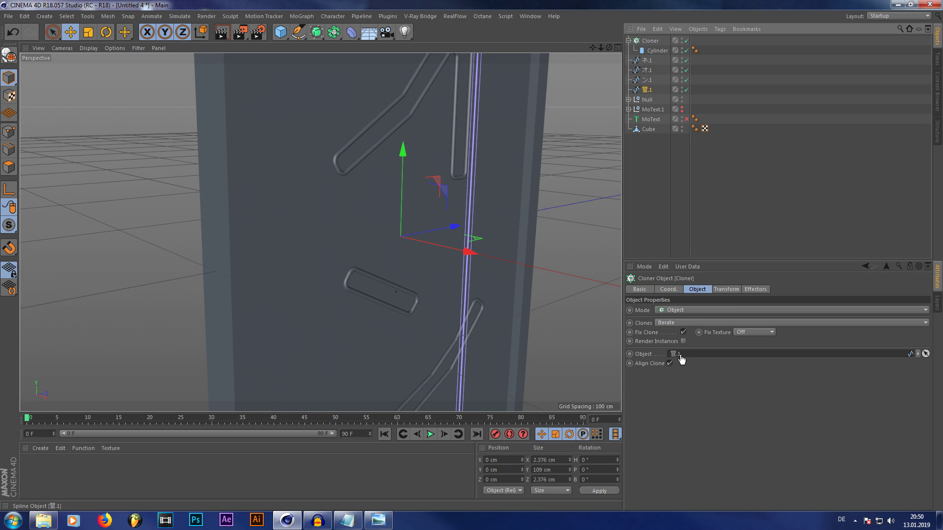
{"action": "scroll", "coordinate": [406, 274], "scroll_direction": "down", "scroll_amount": 8}
{"action": "scroll", "coordinate": [404, 358], "scroll_direction": "up", "scroll_amount": 7}
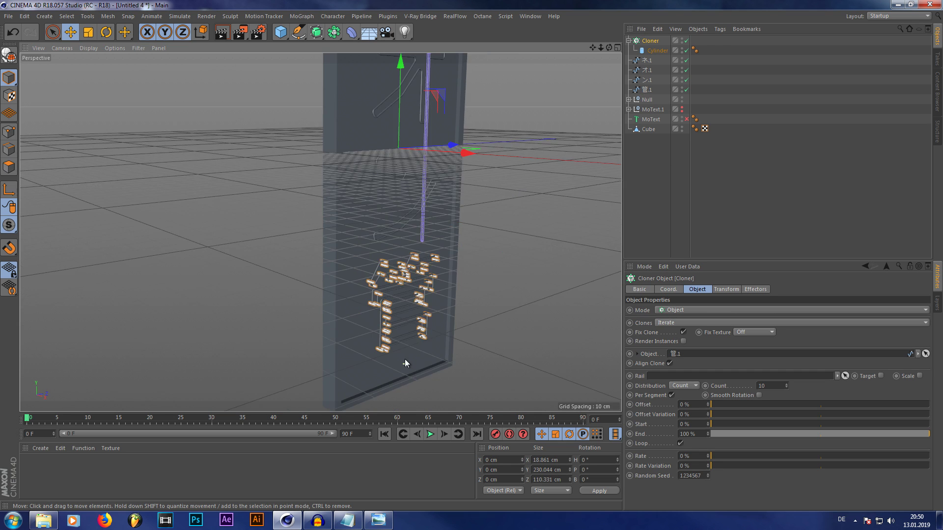
{"action": "scroll", "coordinate": [397, 329], "scroll_direction": "up", "scroll_amount": 4}
{"action": "scroll", "coordinate": [356, 267], "scroll_direction": "down", "scroll_amount": 2}
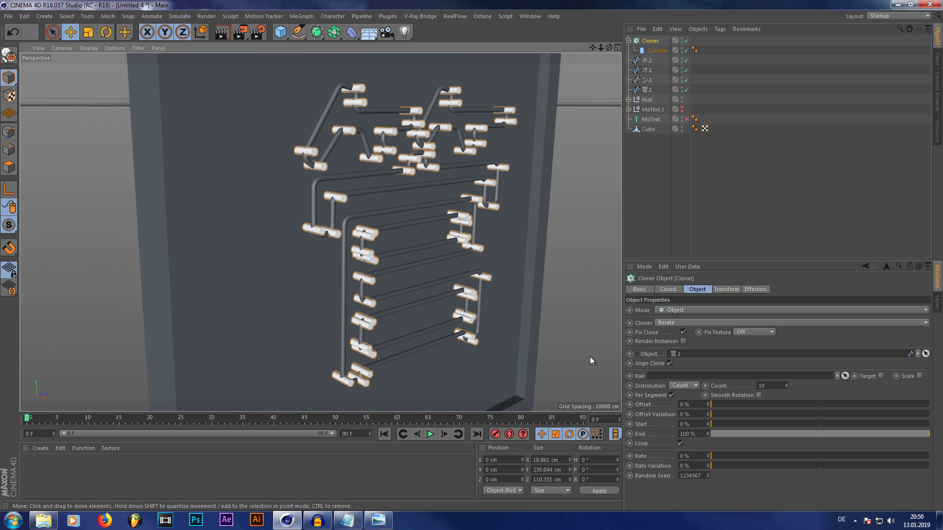
Set the Cloner's distribution to Even with a count of 3 per segment
{"action": "left_click", "coordinate": [689, 386]}
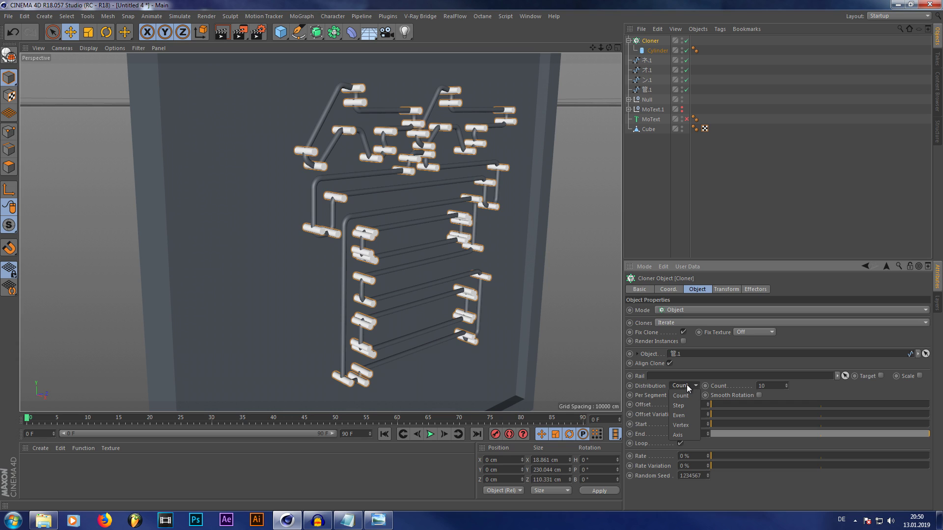
{"action": "left_click", "coordinate": [682, 415]}
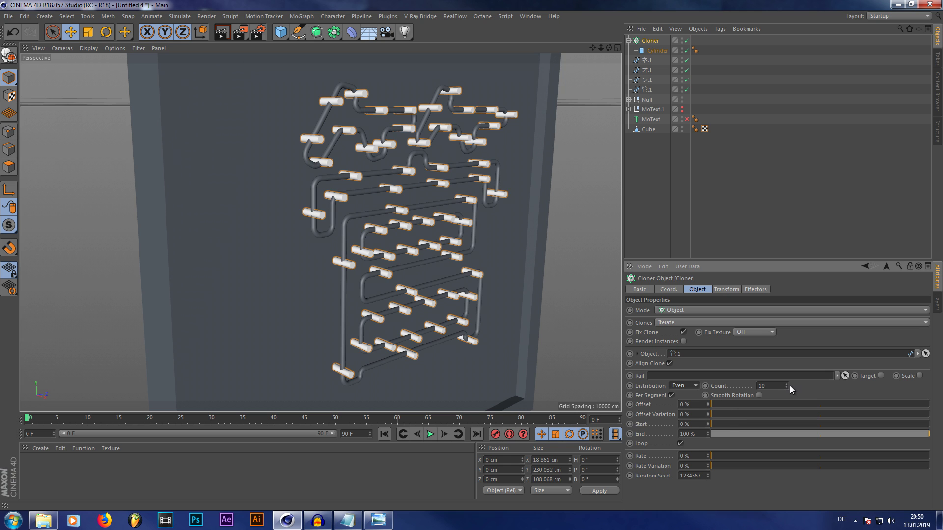
{"action": "left_click_drag", "start_coordinate": [786, 385], "coordinate": [786, 402]}
{"action": "scroll", "coordinate": [356, 140], "scroll_direction": "up", "scroll_amount": 3}
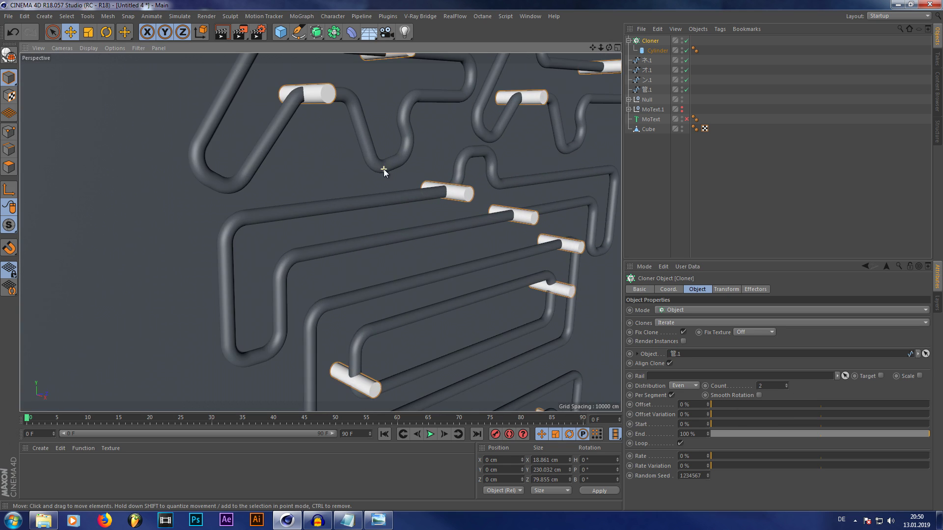
{"action": "scroll", "coordinate": [384, 169], "scroll_direction": "down", "scroll_amount": 3}
{"action": "scroll", "coordinate": [482, 230], "scroll_direction": "up", "scroll_amount": 2}
{"action": "left_click", "coordinate": [785, 384]}
Move the 管.1 spline along X to about 9.9 cm so the cloned holders sit behind the tubes
{"action": "scroll", "coordinate": [515, 163], "scroll_direction": "up", "scroll_amount": 2}
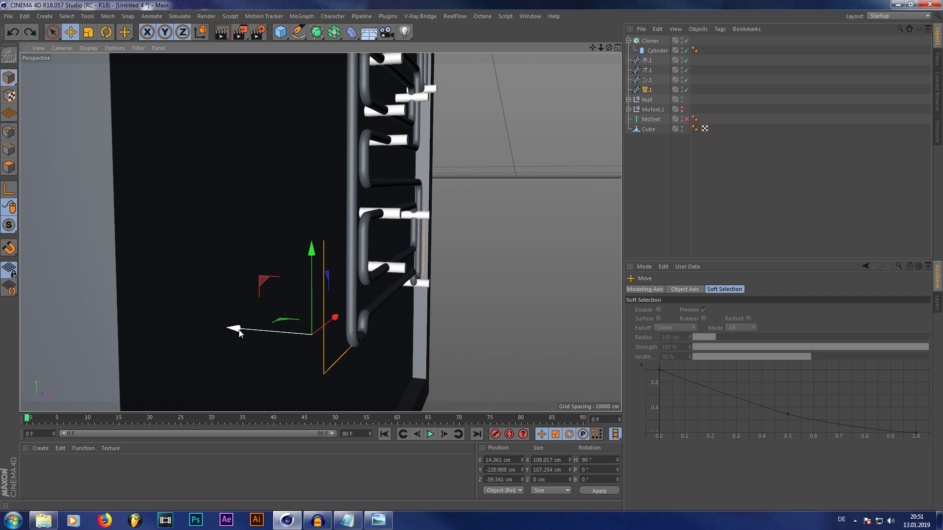
{"action": "left_click_drag", "start_coordinate": [239, 333], "coordinate": [213, 336]}
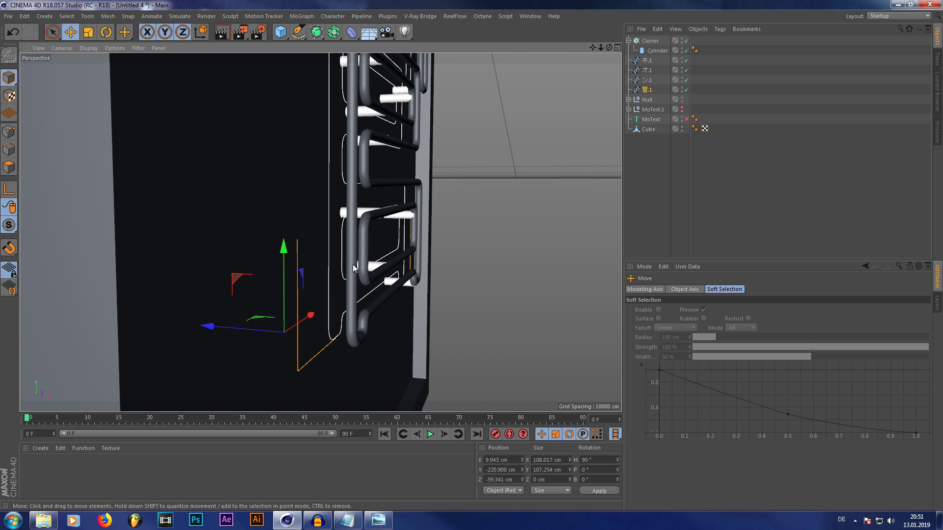
{"action": "scroll", "coordinate": [378, 247], "scroll_direction": "up", "scroll_amount": 3}
Set the radius of the cloned cylinder to 0.7 cm and inspect the thinner tube holders
{"action": "left_click_drag", "start_coordinate": [611, 47], "coordinate": [554, 50]}
{"action": "left_click_drag", "start_coordinate": [481, 116], "coordinate": [425, 120], "text": "alt"}
{"action": "left_click", "coordinate": [657, 52]}
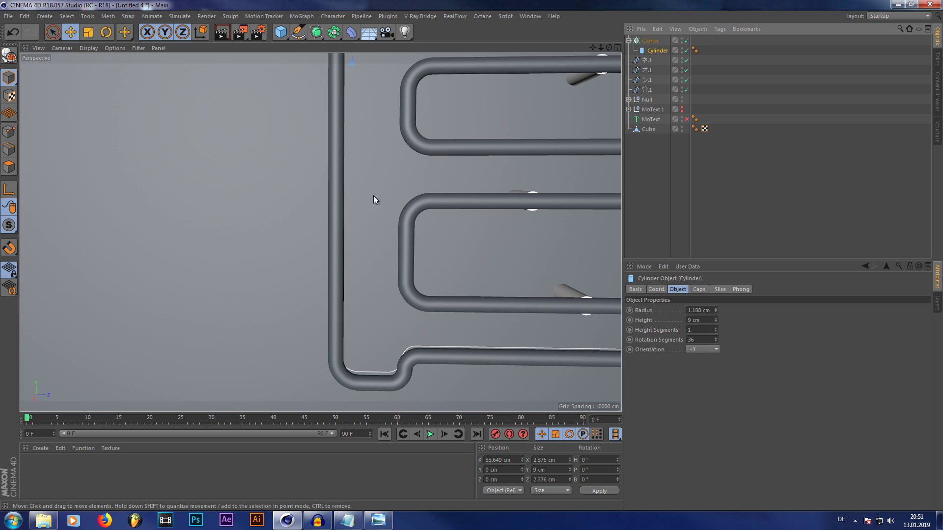
{"action": "scroll", "coordinate": [443, 196], "scroll_direction": "up", "scroll_amount": 4}
{"action": "left_click", "coordinate": [701, 310]}
{"action": "type", "text": "0.7"}
{"action": "key", "text": "Return"}
{"action": "left_click_drag", "start_coordinate": [609, 48], "coordinate": [685, 53]}
{"action": "scroll", "coordinate": [381, 259], "scroll_direction": "down", "scroll_amount": 8}
{"action": "scroll", "coordinate": [408, 130], "scroll_direction": "up", "scroll_amount": 4}
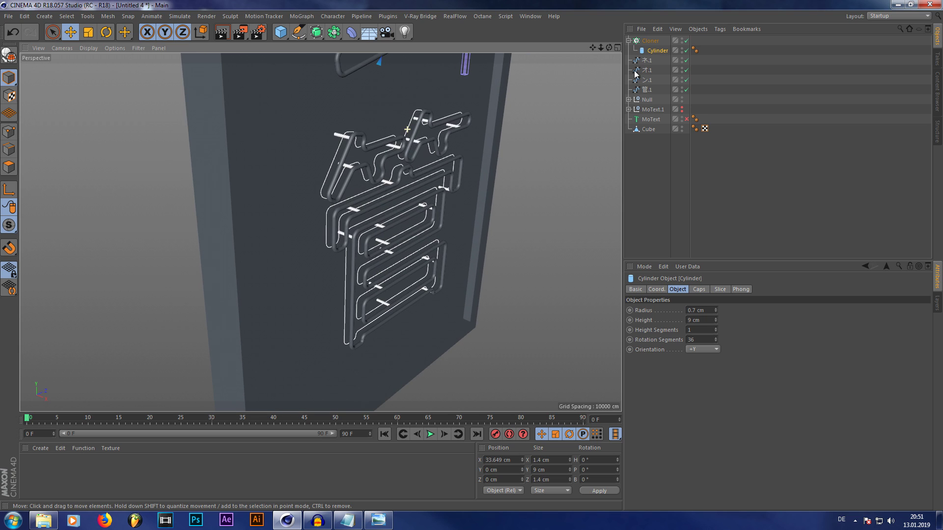
Hide the 管.1 spline and bring the whole sign back into view
{"action": "double_click", "coordinate": [681, 89]}
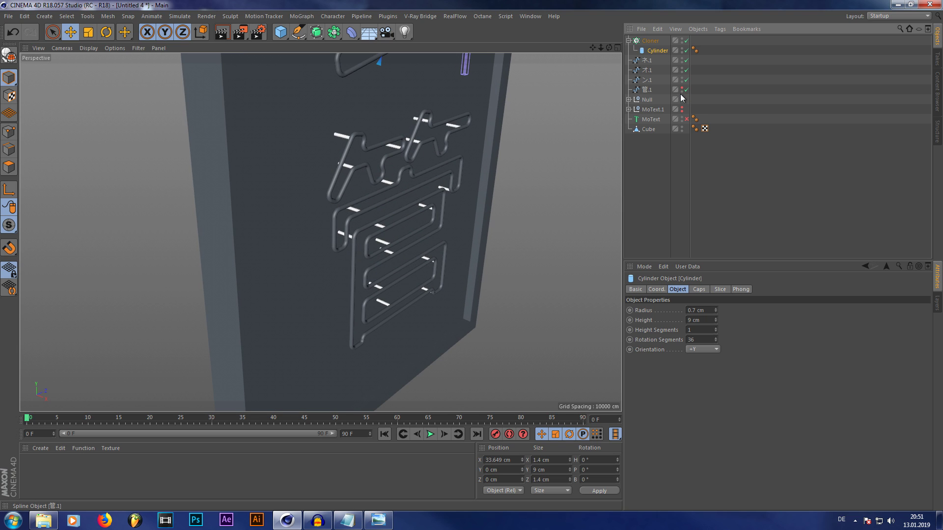
{"action": "left_click_drag", "start_coordinate": [609, 48], "coordinate": [621, 88]}
{"action": "scroll", "coordinate": [410, 214], "scroll_direction": "down", "scroll_amount": 5}
{"action": "left_click_drag", "start_coordinate": [403, 238], "coordinate": [414, 127], "text": "alt"}
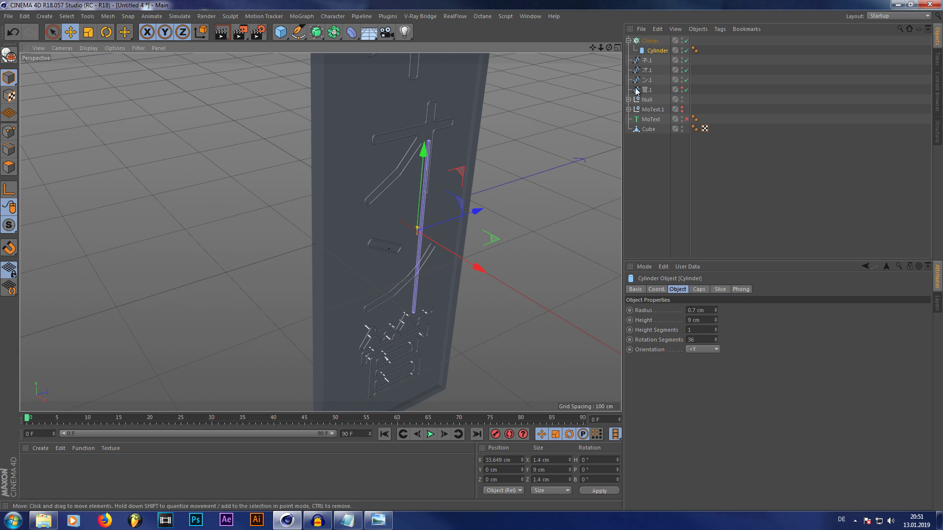
Duplicate the Cloner together with its cylinder and assign the ン.1 spline as the copy's object
{"action": "left_click", "coordinate": [654, 44]}
{"action": "key", "text": "ctrl+c"}
{"action": "key", "text": "ctrl+v"}
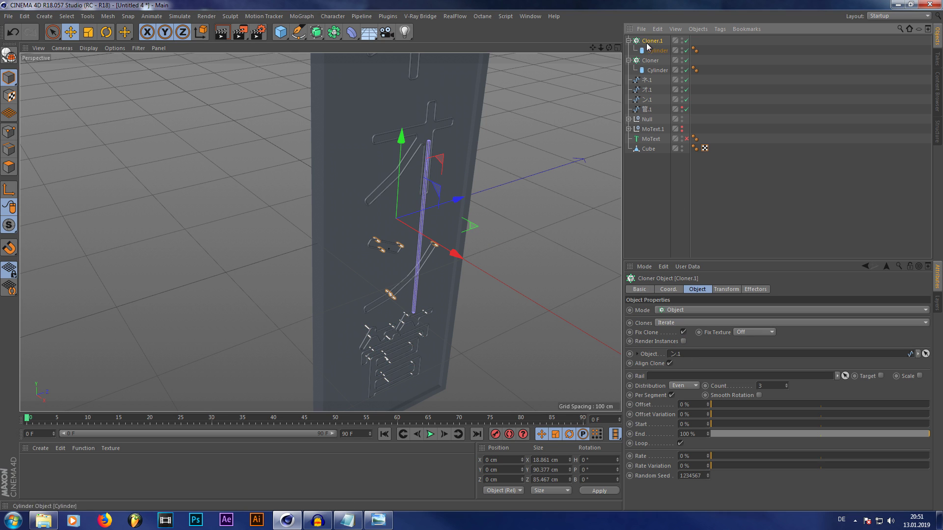
Duplicate the Cloner with its cylinder twice more and assign the オ.1 and ネ.1 splines as the copies' objects
{"action": "key", "text": "ctrl+c"}
{"action": "key", "text": "ctrl+v"}
{"action": "left_click_drag", "start_coordinate": [647, 109], "coordinate": [678, 355]}
{"action": "key", "text": "ctrl+c"}
{"action": "key", "text": "ctrl+v"}
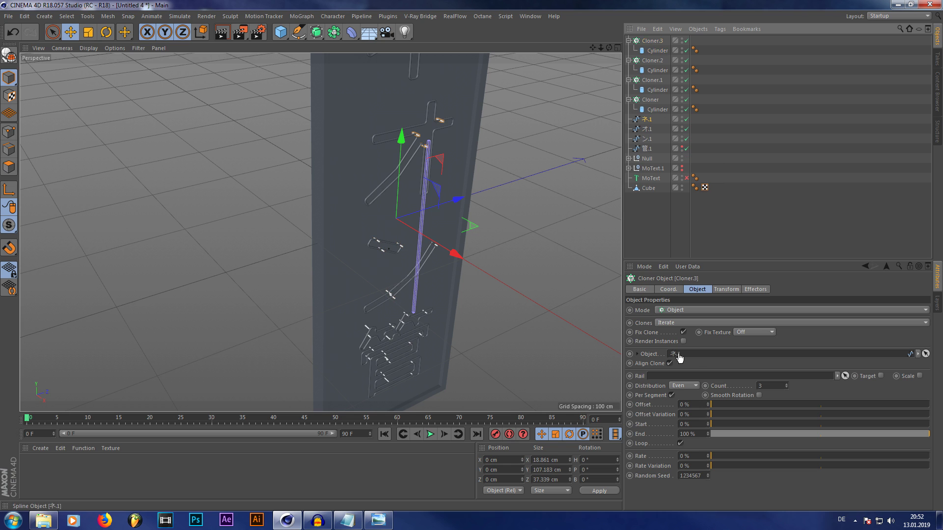
Inspect the cloned tube holders on all four characters, up close and from several angles
{"action": "scroll", "coordinate": [478, 257], "scroll_direction": "down", "scroll_amount": 3}
{"action": "left_click_drag", "start_coordinate": [626, 152], "coordinate": [652, 118]}
{"action": "scroll", "coordinate": [407, 123], "scroll_direction": "up", "scroll_amount": 3}
{"action": "scroll", "coordinate": [367, 300], "scroll_direction": "up", "scroll_amount": 6}
{"action": "left_click", "coordinate": [646, 148], "text": "ctrl"}
{"action": "left_click_drag", "start_coordinate": [378, 188], "coordinate": [372, 186]}
{"action": "scroll", "coordinate": [372, 186], "scroll_direction": "down", "scroll_amount": 7}
{"action": "left_click", "coordinate": [456, 120]}
{"action": "scroll", "coordinate": [455, 120], "scroll_direction": "up", "scroll_amount": 3}
{"action": "left_click_drag", "start_coordinate": [609, 48], "coordinate": [579, 27]}
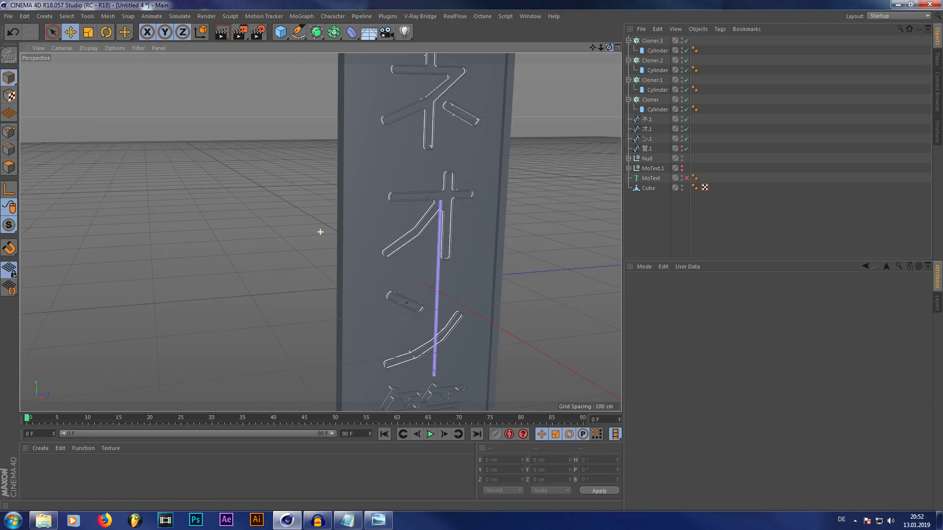
{"action": "scroll", "coordinate": [395, 86], "scroll_direction": "down", "scroll_amount": 4}
{"action": "scroll", "coordinate": [408, 258], "scroll_direction": "up", "scroll_amount": 6}
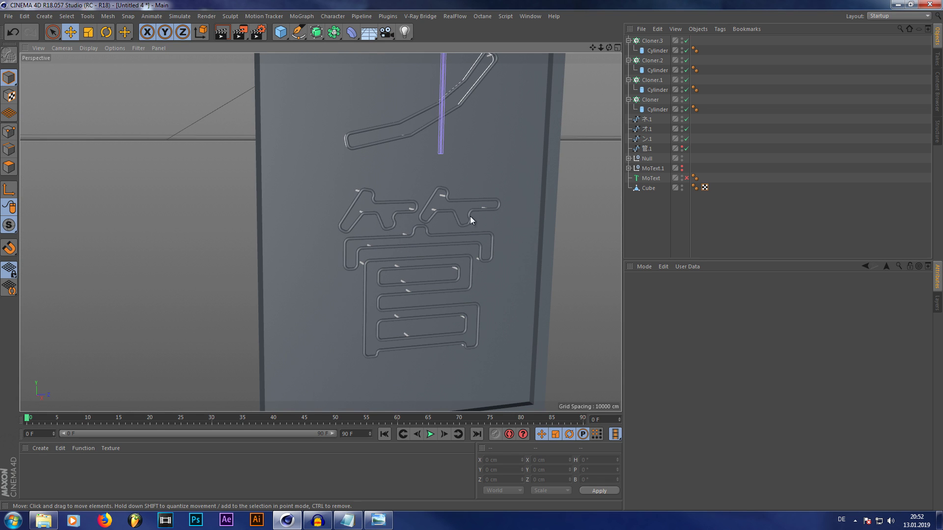
{"action": "left_click_drag", "start_coordinate": [442, 282], "coordinate": [425, 311], "text": "alt"}
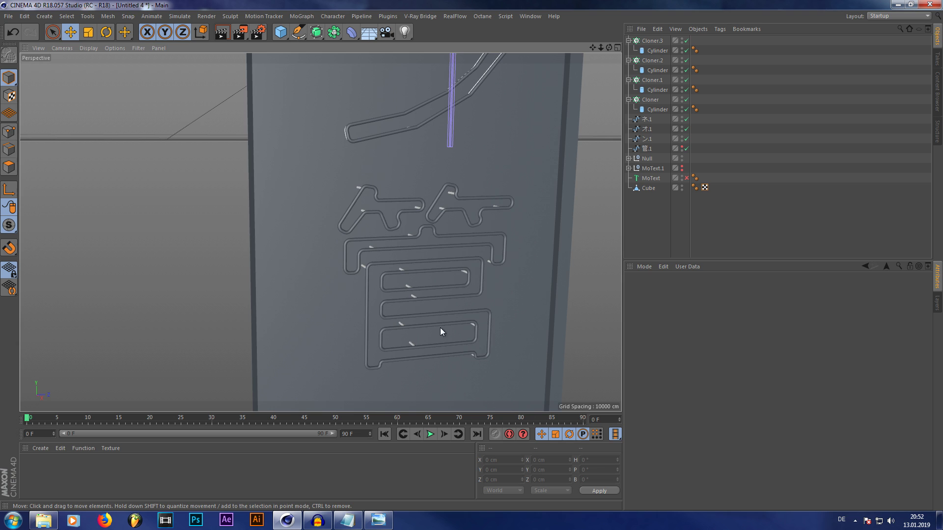
{"action": "scroll", "coordinate": [431, 222], "scroll_direction": "down", "scroll_amount": 5}
{"action": "scroll", "coordinate": [431, 227], "scroll_direction": "up", "scroll_amount": 5}
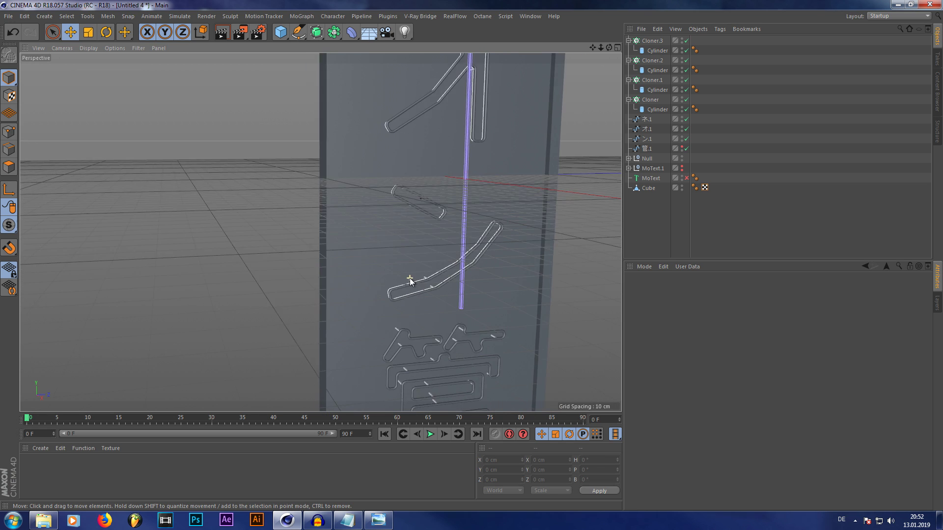
{"action": "scroll", "coordinate": [410, 280], "scroll_direction": "up", "scroll_amount": 2}
{"action": "left_click_drag", "start_coordinate": [610, 48], "coordinate": [643, 93]}
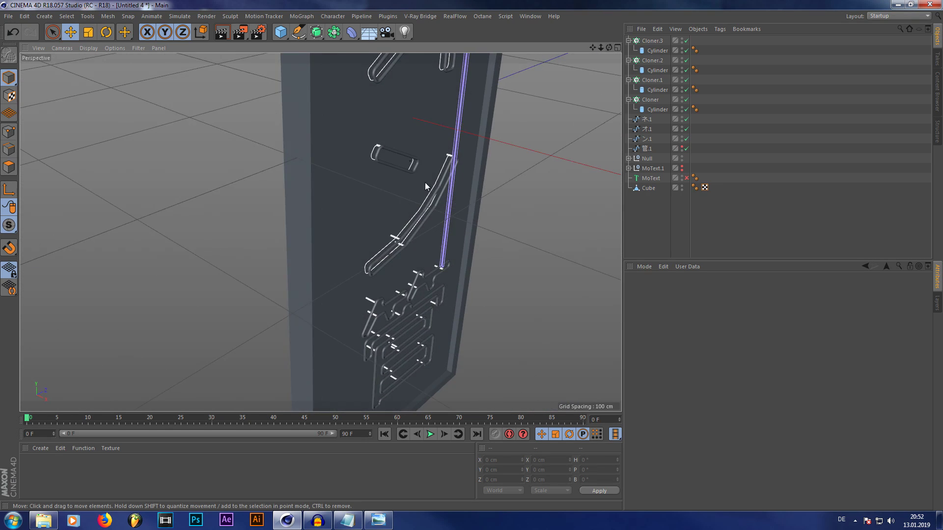
{"action": "scroll", "coordinate": [444, 172], "scroll_direction": "down", "scroll_amount": 3}
{"action": "middle_click_drag", "start_coordinate": [402, 165], "coordinate": [398, 190], "text": "alt"}
Set the clone count of Cloner.1, which holds the ン character's tubes, to 4
{"action": "left_click", "coordinate": [391, 259]}
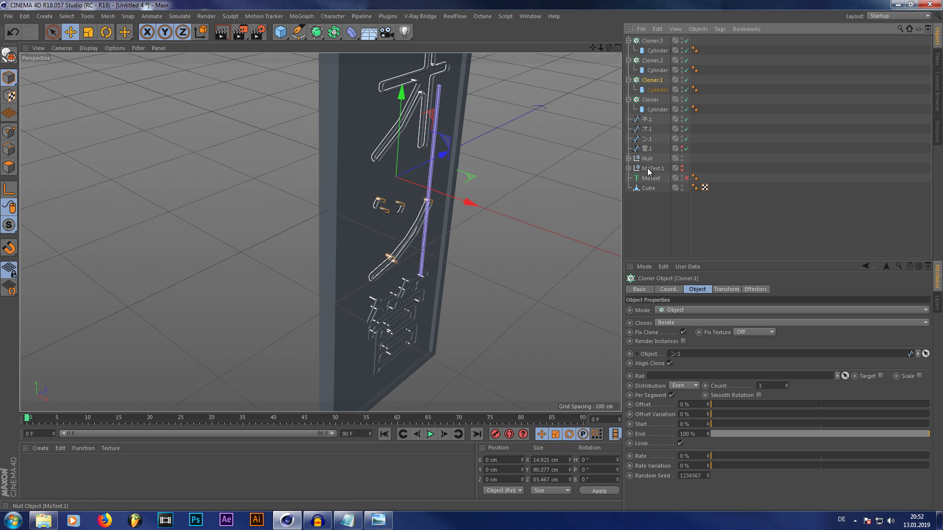
{"action": "left_click", "coordinate": [786, 385]}
{"action": "left_click", "coordinate": [787, 384]}
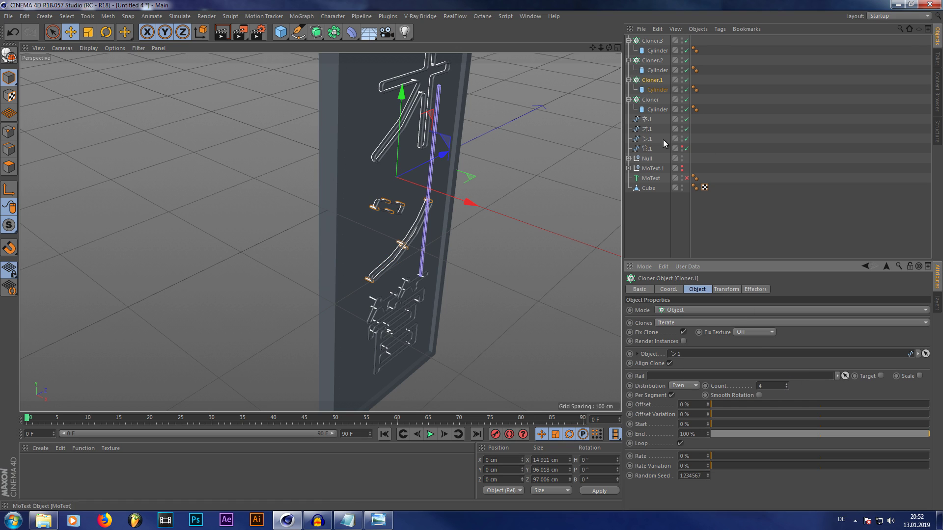
Set the clone count of Cloner.2 on the オ character to 5
{"action": "left_click", "coordinate": [652, 61]}
{"action": "scroll", "coordinate": [422, 256], "scroll_direction": "down", "scroll_amount": 3}
{"action": "scroll", "coordinate": [397, 82], "scroll_direction": "up", "scroll_amount": 4}
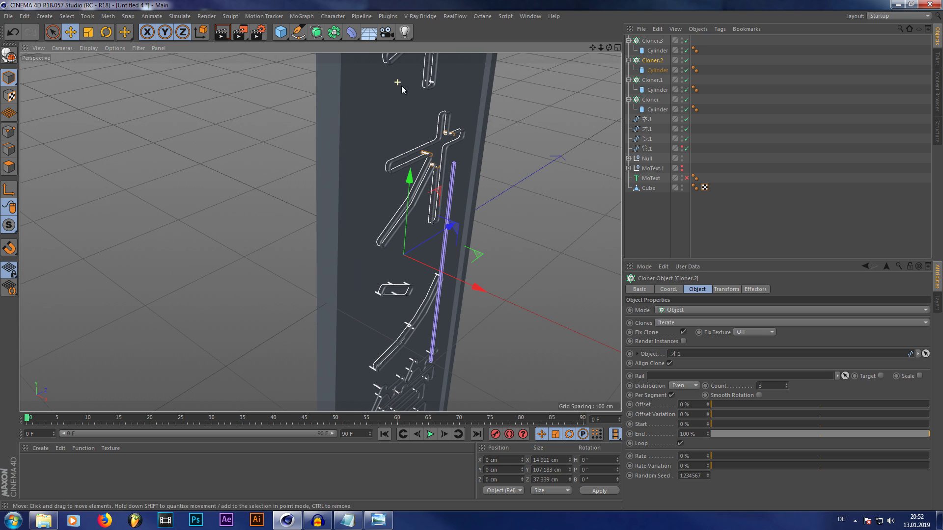
{"action": "left_click", "coordinate": [786, 384]}
{"action": "left_click", "coordinate": [786, 384]}
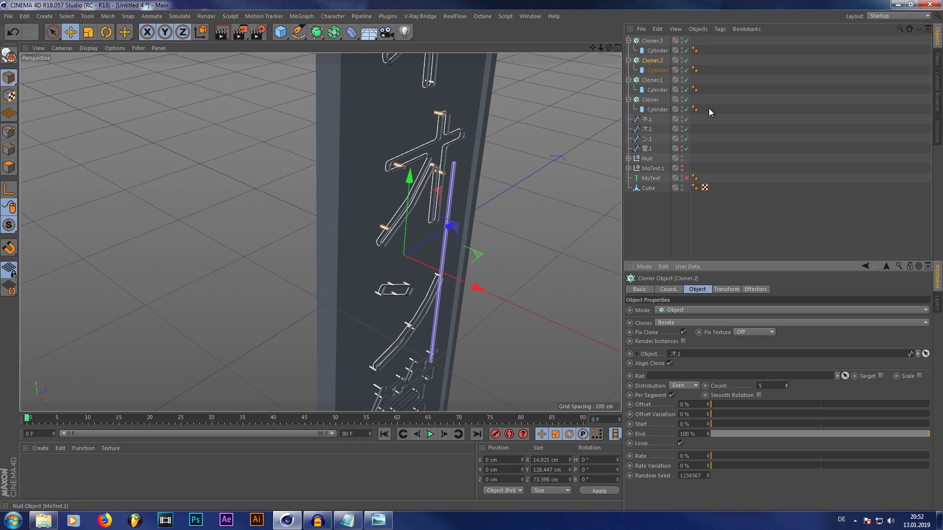
Set the clone count of Cloner.3 on the ネ character to 5, dismissing the CCleaner notification
{"action": "left_click", "coordinate": [652, 41]}
{"action": "scroll", "coordinate": [501, 363], "scroll_direction": "down", "scroll_amount": 4}
{"action": "scroll", "coordinate": [465, 143], "scroll_direction": "up", "scroll_amount": 4}
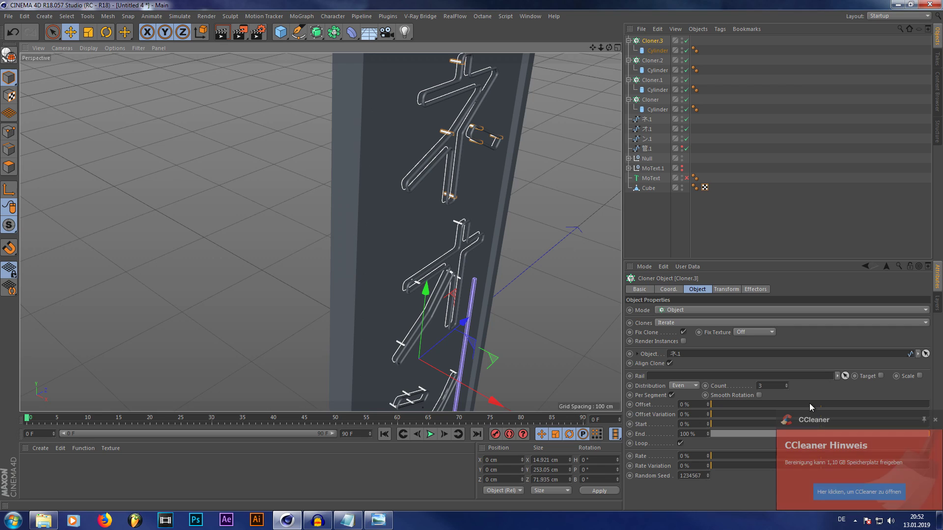
{"action": "left_click", "coordinate": [935, 420]}
{"action": "left_click", "coordinate": [786, 384]}
{"action": "left_click", "coordinate": [786, 384]}
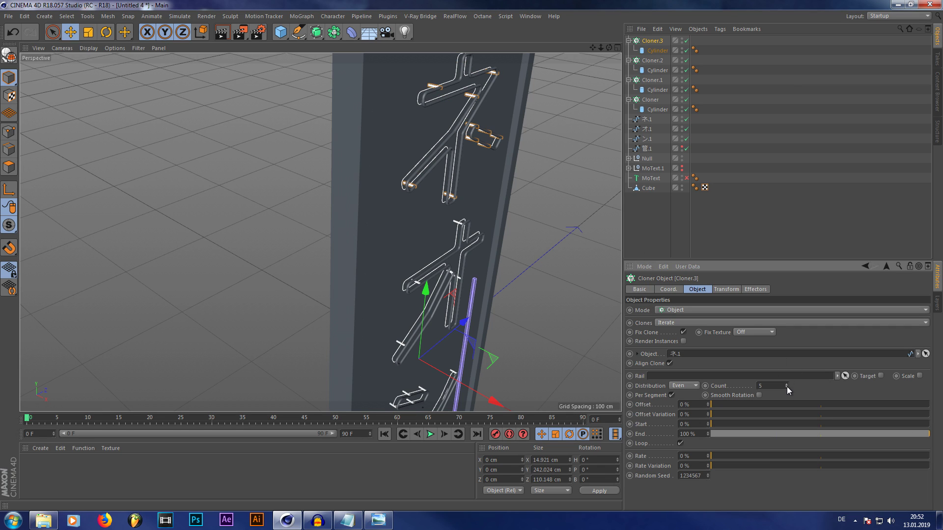
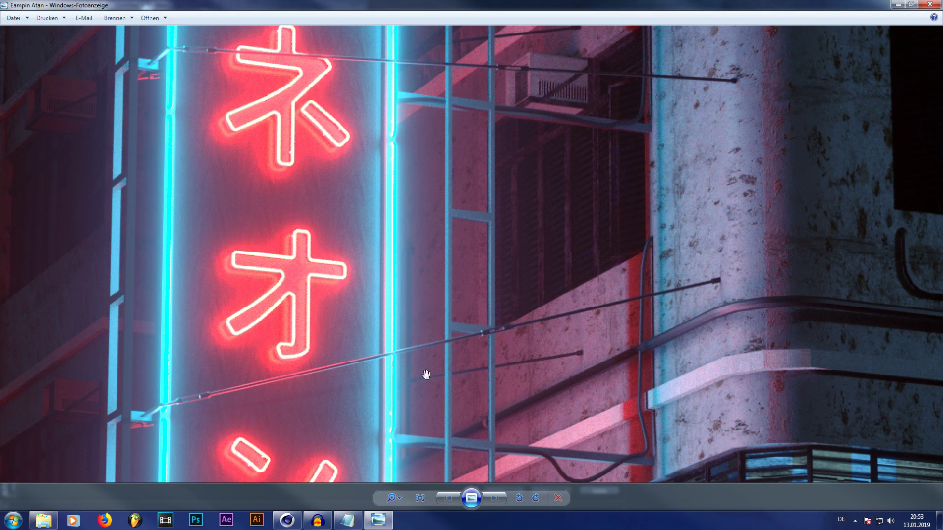
Review the sign's border in the reference photo, return to Cinema 4D and add a Rectangle spline
{"action": "scroll", "coordinate": [399, 310], "scroll_direction": "down", "scroll_amount": 2}
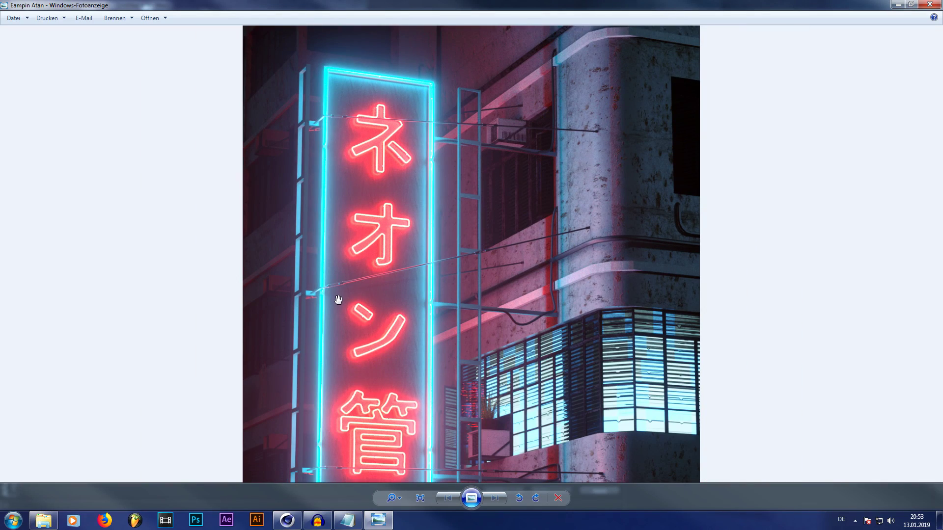
{"action": "left_click", "coordinate": [897, 4]}
{"action": "scroll", "coordinate": [408, 196], "scroll_direction": "down", "scroll_amount": 3}
{"action": "left_click_drag", "start_coordinate": [402, 196], "coordinate": [303, 144], "text": "alt"}
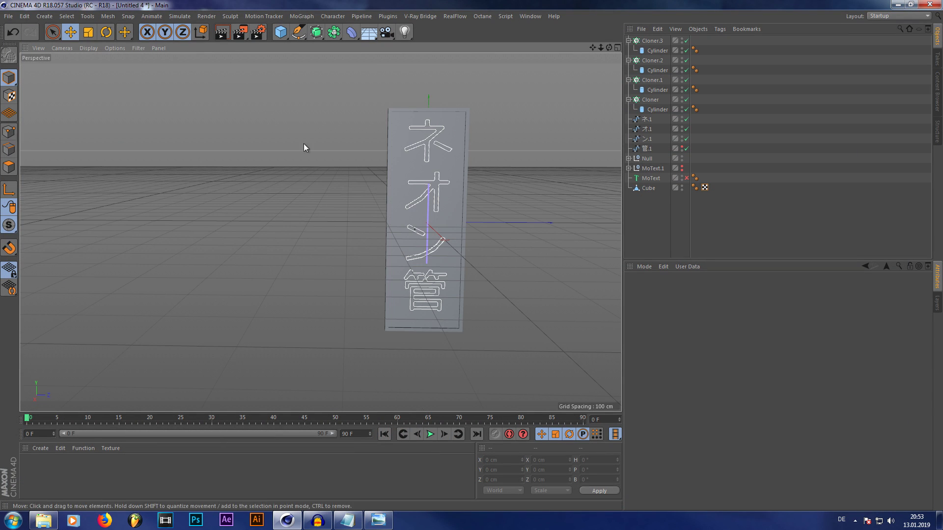
{"action": "left_click", "coordinate": [298, 32]}
{"action": "left_click", "coordinate": [397, 118]}
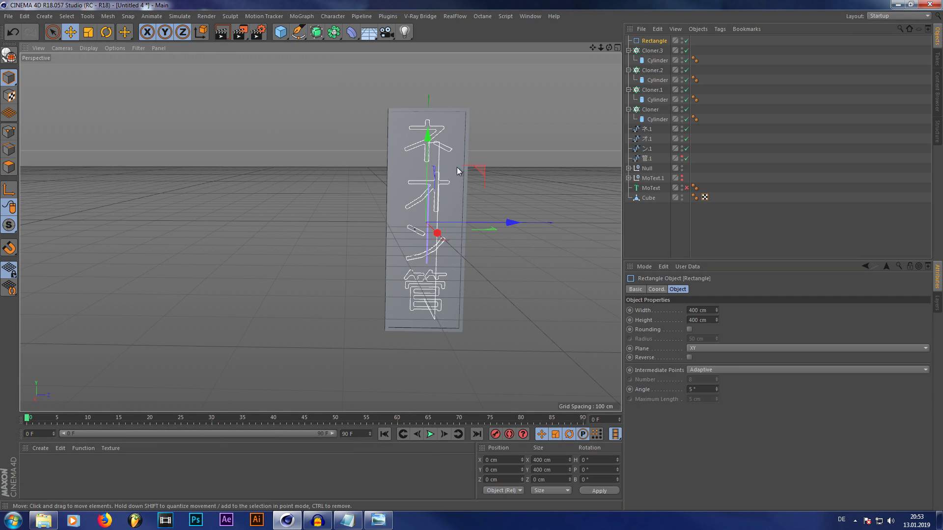
Set the Rectangle spline's H rotation to 90° so it lies parallel to the sign's face
{"action": "double_click", "coordinate": [594, 460]}
{"action": "type", "text": "90"}
{"action": "key", "text": "Return"}
{"action": "scroll", "coordinate": [442, 197], "scroll_direction": "up", "scroll_amount": 2}
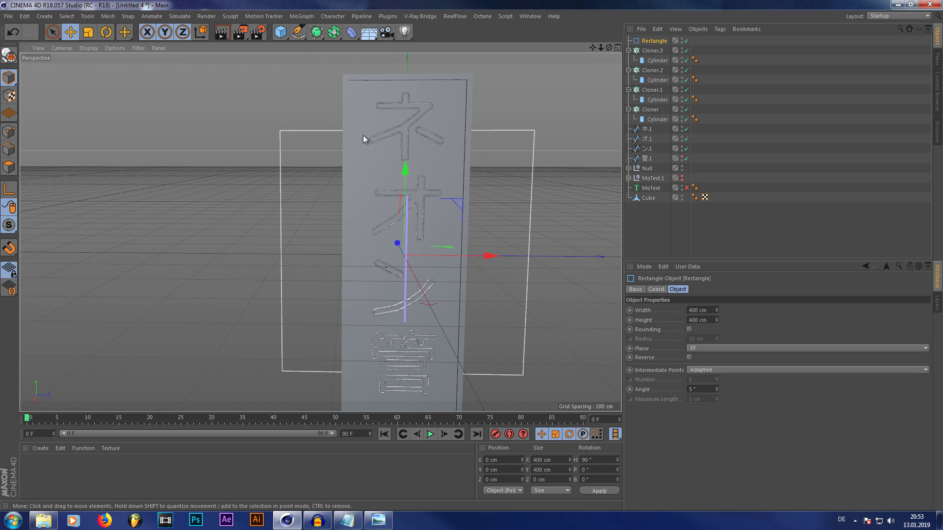
In the Right view, resize the Rectangle to 192 cm wide and 563 cm high to follow the sign's frame
{"action": "left_click", "coordinate": [70, 32]}
{"action": "left_click", "coordinate": [654, 40]}
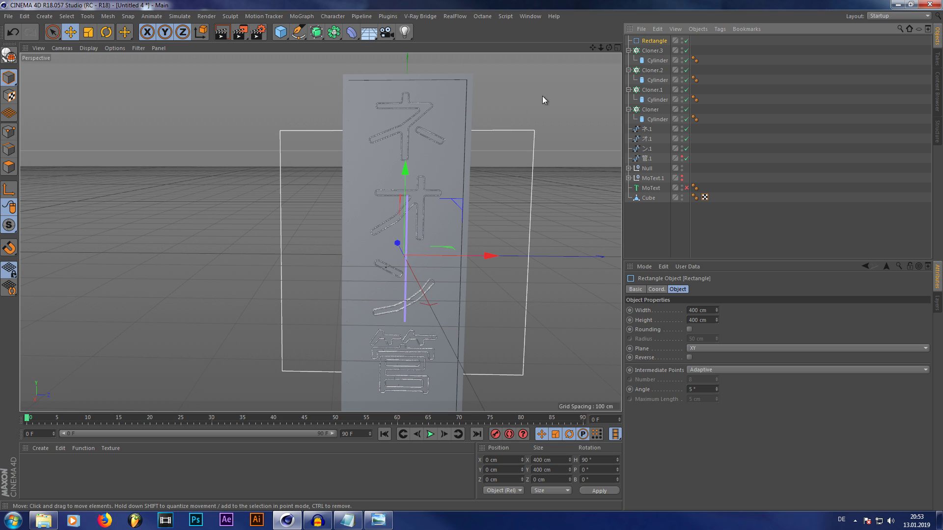
{"action": "left_click", "coordinate": [617, 47]}
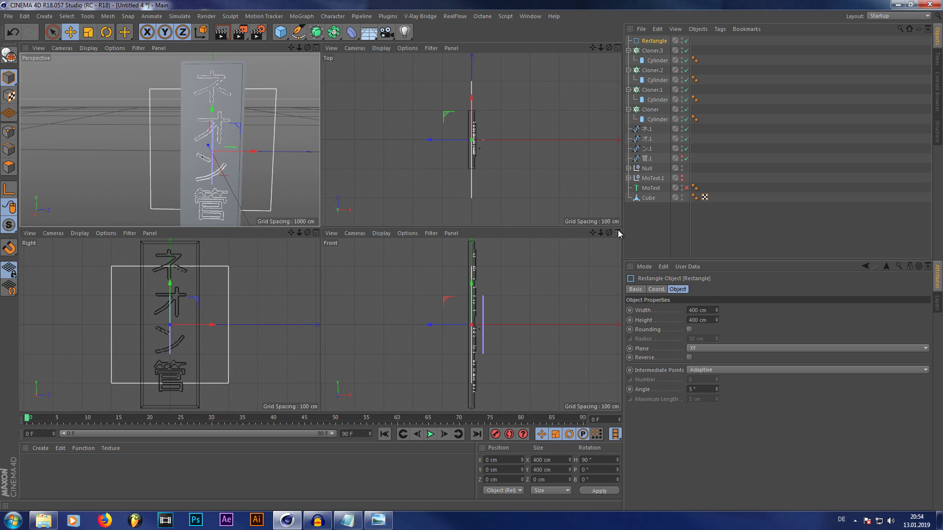
{"action": "left_click", "coordinate": [315, 232]}
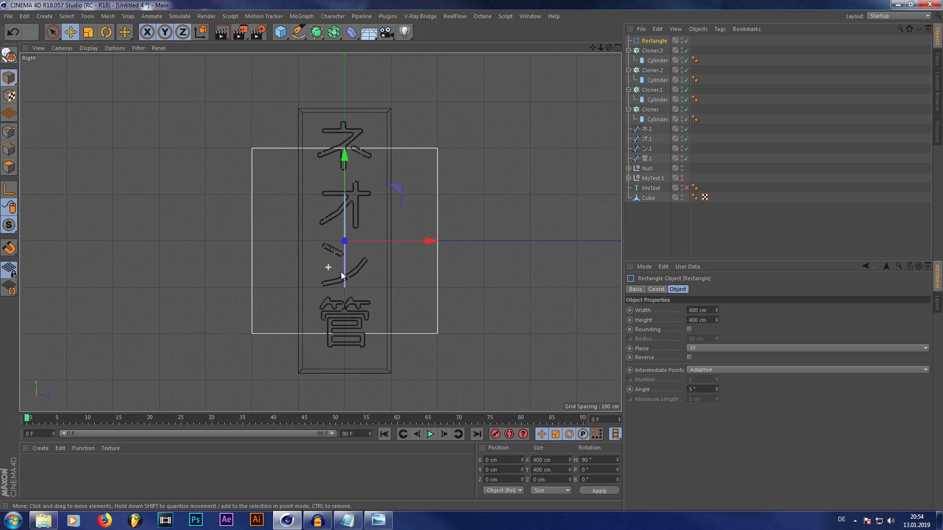
{"action": "mouse_move", "coordinate": [717, 320]}
{"action": "left_mouse_down"}
{"action": "mouse_move", "coordinate": [716, 280]}
{"action": "mouse_move", "coordinate": [716, 336]}
{"action": "left_mouse_up"}
{"action": "scroll", "coordinate": [279, 89], "scroll_direction": "up", "scroll_amount": 5}
{"action": "scroll", "coordinate": [331, 145], "scroll_direction": "up", "scroll_amount": 2}
{"action": "scroll", "coordinate": [309, 159], "scroll_direction": "down", "scroll_amount": 5}
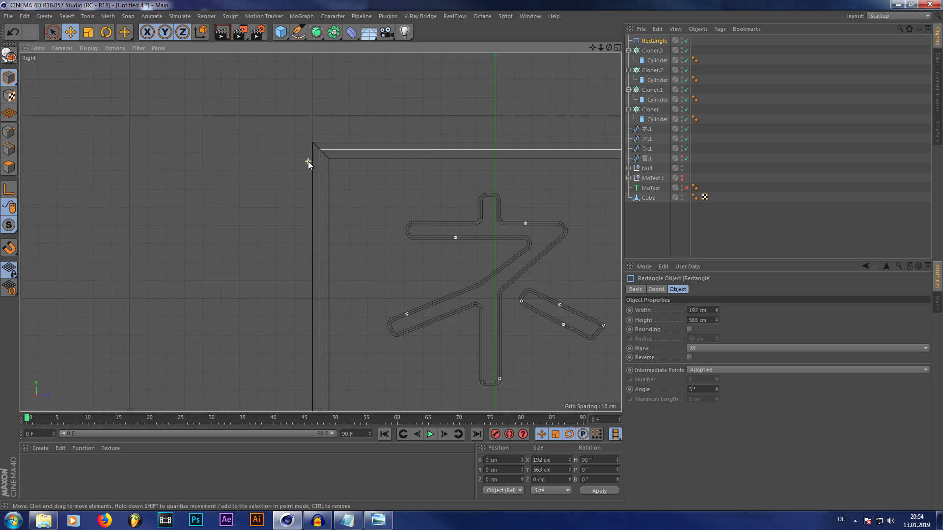
{"action": "scroll", "coordinate": [364, 147], "scroll_direction": "down", "scroll_amount": 2}
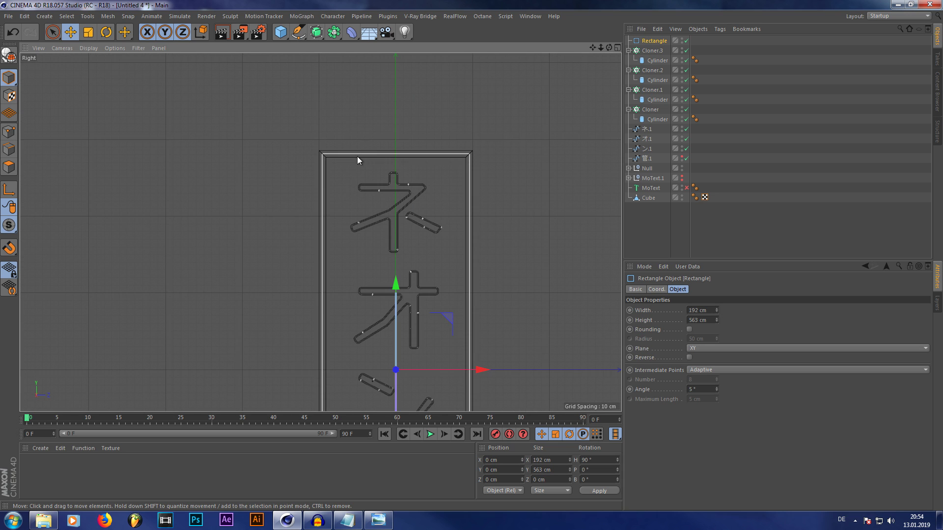
{"action": "scroll", "coordinate": [324, 159], "scroll_direction": "up", "scroll_amount": 4}
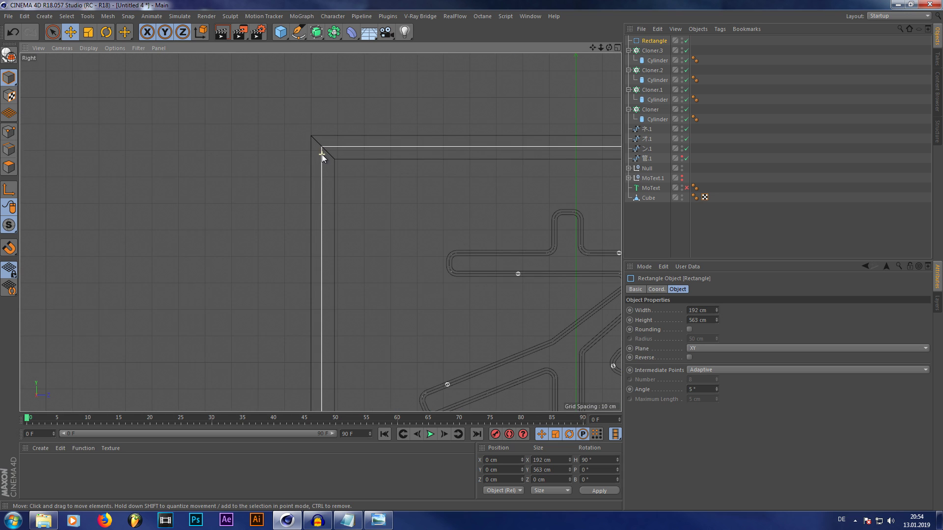
{"action": "scroll", "coordinate": [320, 142], "scroll_direction": "up", "scroll_amount": 3}
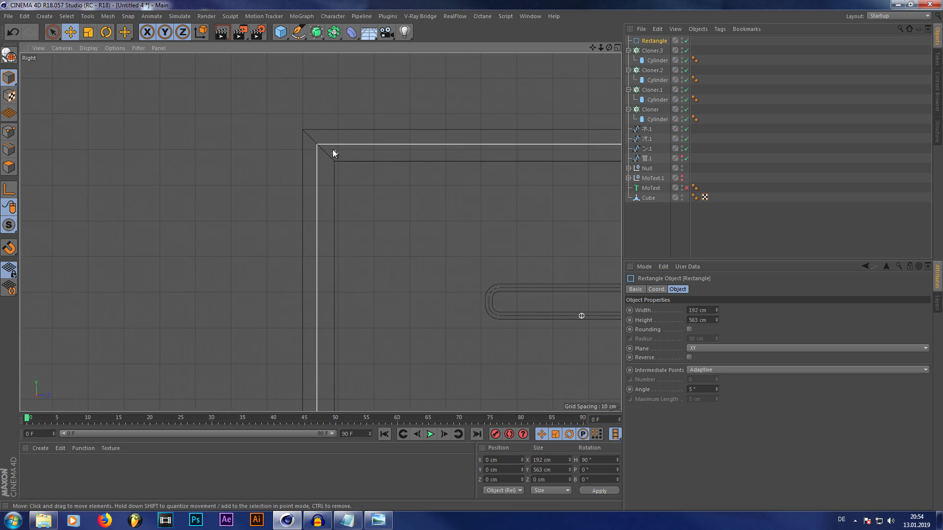
Enable rounding on the Rectangle spline and set its corner radius to 5 cm
{"action": "left_click", "coordinate": [689, 329]}
{"action": "scroll", "coordinate": [288, 171], "scroll_direction": "down", "scroll_amount": 4}
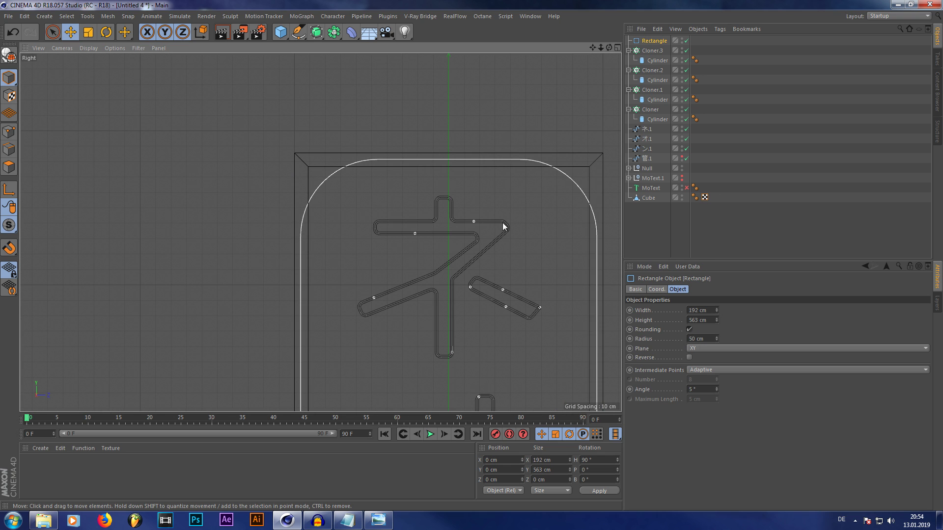
{"action": "scroll", "coordinate": [442, 197], "scroll_direction": "up", "scroll_amount": 2}
{"action": "scroll", "coordinate": [491, 260], "scroll_direction": "up", "scroll_amount": 2}
{"action": "scroll", "coordinate": [599, 324], "scroll_direction": "down", "scroll_amount": 1}
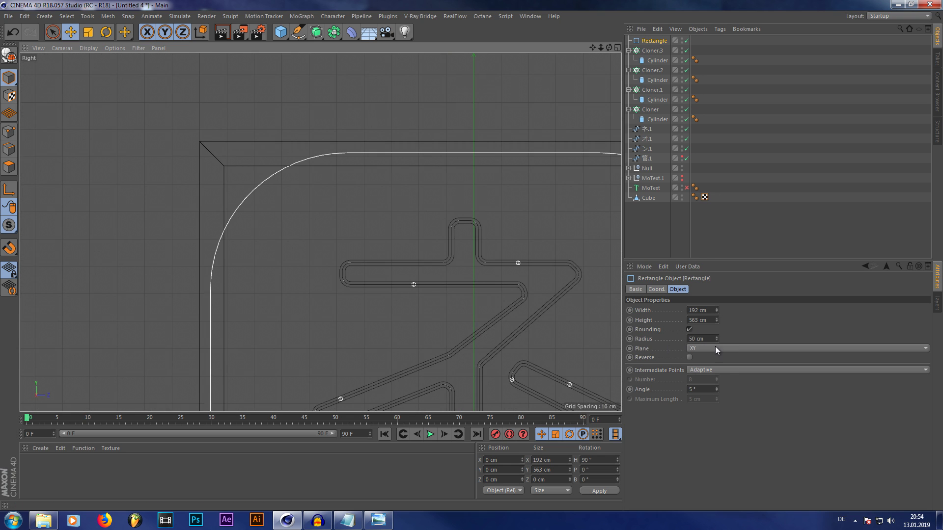
{"action": "left_click", "coordinate": [716, 340]}
{"action": "left_click_drag", "start_coordinate": [717, 339], "coordinate": [717, 358]}
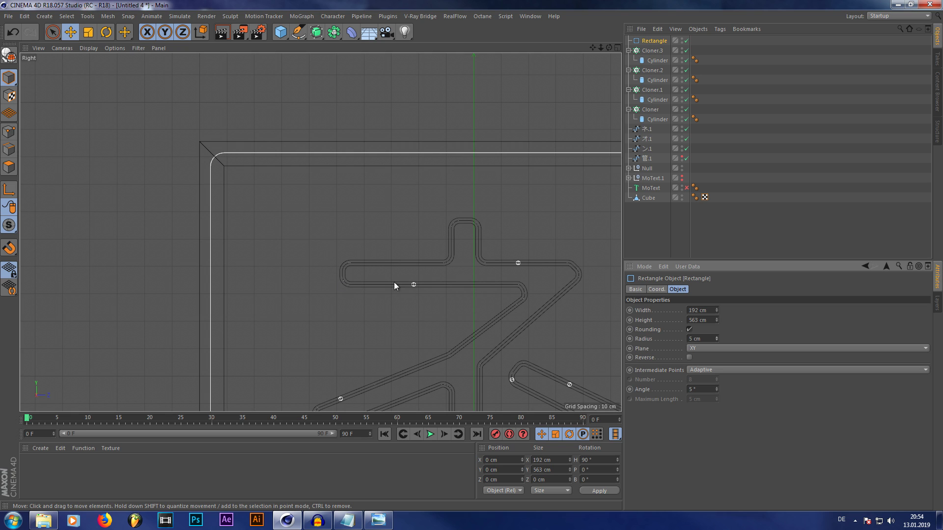
Move the Rectangle spline in the Perspective view along X to about 14.9 cm, in front of the sign's face
{"action": "key", "text": "F1"}
{"action": "left_click_drag", "start_coordinate": [609, 48], "coordinate": [697, 86]}
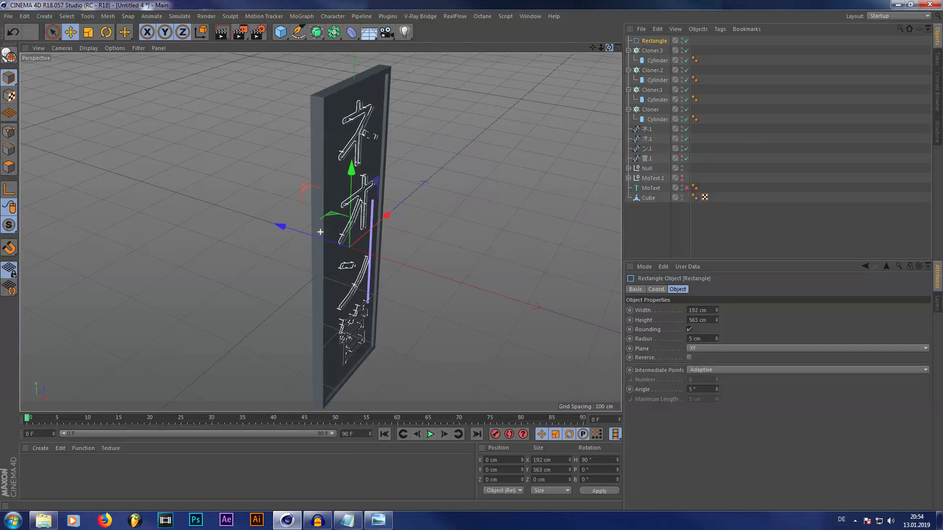
{"action": "scroll", "coordinate": [324, 230], "scroll_direction": "up", "scroll_amount": 5}
{"action": "left_click_drag", "start_coordinate": [299, 231], "coordinate": [308, 235]}
{"action": "scroll", "coordinate": [270, 198], "scroll_direction": "down", "scroll_amount": 6}
{"action": "scroll", "coordinate": [323, 142], "scroll_direction": "up", "scroll_amount": 4}
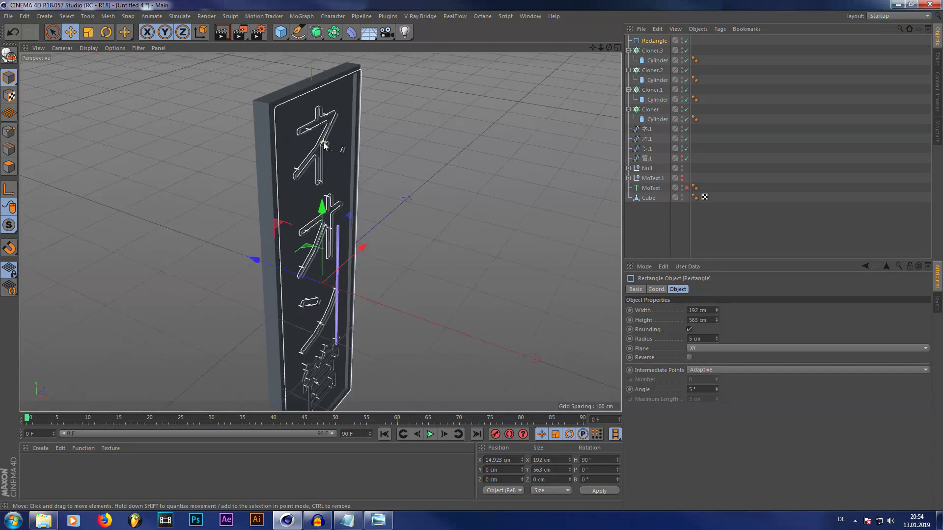
{"action": "scroll", "coordinate": [324, 146], "scroll_direction": "up", "scroll_amount": 1}
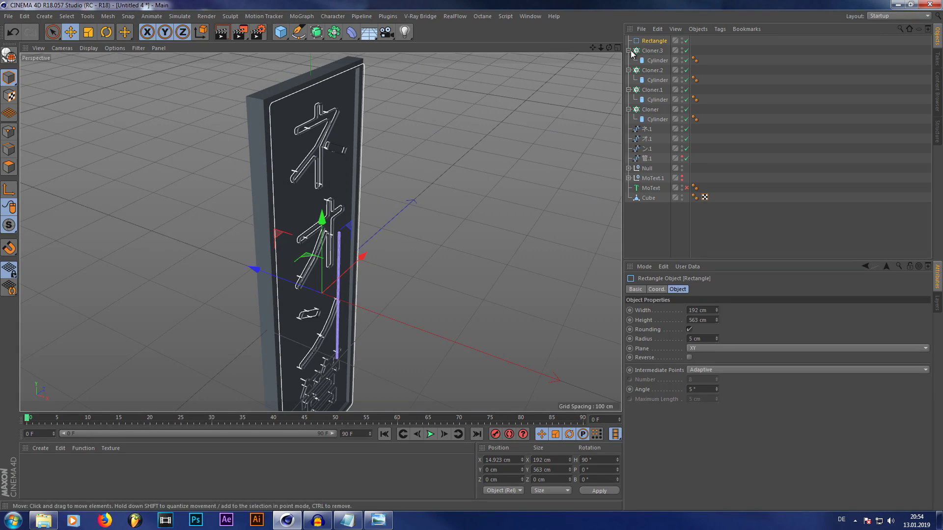
Convert the Rectangle into an editable spline and frame the sign's upper half in the Right view
{"action": "left_click", "coordinate": [11, 56]}
{"action": "middle_click", "coordinate": [594, 125]}
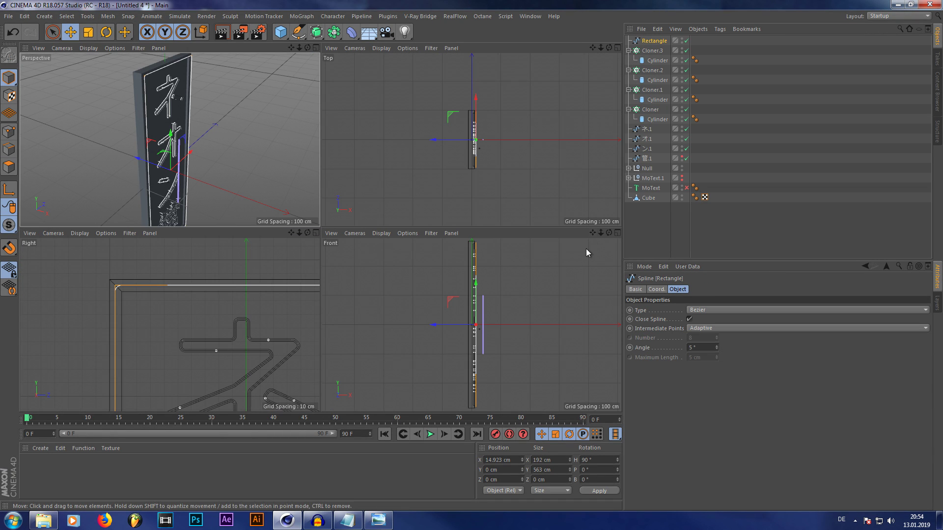
{"action": "left_click", "coordinate": [316, 233]}
{"action": "scroll", "coordinate": [188, 82], "scroll_direction": "down", "scroll_amount": 10}
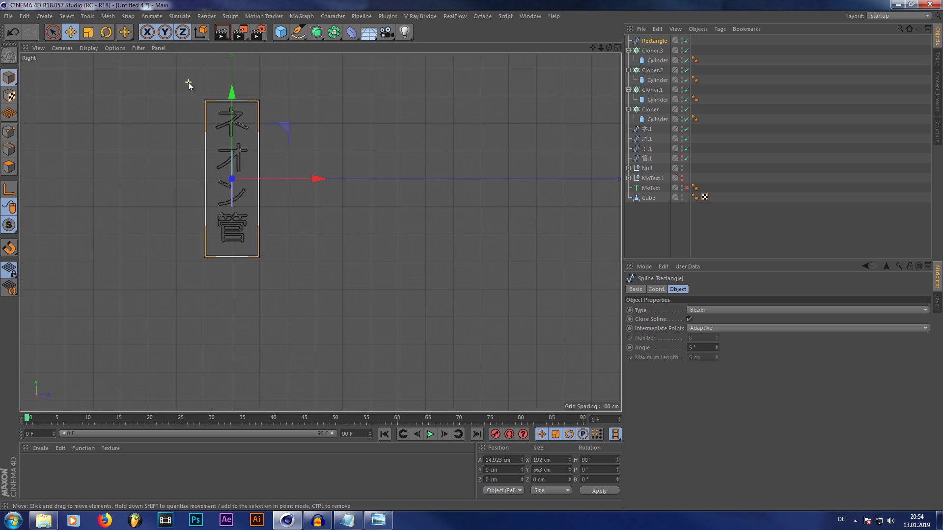
{"action": "scroll", "coordinate": [346, 339], "scroll_direction": "down", "scroll_amount": 2}
{"action": "scroll", "coordinate": [164, 134], "scroll_direction": "up", "scroll_amount": 5}
{"action": "scroll", "coordinate": [279, 187], "scroll_direction": "up", "scroll_amount": 7}
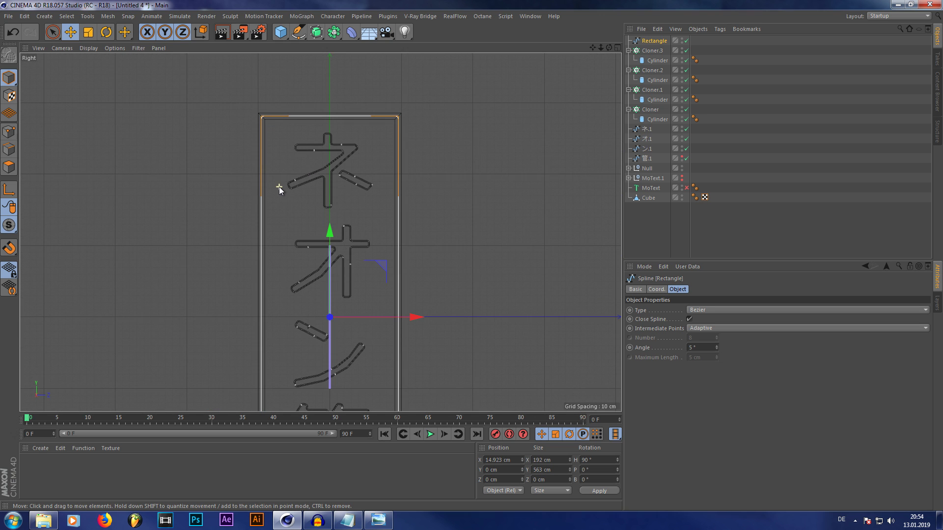
Switch to the reference photo and examine the cyan border tube beside the ネ character up close
{"action": "left_click", "coordinate": [399, 497]}
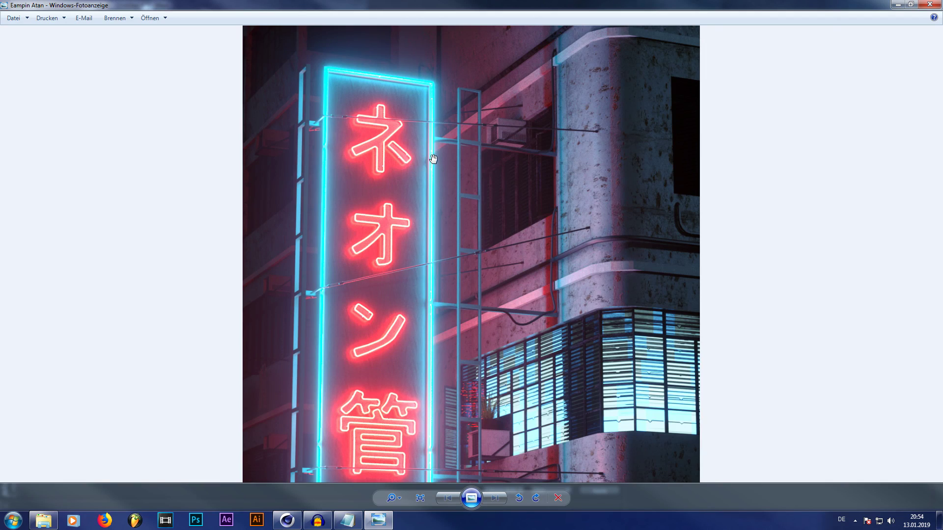
{"action": "scroll", "coordinate": [433, 158], "scroll_direction": "up", "scroll_amount": 3}
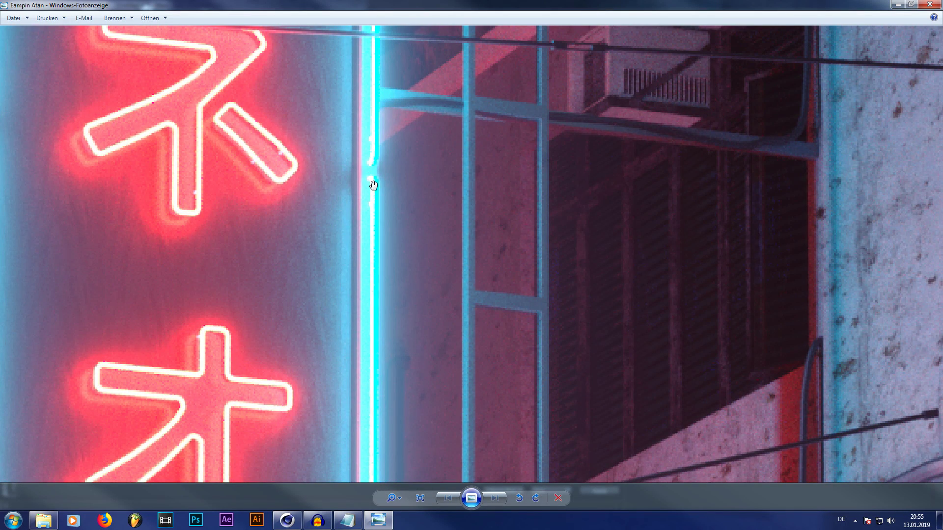
Examine the breaks in the cyan border tube beside the ネ and オ characters in the reference photo, and return to Cinema 4D
{"action": "scroll", "coordinate": [373, 185], "scroll_direction": "down", "scroll_amount": 4}
{"action": "scroll", "coordinate": [421, 429], "scroll_direction": "down", "scroll_amount": 2}
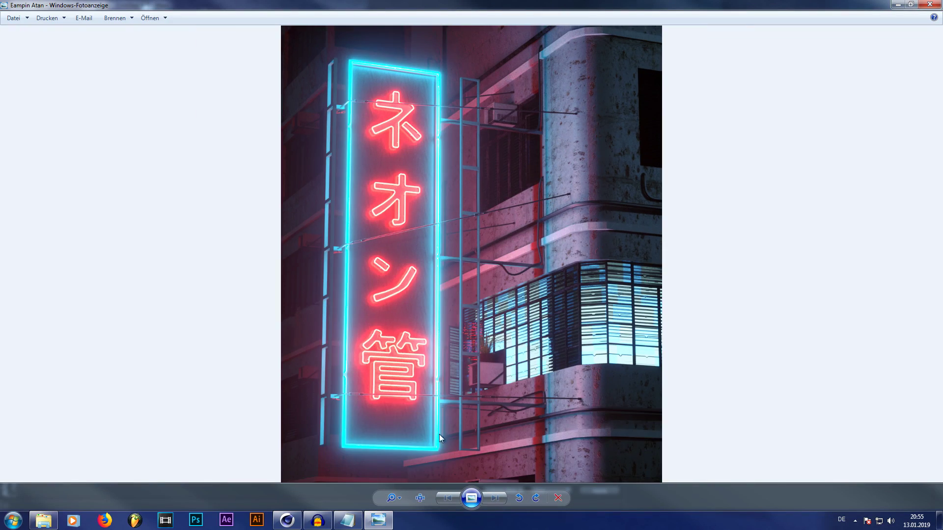
{"action": "scroll", "coordinate": [434, 147], "scroll_direction": "up", "scroll_amount": 3}
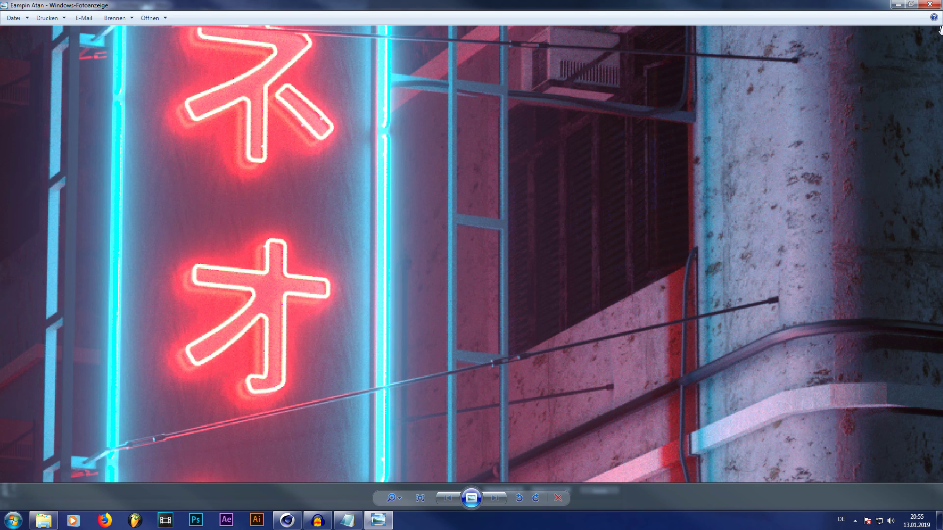
{"action": "left_click", "coordinate": [897, 4]}
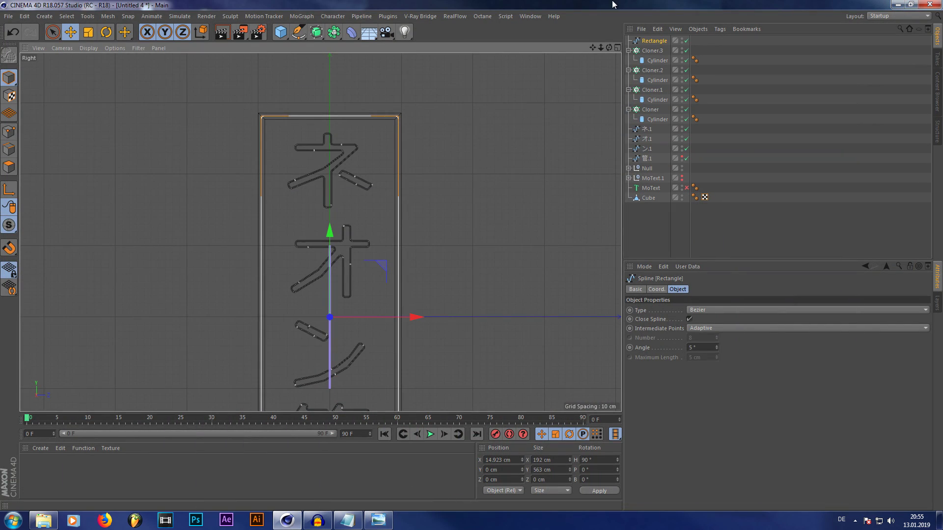
Switch to point editing on the Rectangle spline and line-cut horizontally through both of its long sides at the height of the ネ character
{"action": "scroll", "coordinate": [479, 94], "scroll_direction": "down", "scroll_amount": 3}
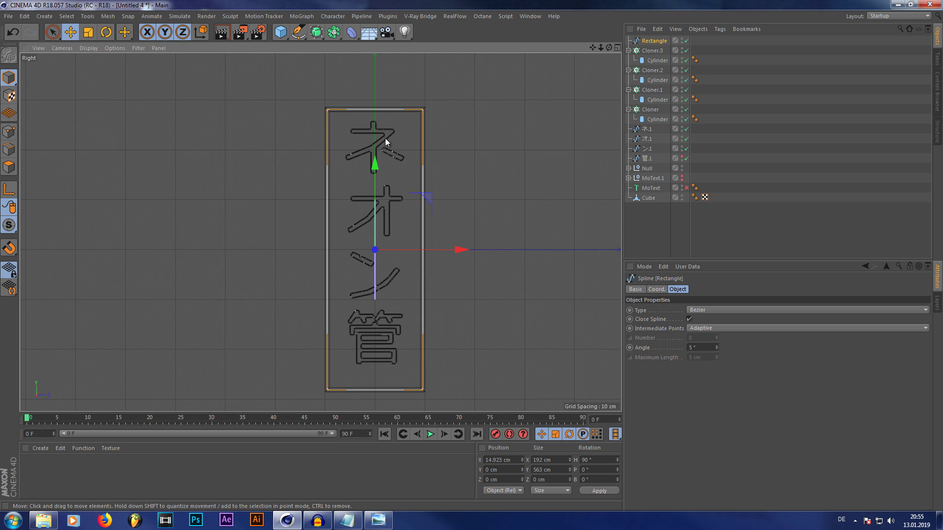
{"action": "right_click_drag", "start_coordinate": [313, 141], "coordinate": [248, 157], "text": "alt"}
{"action": "right_click", "coordinate": [248, 157]}
{"action": "left_click", "coordinate": [477, 4]}
{"action": "right_click_drag", "start_coordinate": [306, 146], "coordinate": [404, 152], "text": "alt"}
{"action": "right_click_drag", "start_coordinate": [403, 153], "coordinate": [67, 149], "text": "alt"}
{"action": "left_click", "coordinate": [9, 131]}
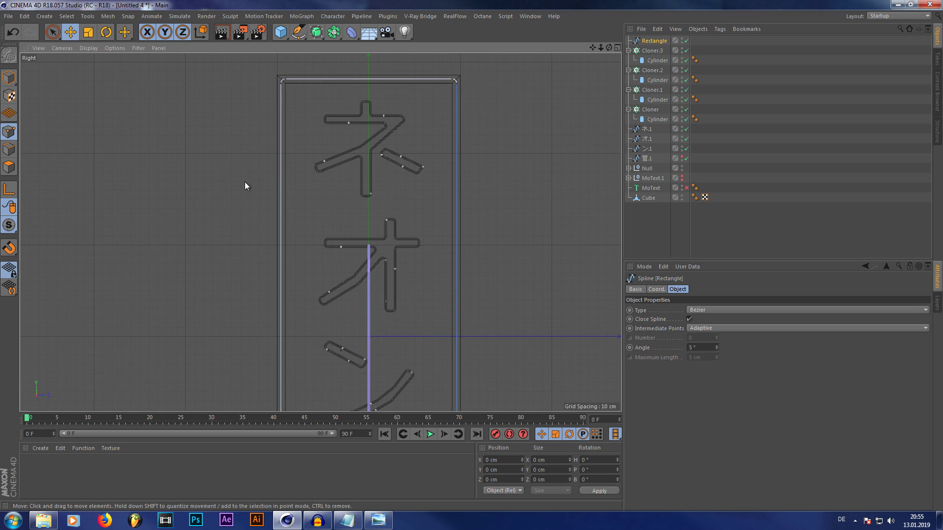
{"action": "right_click", "coordinate": [205, 157]}
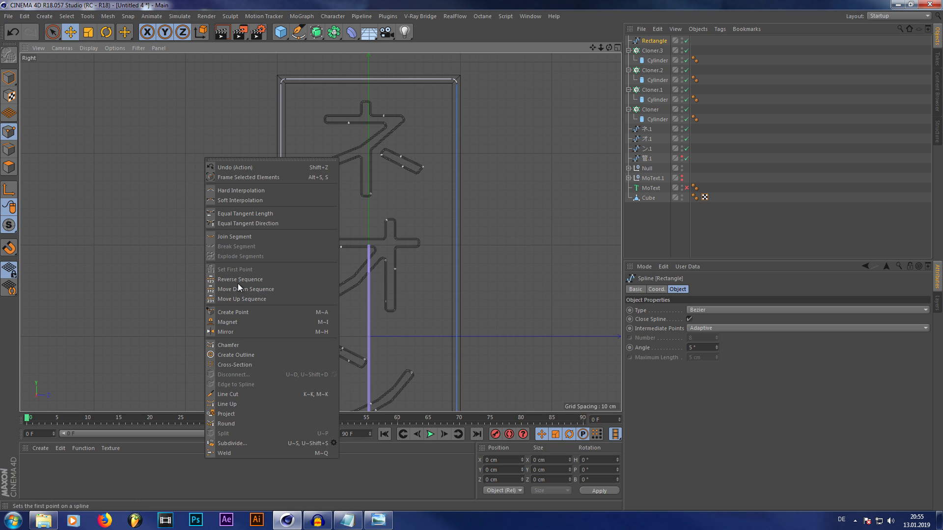
{"action": "left_click", "coordinate": [243, 394]}
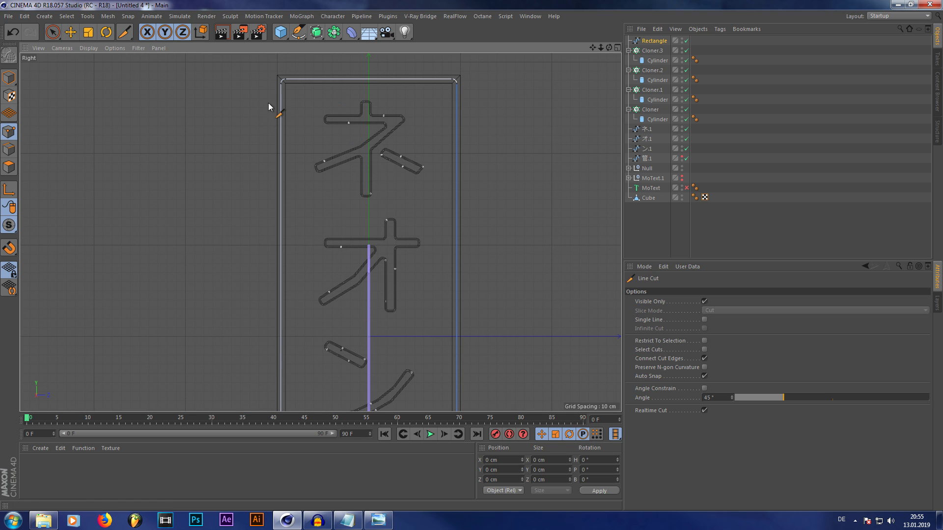
{"action": "scroll", "coordinate": [270, 108], "scroll_direction": "up", "scroll_amount": 1}
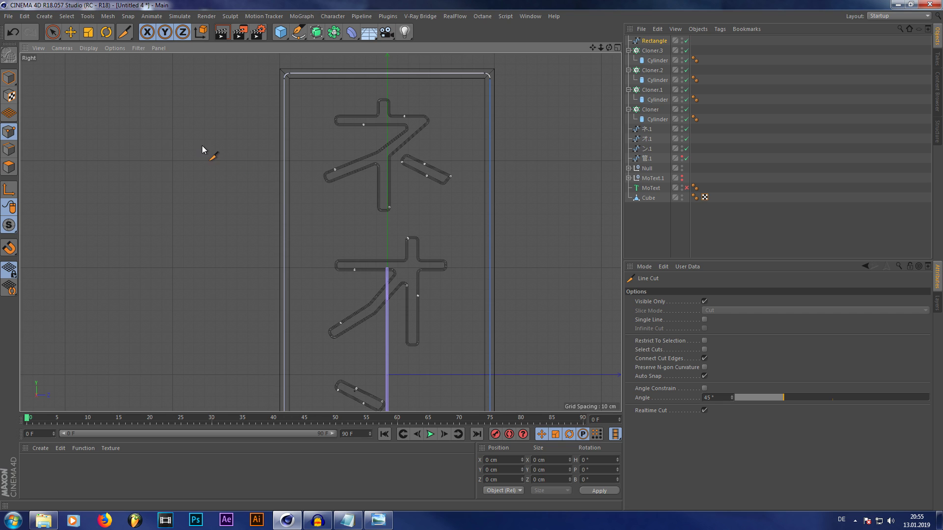
{"action": "scroll", "coordinate": [196, 164], "scroll_direction": "up", "scroll_amount": 3}
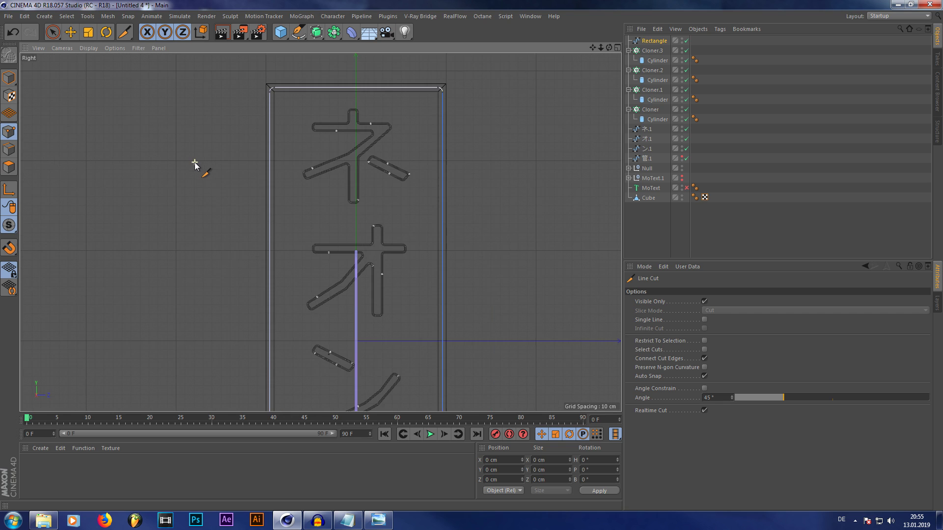
{"action": "left_click", "coordinate": [206, 157]}
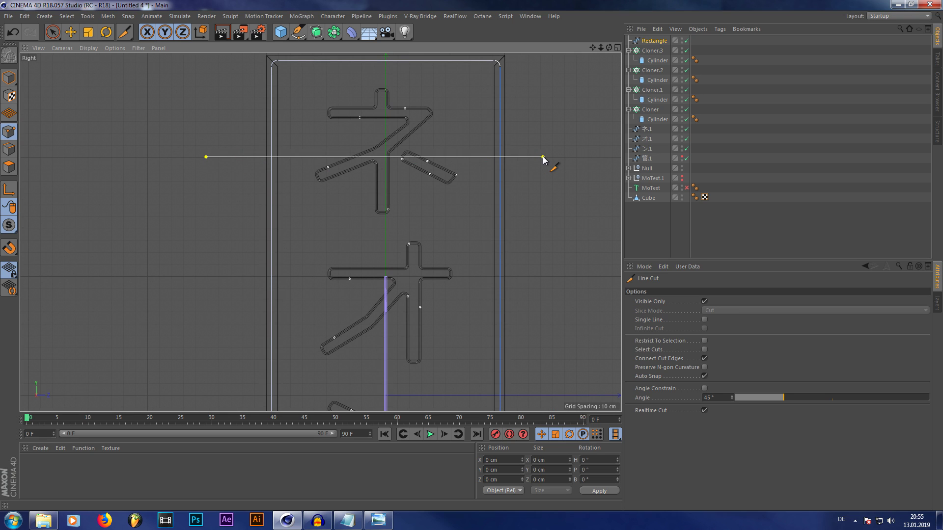
{"action": "left_click", "coordinate": [645, 229]}
{"action": "left_click", "coordinate": [647, 42]}
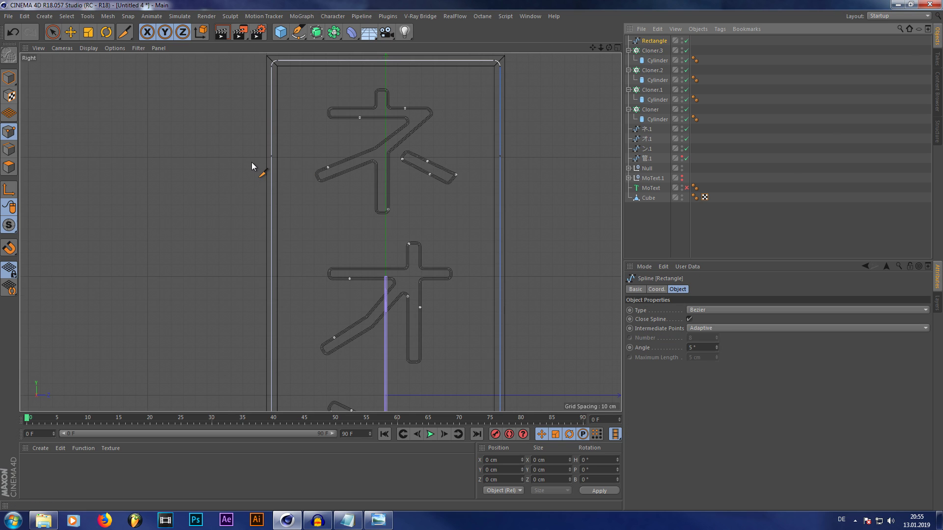
Add a second horizontal line cut through both long sides of the Rectangle spline, slightly below the first one
{"action": "scroll", "coordinate": [252, 167], "scroll_direction": "up", "scroll_amount": 1}
{"action": "left_click", "coordinate": [237, 172]}
{"action": "left_click", "coordinate": [572, 171]}
{"action": "left_click", "coordinate": [654, 226]}
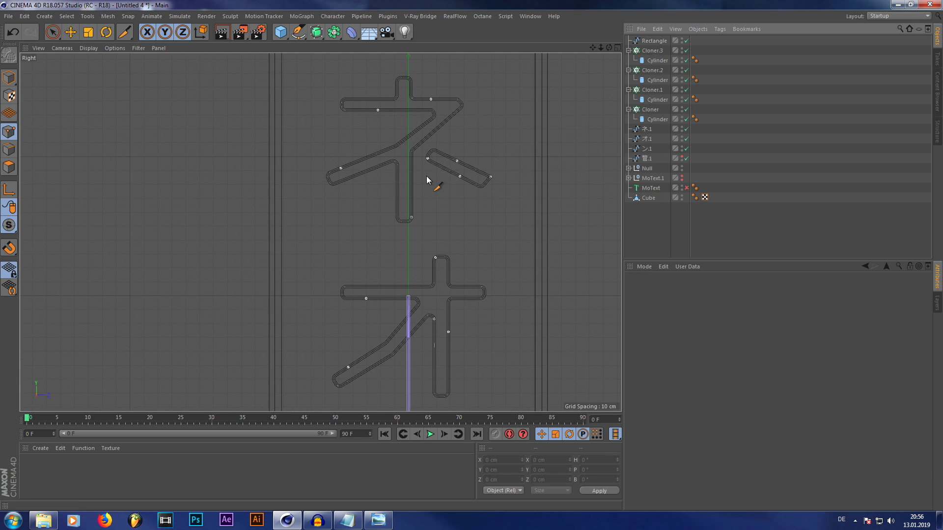
Check the tube break in the reference photo and add two more horizontal cuts through the Rectangle spline, just inside the existing pair
{"action": "left_click", "coordinate": [651, 43]}
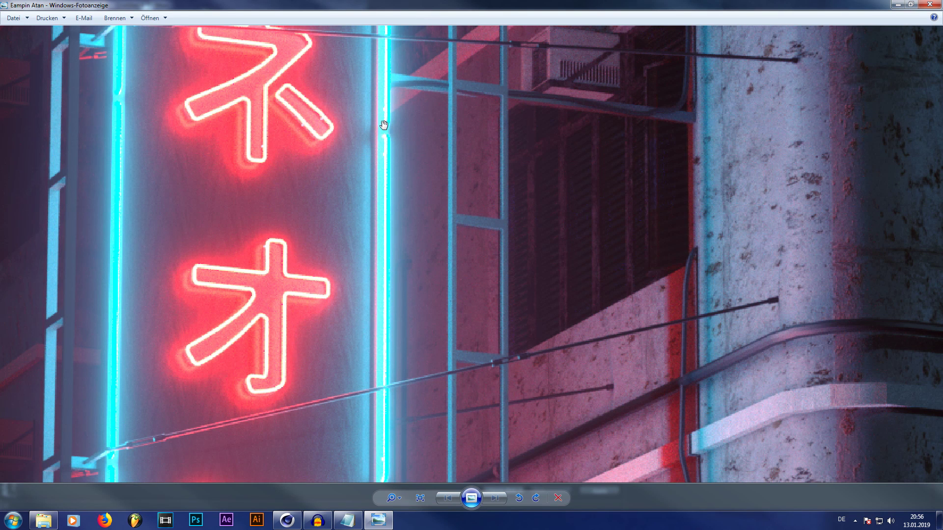
{"action": "left_click", "coordinate": [896, 4]}
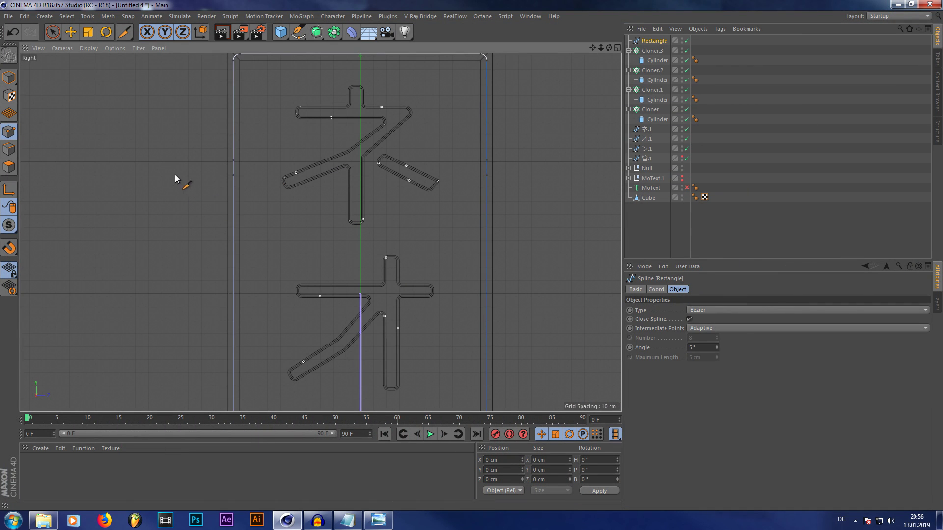
{"action": "scroll", "coordinate": [221, 175], "scroll_direction": "up", "scroll_amount": 2}
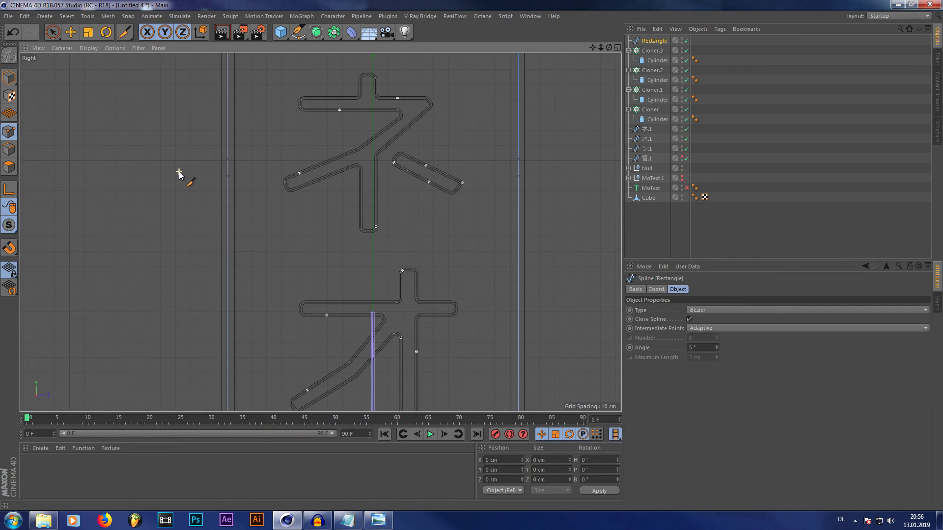
{"action": "scroll", "coordinate": [209, 179], "scroll_direction": "up", "scroll_amount": 2}
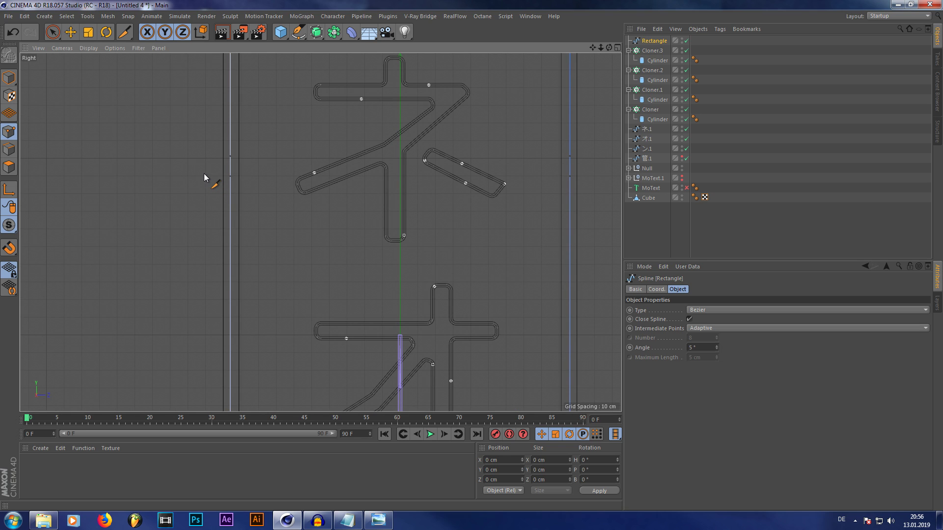
{"action": "left_click", "coordinate": [203, 172]}
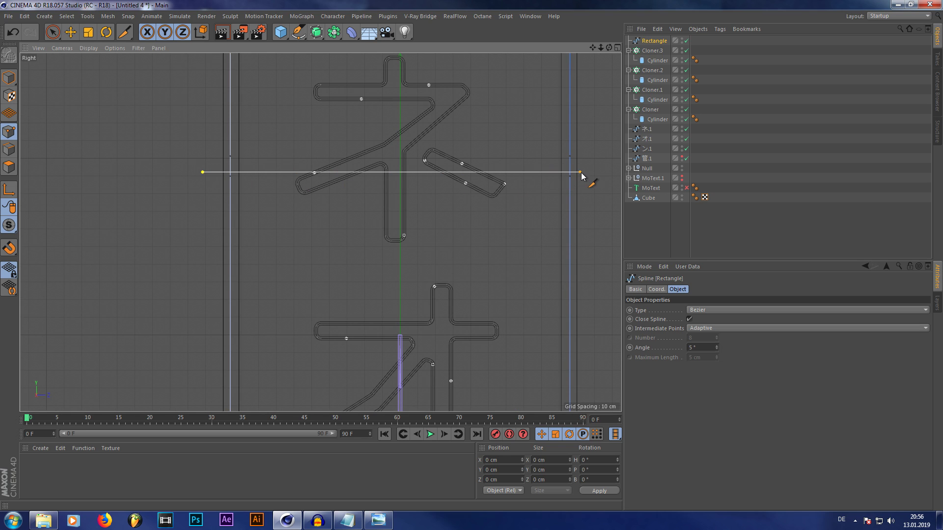
{"action": "key", "text": "ctrl+z"}
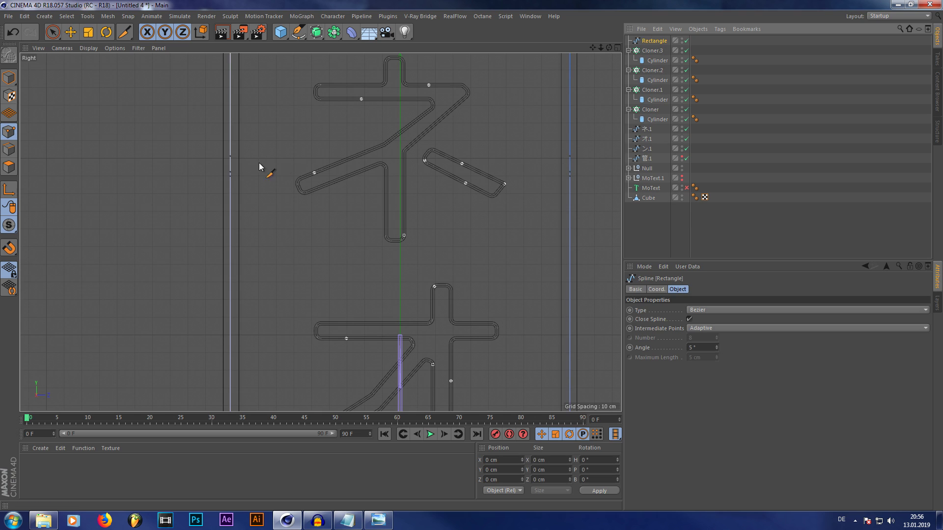
{"action": "left_click", "coordinate": [203, 158]}
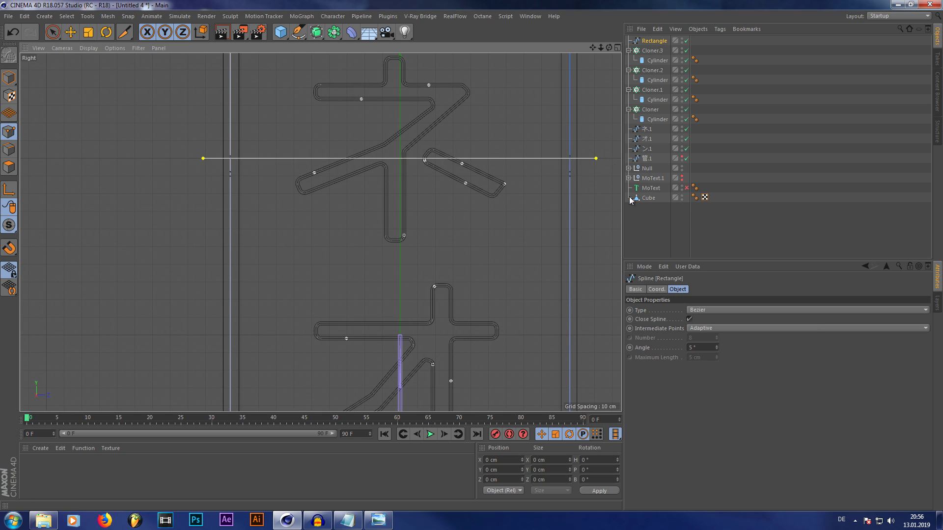
{"action": "left_click", "coordinate": [648, 226]}
In the Perspective view, select the lower inner cut point on each long side of the Rectangle spline and shift both slightly down
{"action": "left_click", "coordinate": [617, 48]}
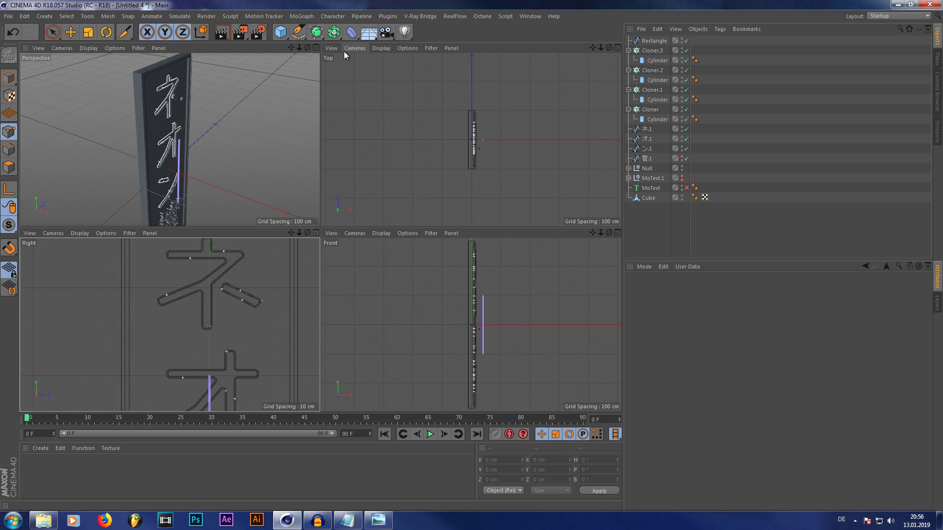
{"action": "left_click", "coordinate": [316, 47]}
{"action": "key", "text": "e"}
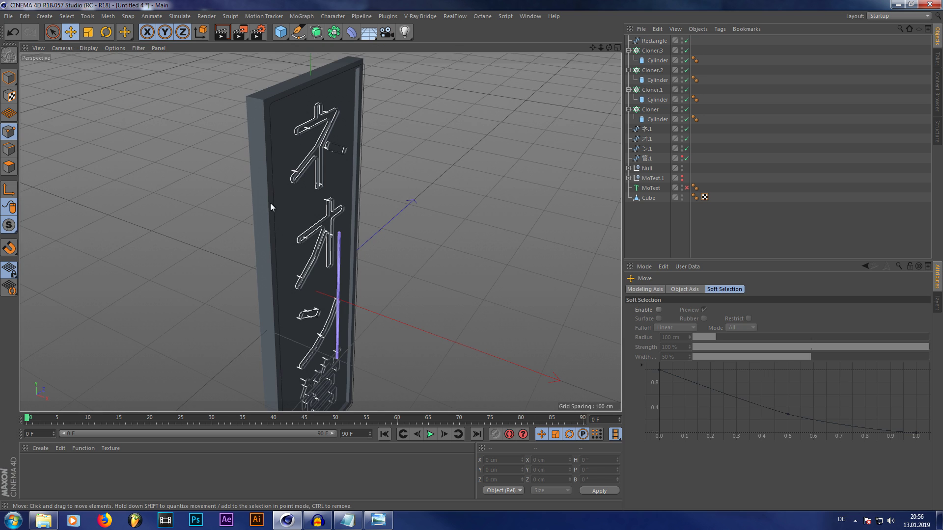
{"action": "scroll", "coordinate": [269, 247], "scroll_direction": "up", "scroll_amount": 5}
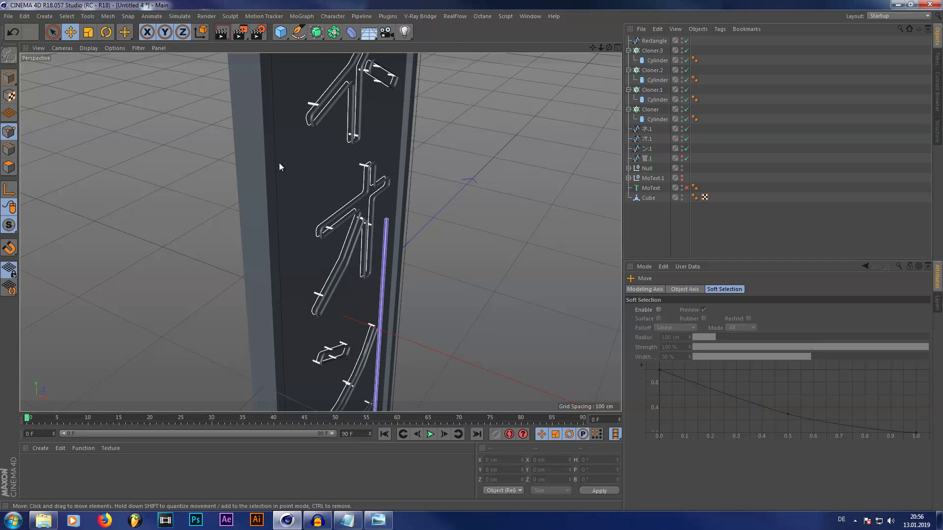
{"action": "left_click", "coordinate": [654, 41]}
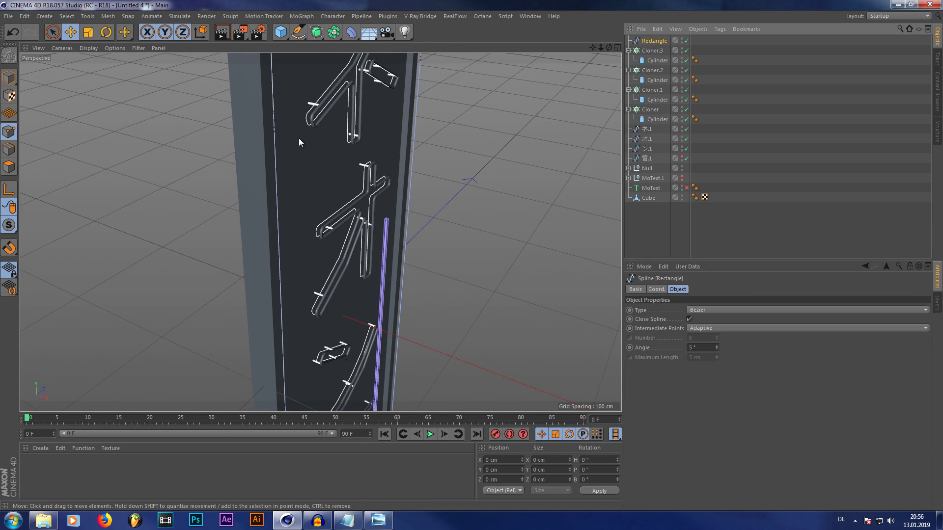
{"action": "left_click", "coordinate": [273, 125]}
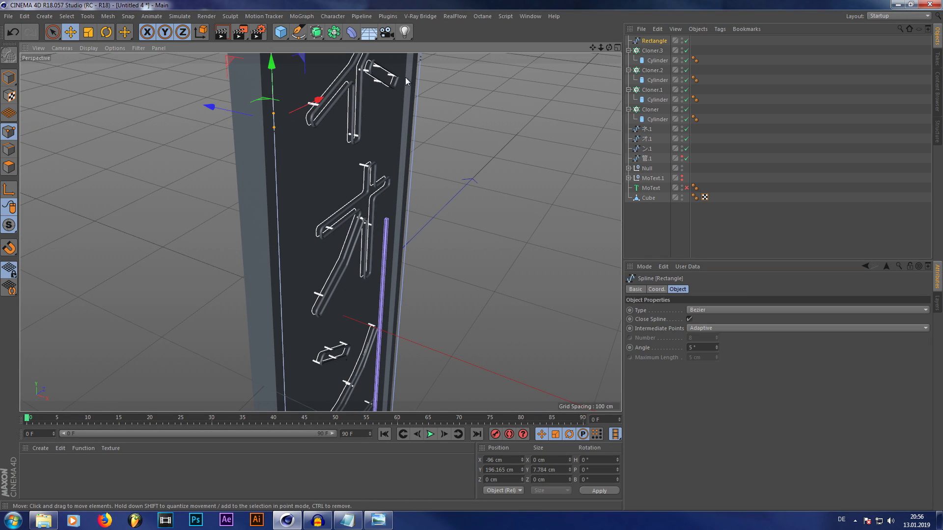
{"action": "scroll", "coordinate": [412, 121], "scroll_direction": "down", "scroll_amount": 1}
{"action": "scroll", "coordinate": [412, 121], "scroll_direction": "up", "scroll_amount": 4}
{"action": "left_click", "coordinate": [420, 72], "text": "shift"}
{"action": "left_click", "coordinate": [112, 231]}
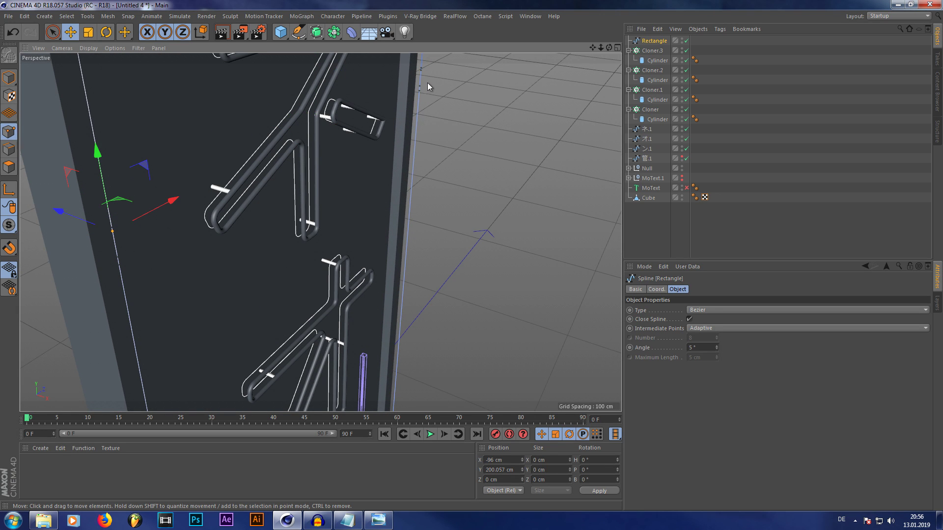
{"action": "left_click", "coordinate": [421, 87]}
{"action": "left_click", "coordinate": [117, 257], "text": "shift"}
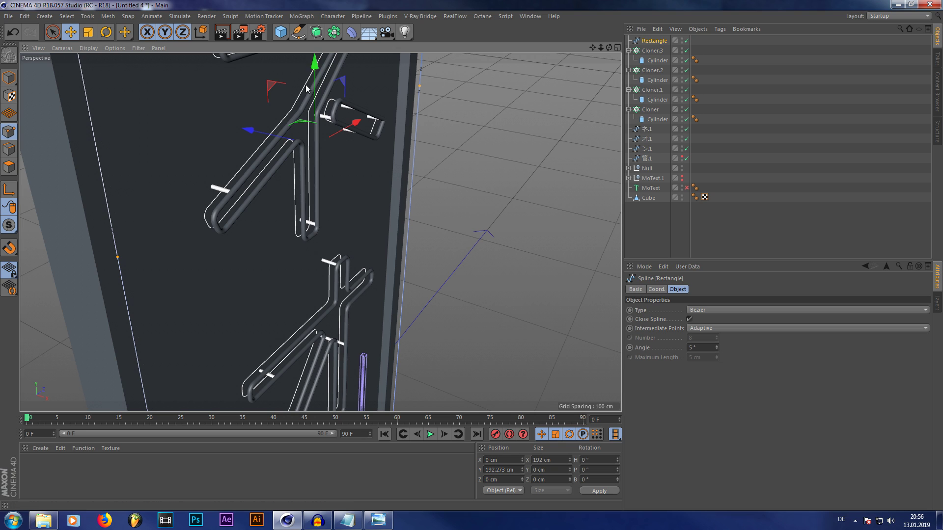
Select all four inner cut points of the Rectangle spline and move them back along Z into the sign's face
{"action": "left_click", "coordinate": [118, 260]}
{"action": "left_click", "coordinate": [419, 87], "text": "shift"}
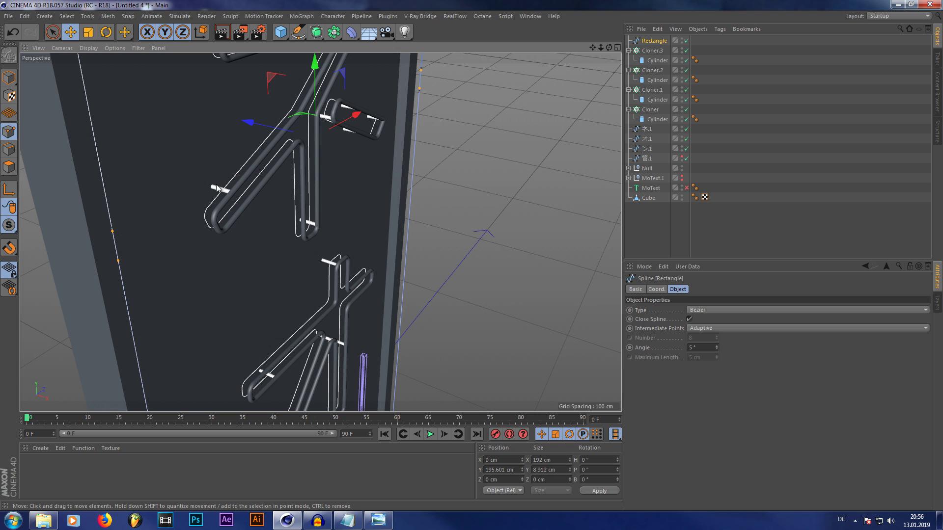
{"action": "left_click_drag", "start_coordinate": [269, 129], "coordinate": [247, 127]}
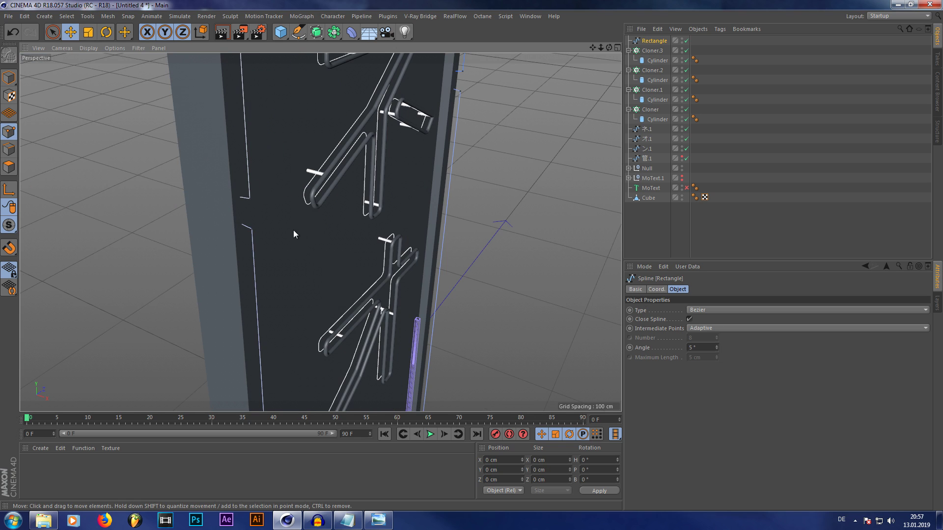
Chamfer the four outer cut points of the Rectangle spline with a 3 cm radius
{"action": "left_click", "coordinate": [250, 199]}
{"action": "left_click", "coordinate": [251, 229], "text": "shift"}
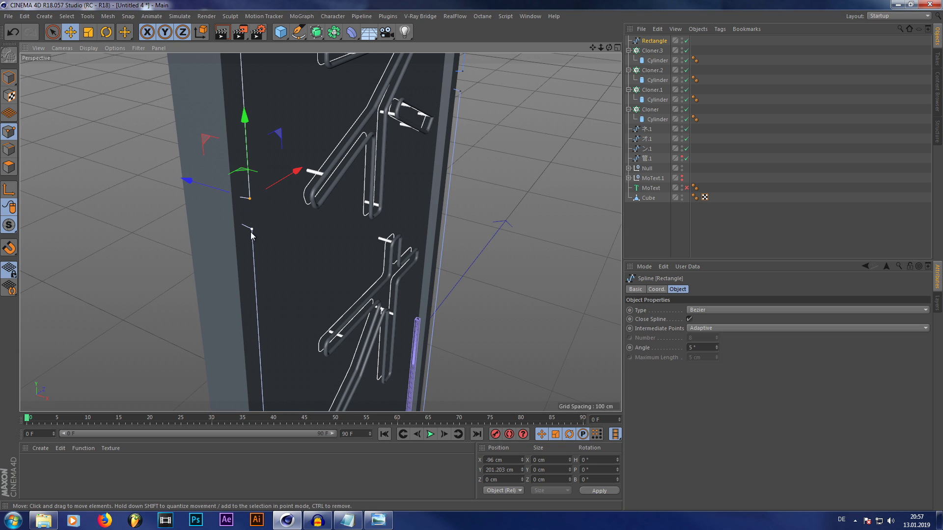
{"action": "left_click", "coordinate": [462, 72], "text": "shift"}
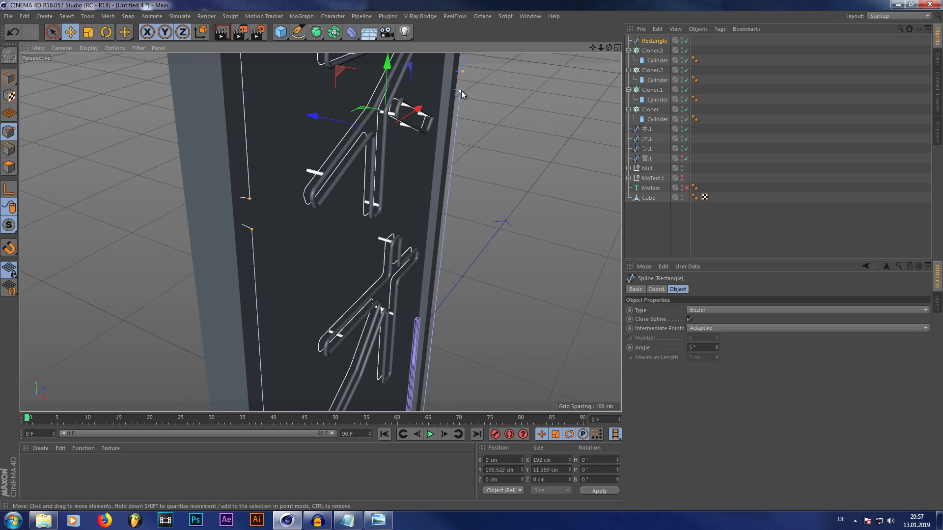
{"action": "right_click", "coordinate": [483, 117]}
{"action": "left_click", "coordinate": [501, 307]}
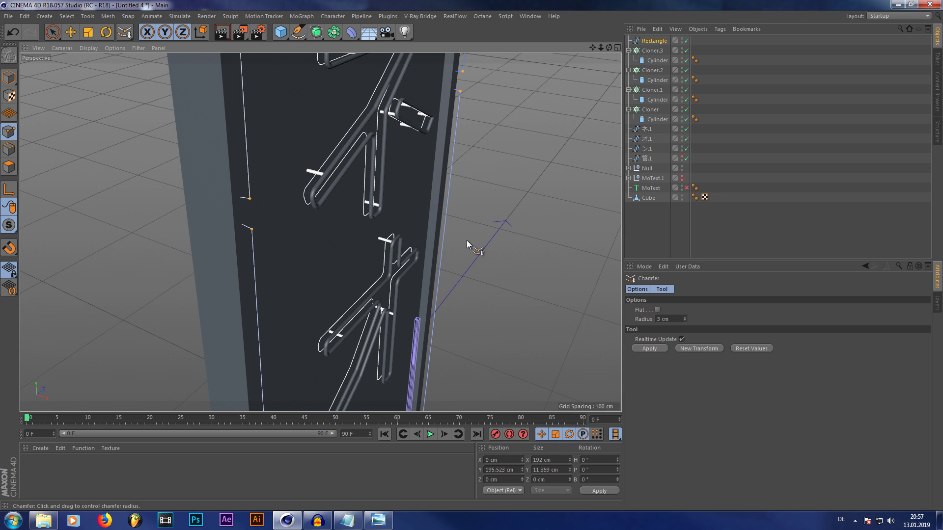
{"action": "left_click", "coordinate": [668, 319]}
{"action": "key", "text": "Return"}
{"action": "left_click", "coordinate": [708, 219]}
Examine the rounded bends of the border spline beside the ネ character from several angles
{"action": "scroll", "coordinate": [454, 266], "scroll_direction": "down", "scroll_amount": 2}
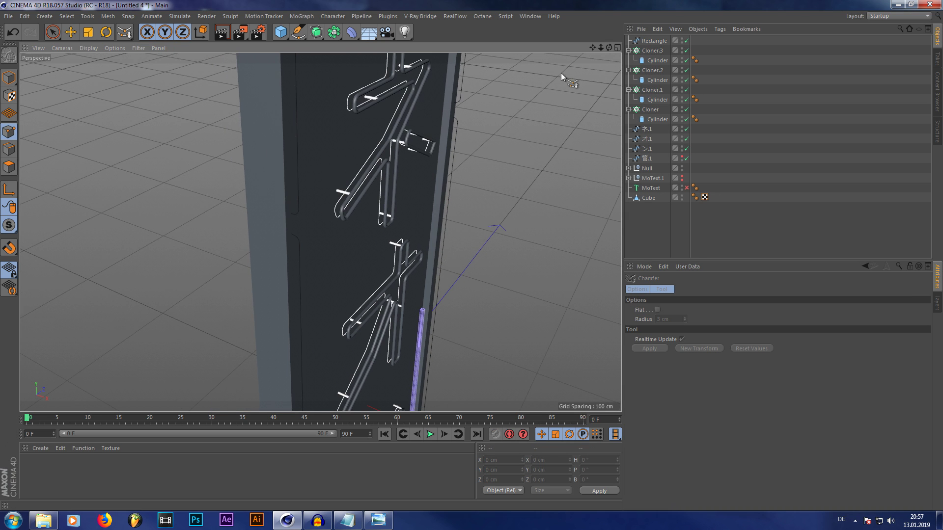
{"action": "left_click_drag", "start_coordinate": [608, 47], "coordinate": [688, 25]}
{"action": "left_click_drag", "start_coordinate": [320, 232], "coordinate": [347, 295]}
{"action": "scroll", "coordinate": [381, 259], "scroll_direction": "down", "scroll_amount": 2}
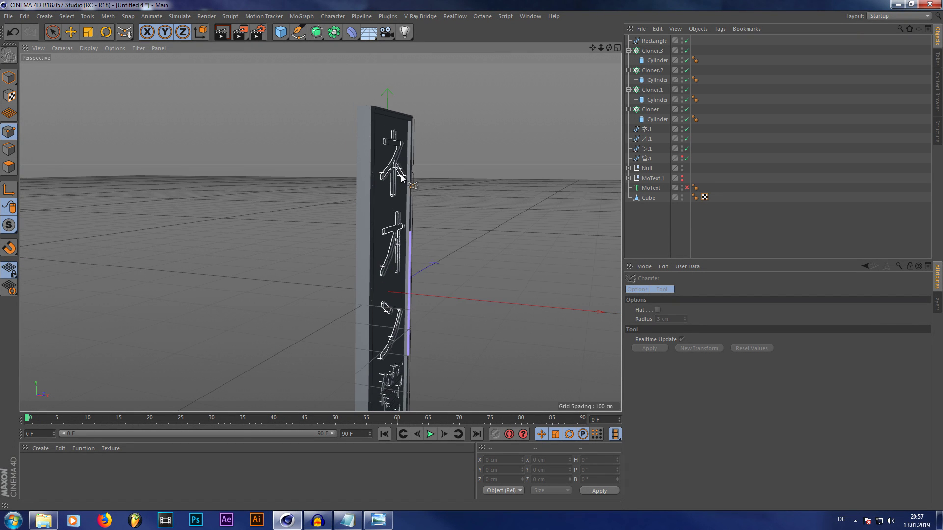
{"action": "scroll", "coordinate": [399, 173], "scroll_direction": "up", "scroll_amount": 8}
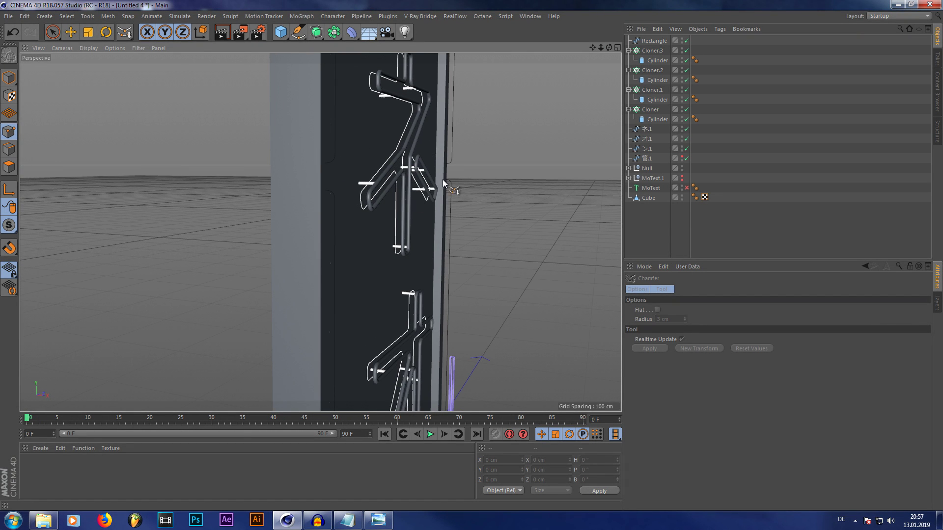
{"action": "scroll", "coordinate": [378, 276], "scroll_direction": "down", "scroll_amount": 2}
{"action": "left_click_drag", "start_coordinate": [378, 276], "coordinate": [352, 172], "text": "alt"}
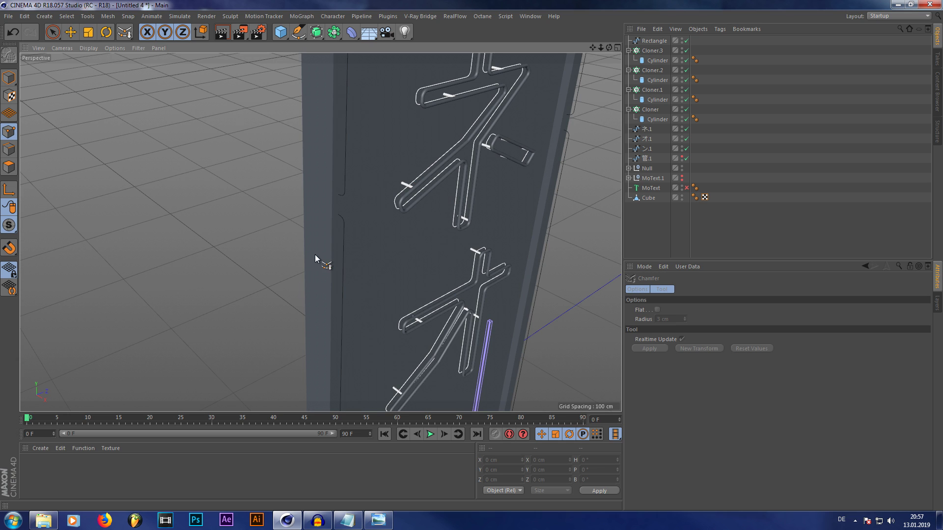
Duplicate the Cylinder.3 tube with its Spline Wrap from the Null group to the top level of the hierarchy
{"action": "scroll", "coordinate": [376, 213], "scroll_direction": "down", "scroll_amount": 1}
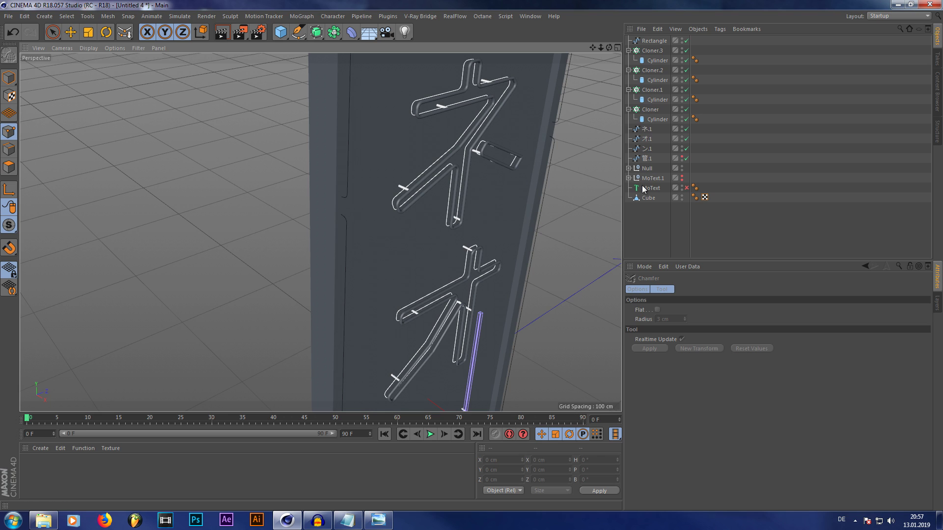
{"action": "left_click", "coordinate": [628, 168]}
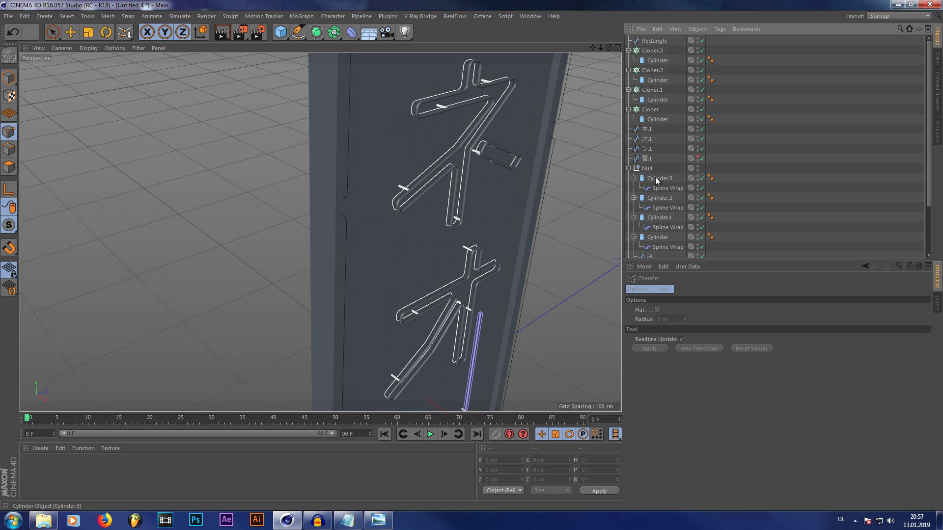
{"action": "left_click", "coordinate": [656, 180]}
{"action": "key", "text": "ctrl+c"}
{"action": "key", "text": "ctrl+v"}
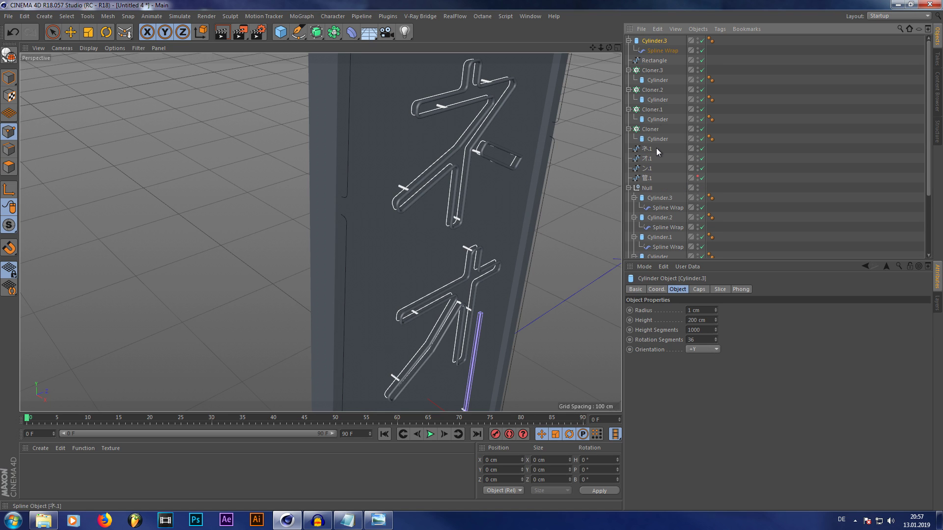
Set the copied Spline Wrap's spline to Rectangle so the duplicated tube follows the sign's border
{"action": "left_click", "coordinate": [653, 51]}
{"action": "left_click_drag", "start_coordinate": [654, 60], "coordinate": [676, 317]}
{"action": "scroll", "coordinate": [362, 159], "scroll_direction": "down", "scroll_amount": 4}
{"action": "left_click_drag", "start_coordinate": [413, 158], "coordinate": [352, 288], "text": "alt"}
{"action": "scroll", "coordinate": [352, 288], "scroll_direction": "up", "scroll_amount": 5}
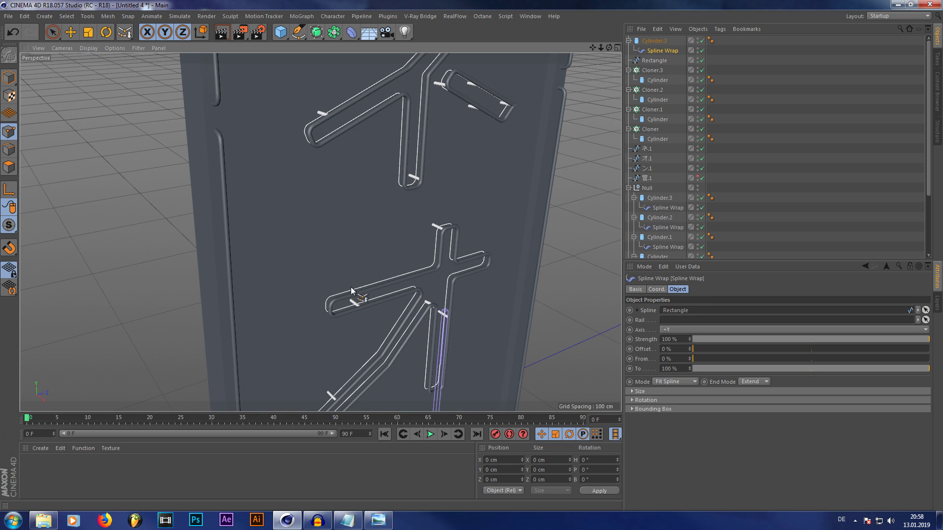
{"action": "scroll", "coordinate": [350, 239], "scroll_direction": "down", "scroll_amount": 5}
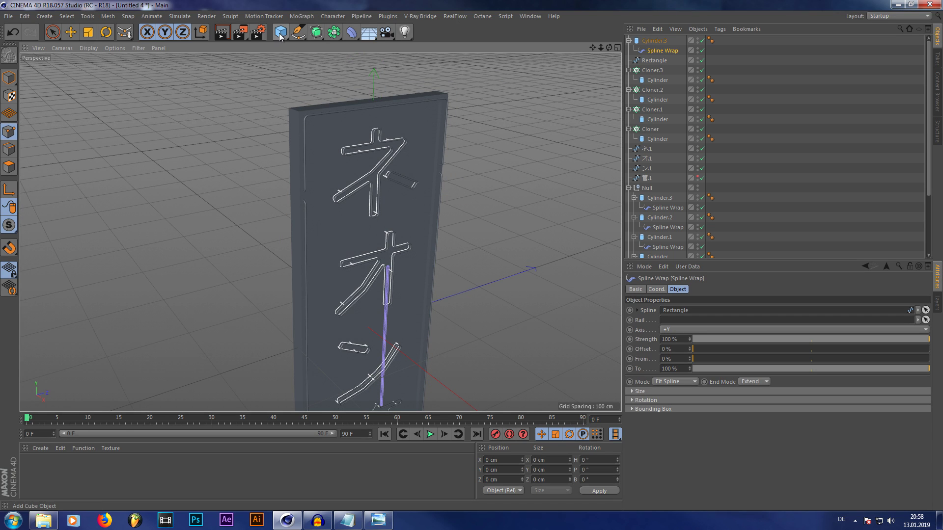
Add a second Rectangle spline along the sign's border, 192 cm wide and 562 cm high, with 3 cm rounding
{"action": "left_click", "coordinate": [299, 32]}
{"action": "left_click", "coordinate": [398, 121]}
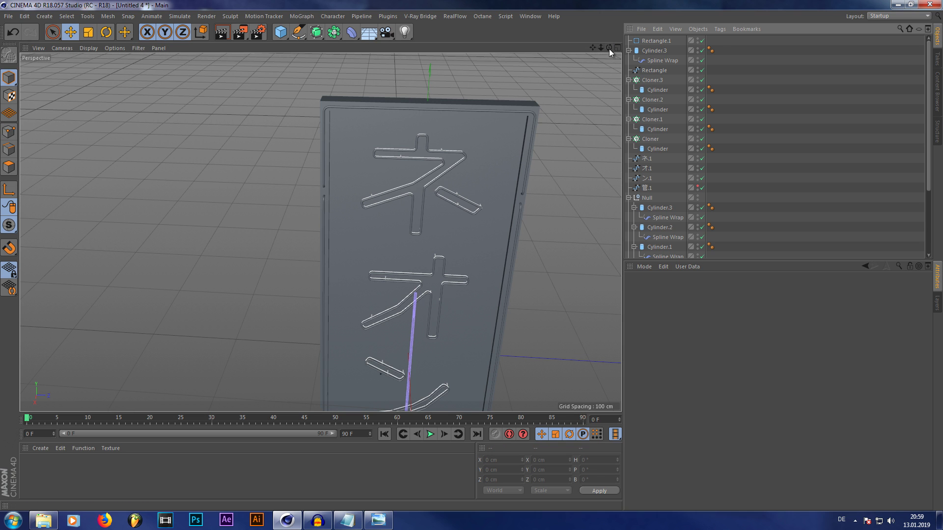
{"action": "left_click_drag", "start_coordinate": [609, 49], "coordinate": [657, 120]}
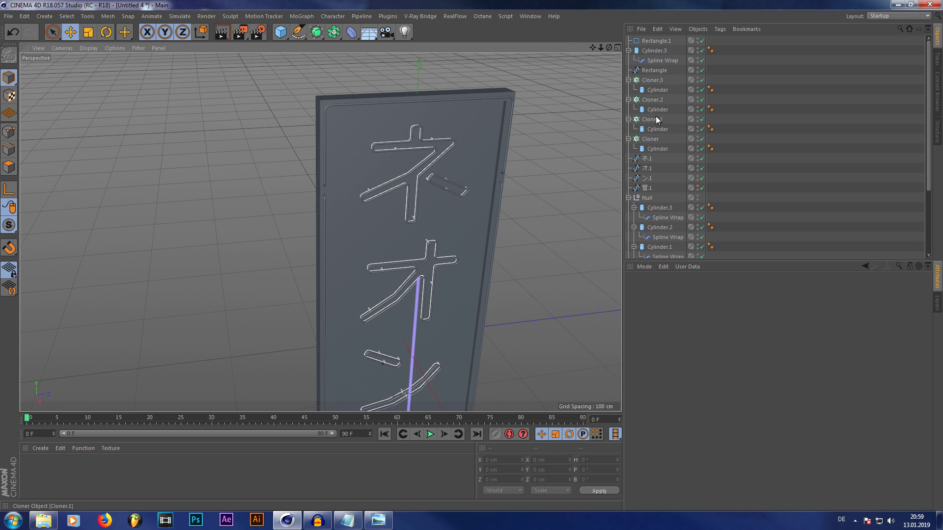
Duplicate Cloner.3 and set the copy's Object to the Rectangle.1 spline
{"action": "left_click", "coordinate": [652, 80]}
{"action": "key", "text": "ctrl+c"}
{"action": "key", "text": "ctrl+v"}
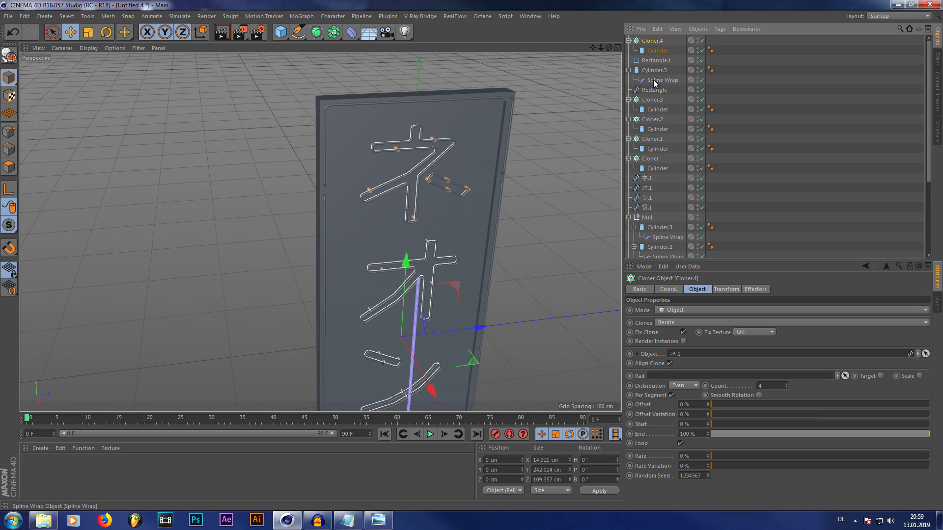
{"action": "scroll", "coordinate": [373, 210], "scroll_direction": "up", "scroll_amount": 5}
{"action": "scroll", "coordinate": [378, 156], "scroll_direction": "down", "scroll_amount": 3}
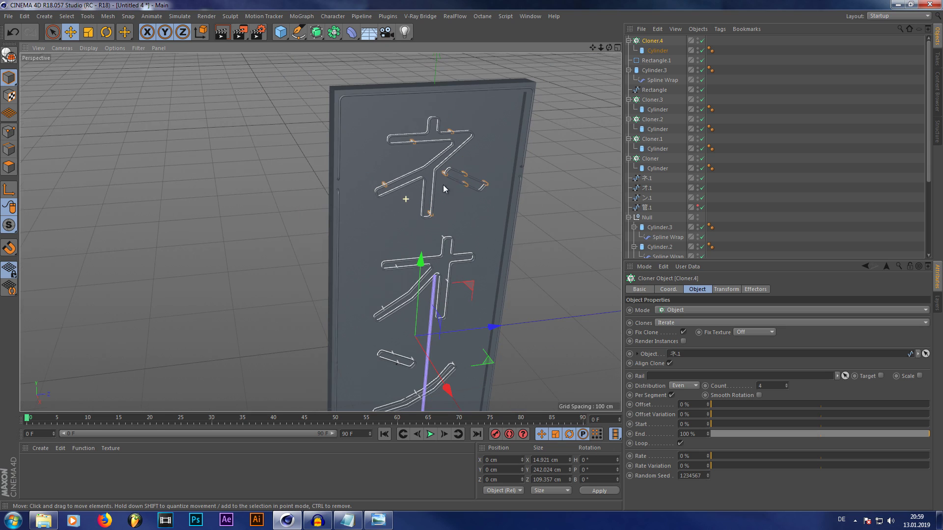
{"action": "left_click", "coordinate": [652, 61]}
{"action": "left_click_drag", "start_coordinate": [677, 314], "coordinate": [684, 354]}
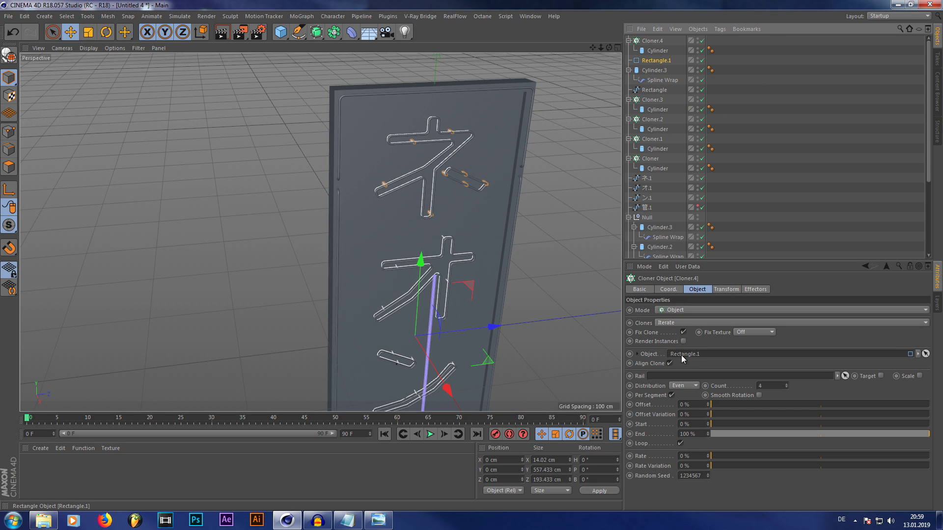
{"action": "scroll", "coordinate": [410, 158], "scroll_direction": "up", "scroll_amount": 2}
In the Right view, convert the Rectangle.1 spline into an editable spline
{"action": "key", "text": "F3"}
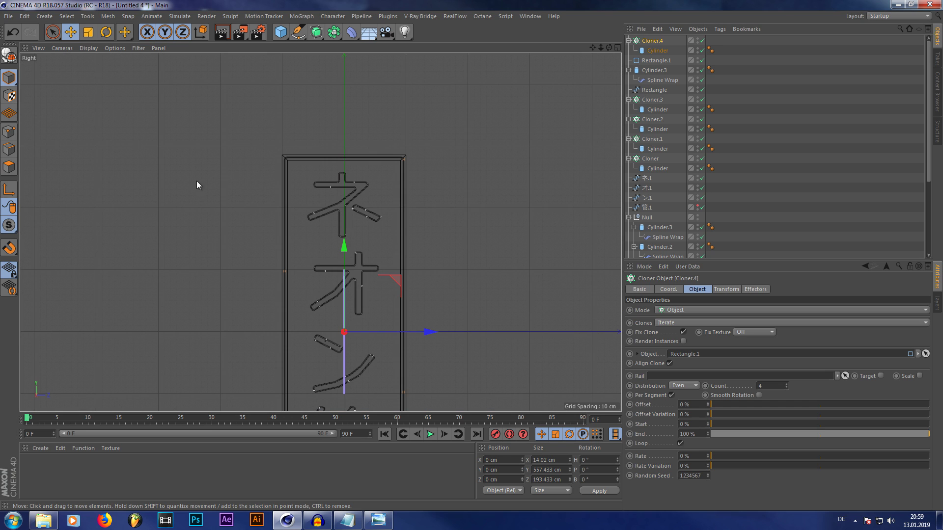
{"action": "left_click", "coordinate": [653, 61]}
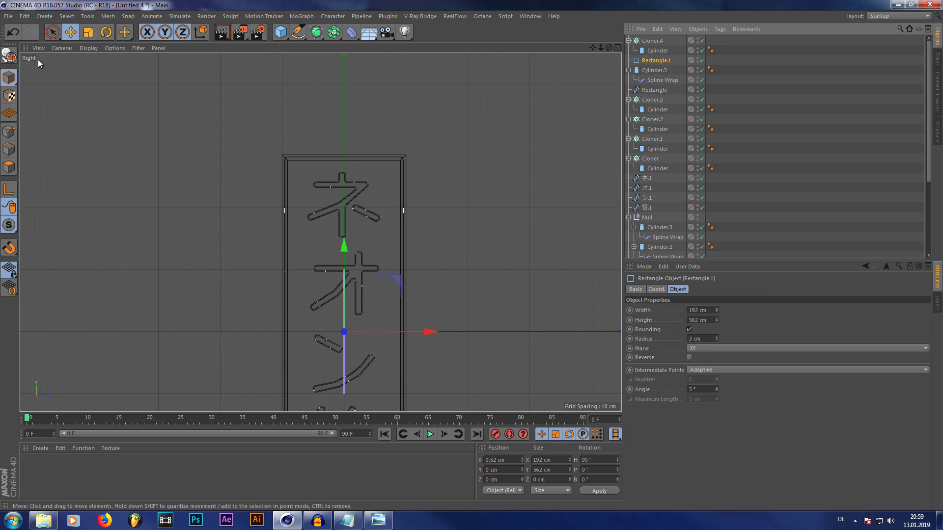
{"action": "left_click", "coordinate": [9, 56]}
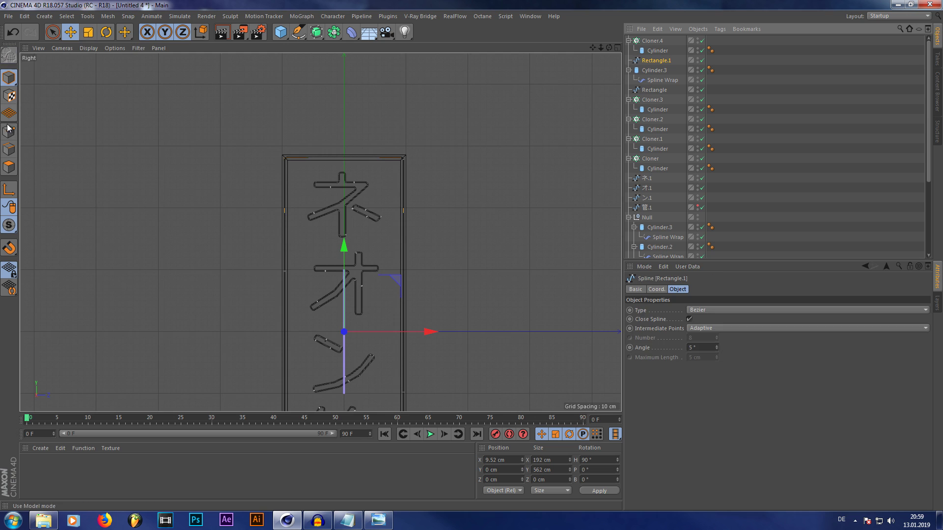
Line Cut the Rectangle.1 spline across both long sides just above and just below the border gap beside the ネ character
{"action": "right_click", "coordinate": [249, 231]}
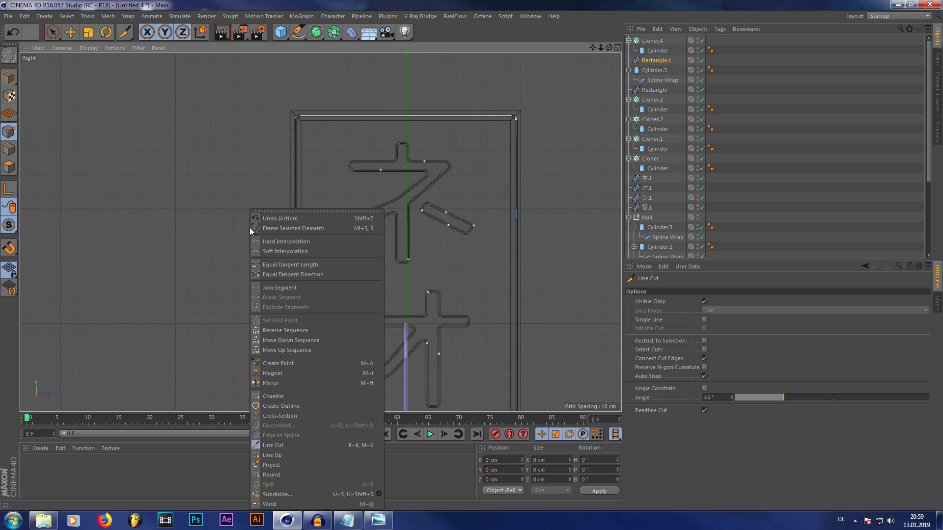
{"action": "left_click", "coordinate": [273, 445]}
{"action": "scroll", "coordinate": [227, 220], "scroll_direction": "down", "scroll_amount": 2}
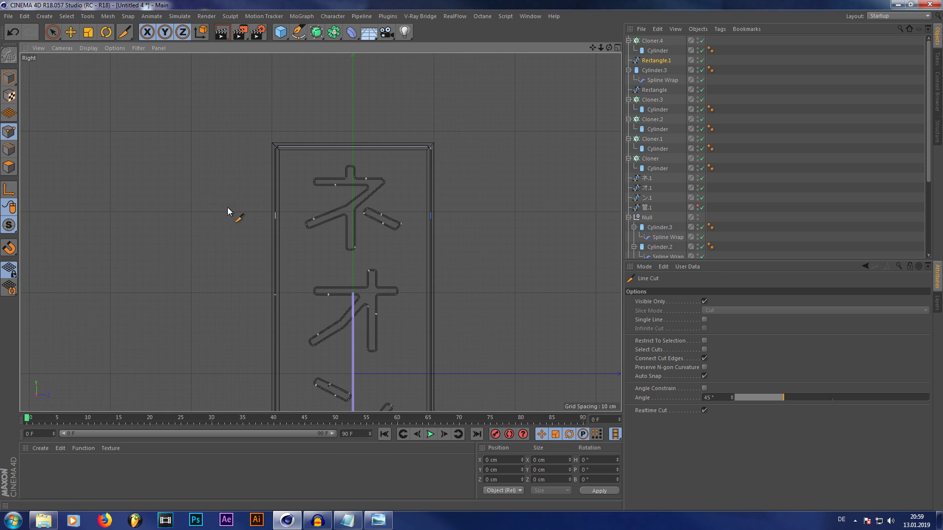
{"action": "left_click", "coordinate": [430, 215]}
{"action": "scroll", "coordinate": [258, 212], "scroll_direction": "up", "scroll_amount": 5}
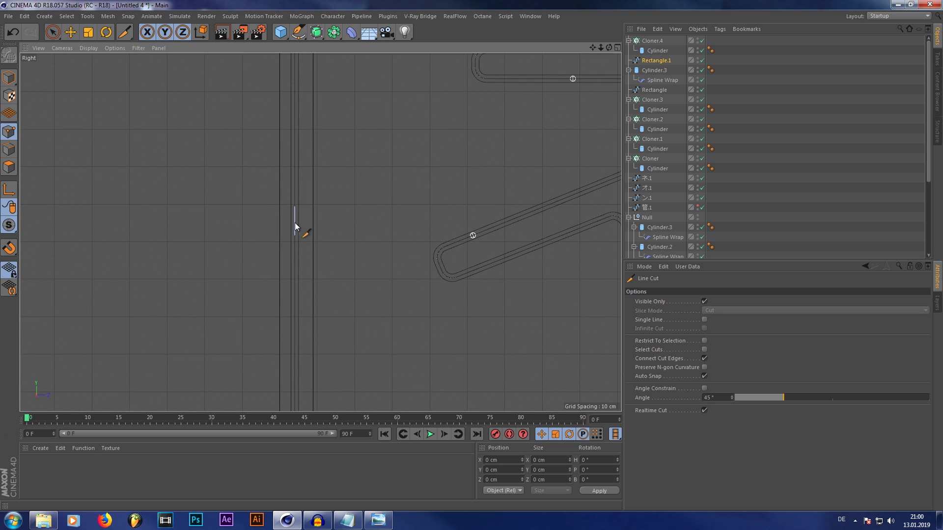
{"action": "left_click", "coordinate": [617, 48]}
{"action": "left_click", "coordinate": [317, 48]}
{"action": "scroll", "coordinate": [344, 152], "scroll_direction": "up", "scroll_amount": 5}
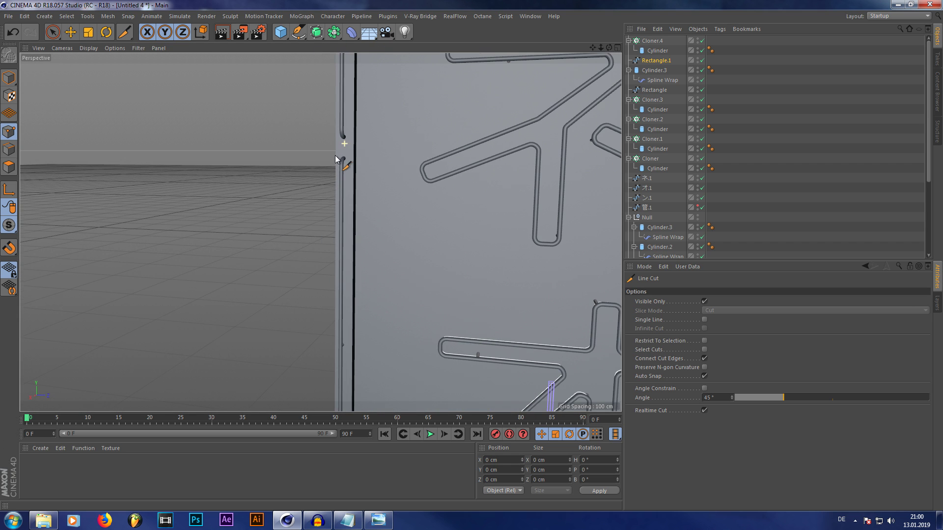
{"action": "scroll", "coordinate": [339, 152], "scroll_direction": "down", "scroll_amount": 5}
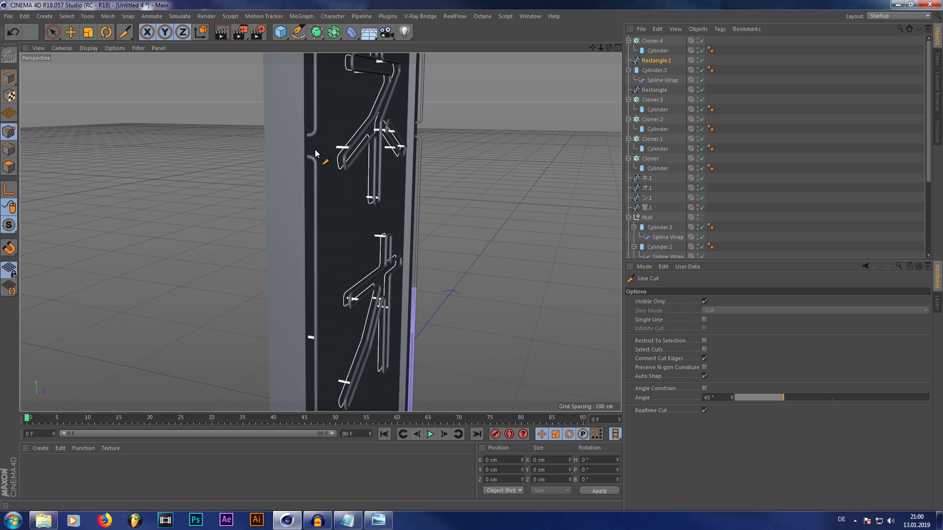
{"action": "left_click", "coordinate": [617, 47]}
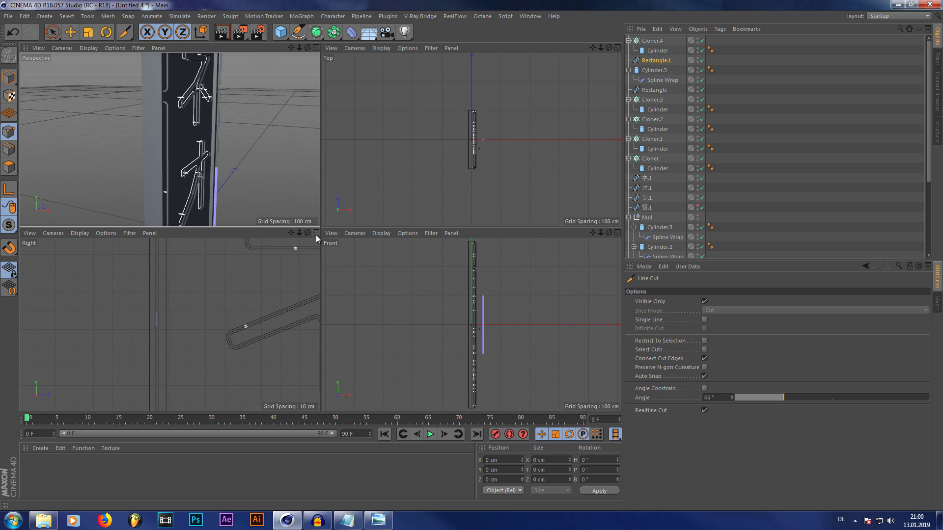
{"action": "left_click", "coordinate": [316, 233]}
{"action": "scroll", "coordinate": [199, 225], "scroll_direction": "down", "scroll_amount": 2}
{"action": "left_click", "coordinate": [203, 201]}
{"action": "left_click", "coordinate": [529, 201]}
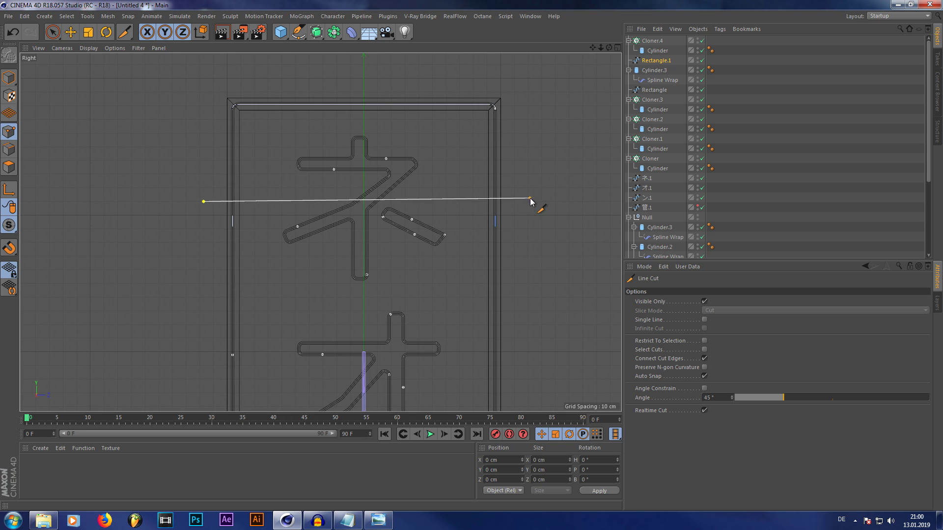
{"action": "left_click", "coordinate": [529, 243]}
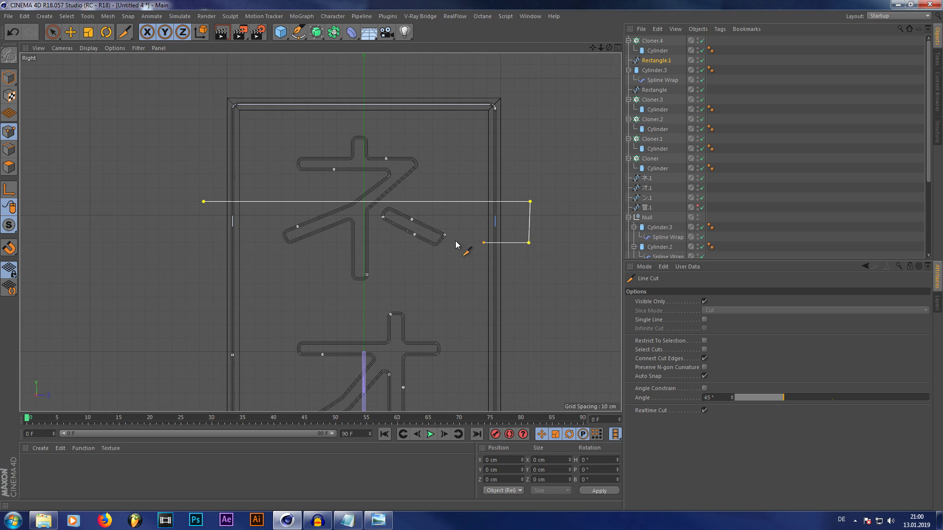
{"action": "left_click", "coordinate": [197, 251]}
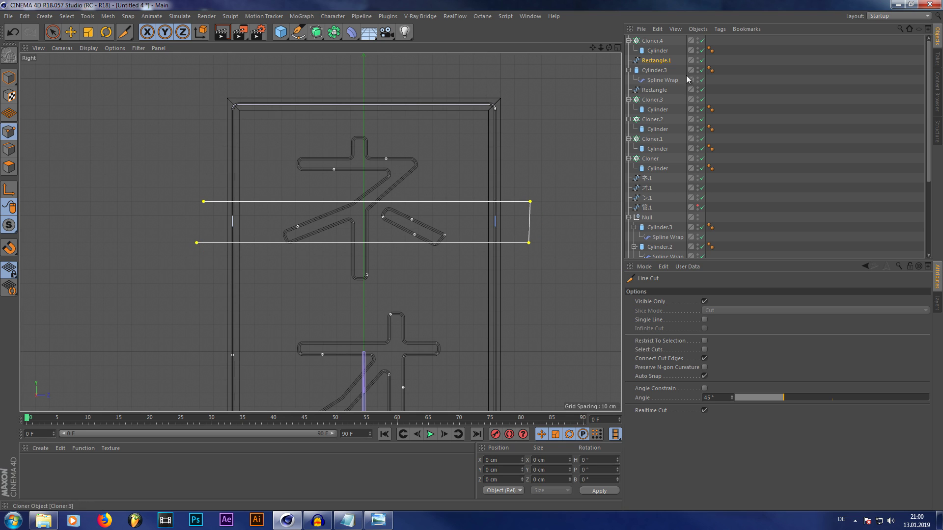
{"action": "left_click", "coordinate": [651, 100]}
{"action": "left_click", "coordinate": [655, 61]}
Set the Distribution of Cloner.4 to Vertex
{"action": "left_click", "coordinate": [617, 48]}
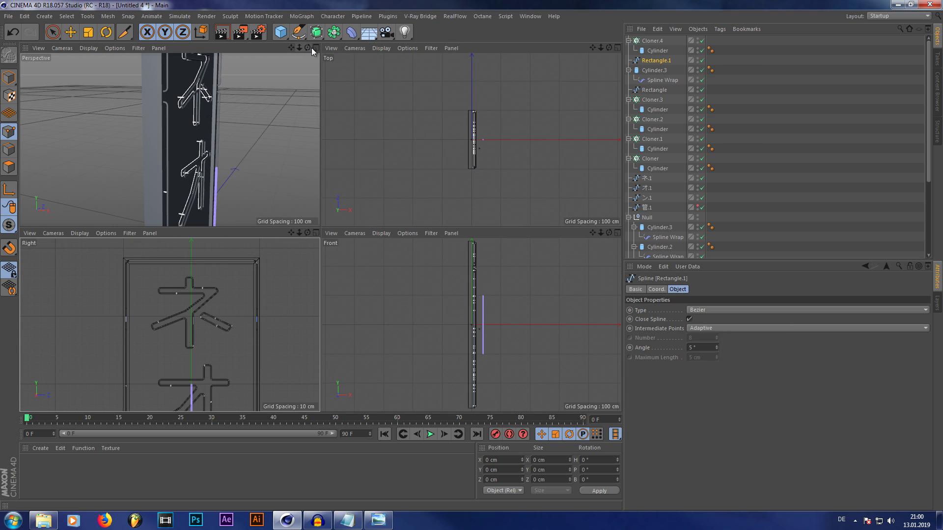
{"action": "left_click", "coordinate": [315, 233]}
{"action": "scroll", "coordinate": [213, 194], "scroll_direction": "up", "scroll_amount": 5}
{"action": "scroll", "coordinate": [199, 253], "scroll_direction": "down", "scroll_amount": 3}
{"action": "scroll", "coordinate": [190, 250], "scroll_direction": "down", "scroll_amount": 1}
{"action": "left_click", "coordinate": [652, 40]}
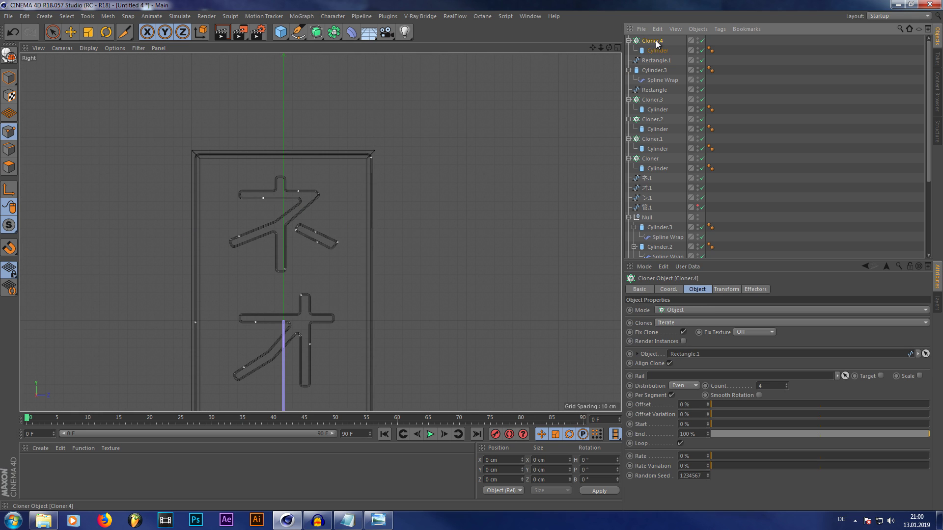
{"action": "left_click", "coordinate": [688, 385]}
{"action": "left_click", "coordinate": [680, 424]}
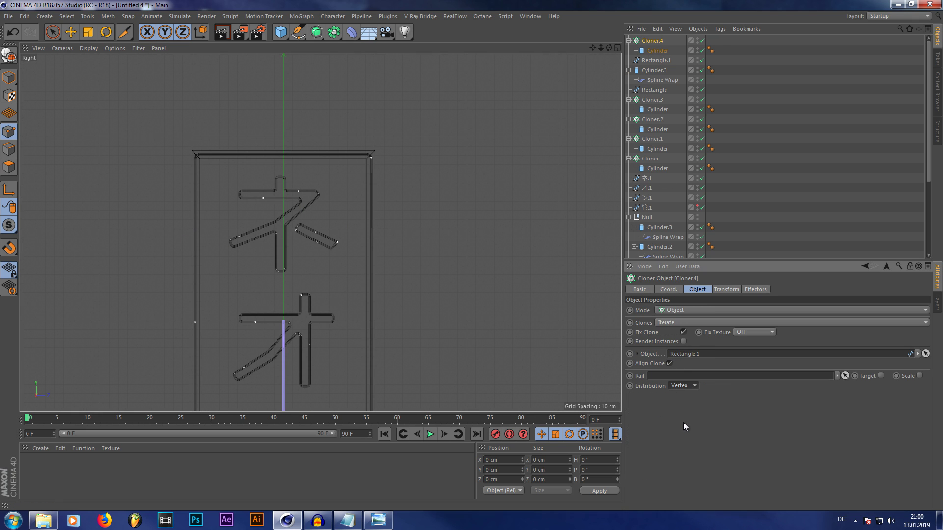
In the Perspective view, examine the border's cloned tube holders around the gaps and corners from several angles
{"action": "left_click", "coordinate": [617, 48]}
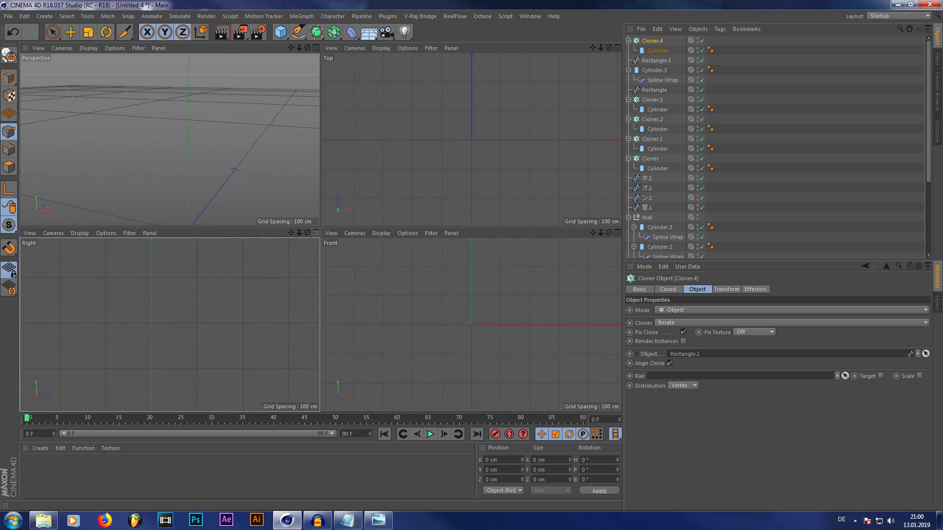
{"action": "left_click", "coordinate": [315, 49]}
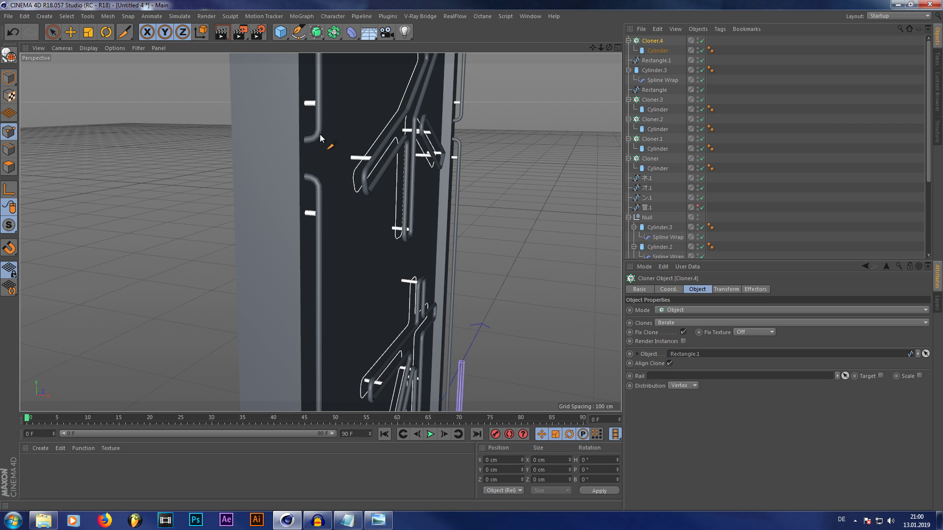
{"action": "scroll", "coordinate": [309, 210], "scroll_direction": "down", "scroll_amount": 5}
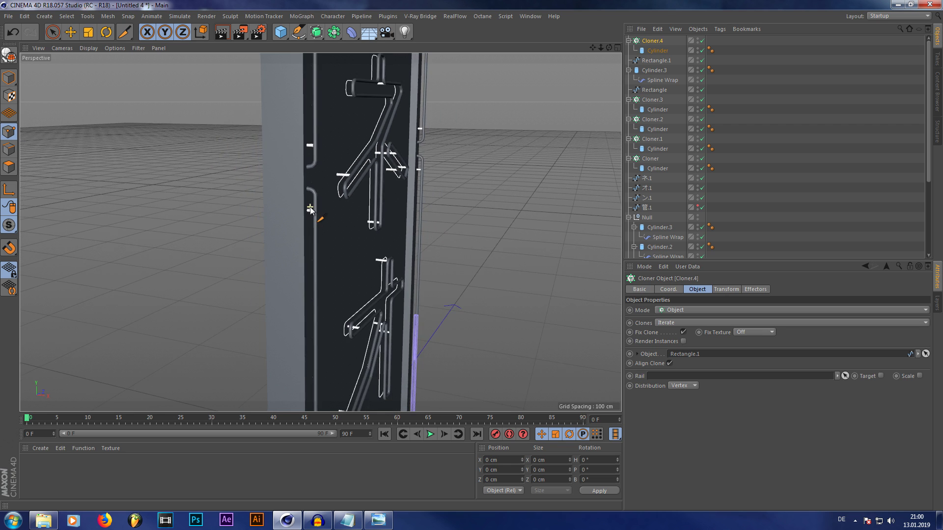
{"action": "left_click_drag", "start_coordinate": [309, 210], "coordinate": [276, 163], "text": "alt"}
{"action": "scroll", "coordinate": [296, 144], "scroll_direction": "up", "scroll_amount": 5}
{"action": "left_click_drag", "start_coordinate": [608, 48], "coordinate": [636, 68]}
{"action": "scroll", "coordinate": [370, 133], "scroll_direction": "down", "scroll_amount": 4}
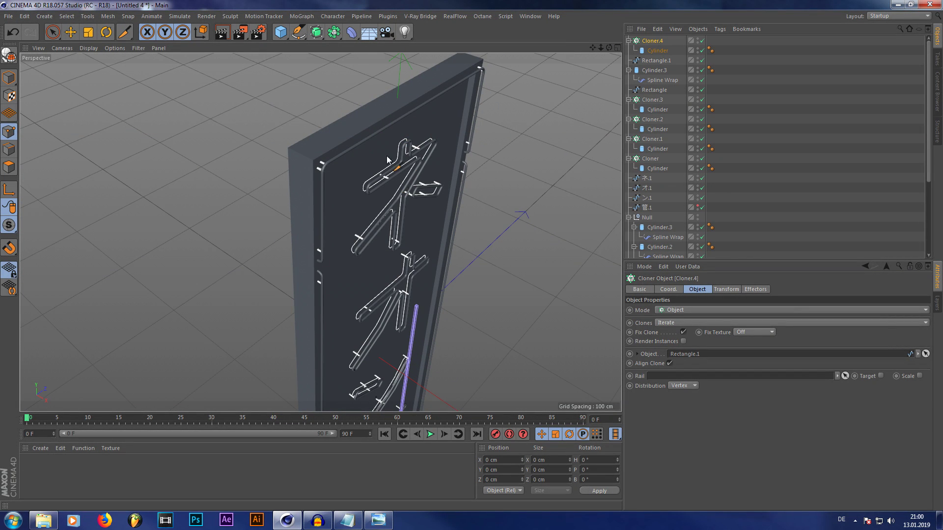
{"action": "scroll", "coordinate": [407, 156], "scroll_direction": "down", "scroll_amount": 3}
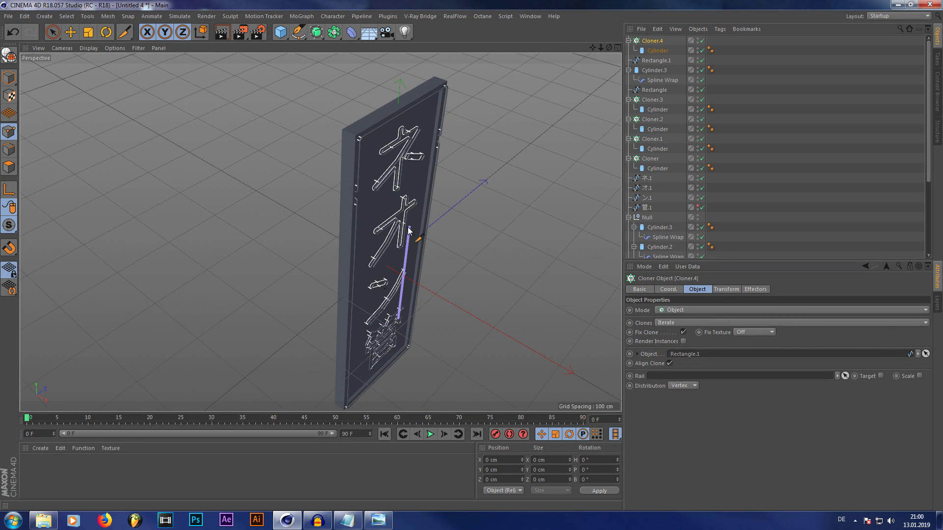
Switch to the reference photo in Windows Photo Viewer and examine the support cables and brackets around the sign
{"action": "key", "text": "alt+Tab"}
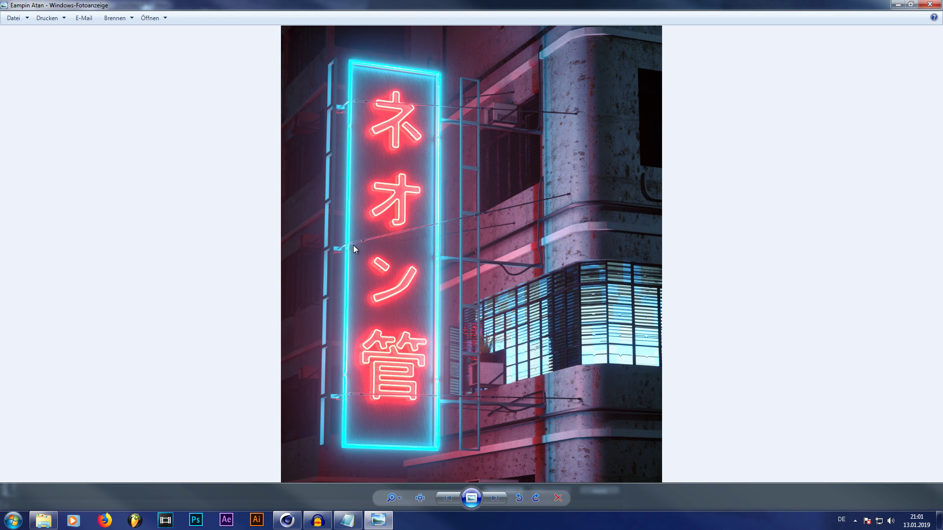
{"action": "scroll", "coordinate": [354, 250], "scroll_direction": "up", "scroll_amount": 3}
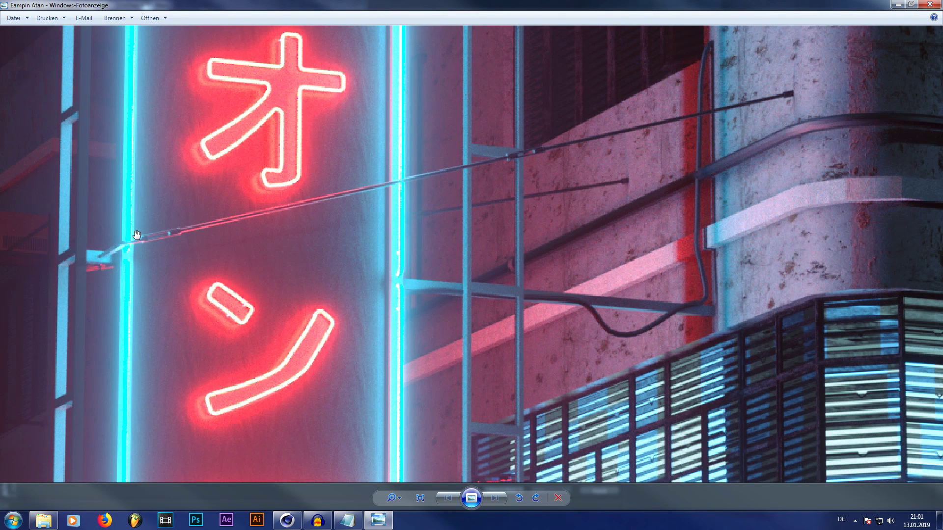
{"action": "scroll", "coordinate": [340, 255], "scroll_direction": "down", "scroll_amount": 3}
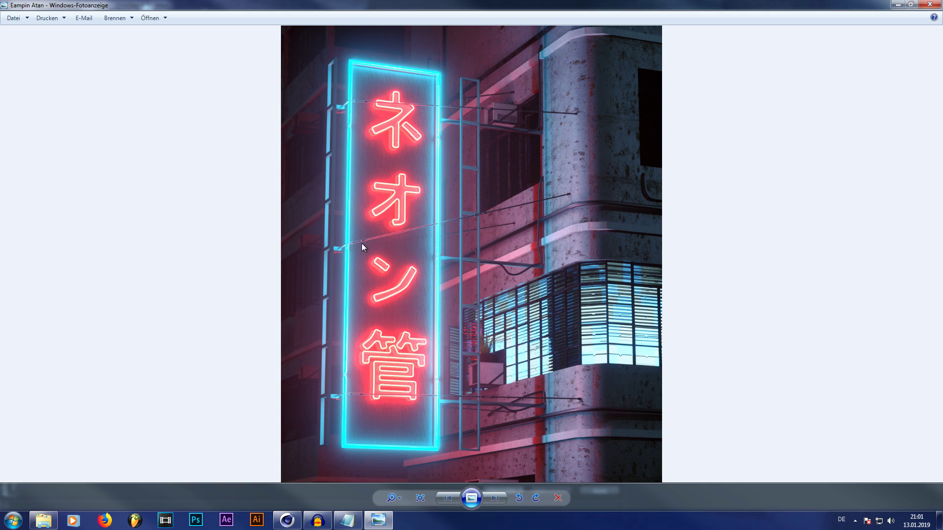
{"action": "scroll", "coordinate": [366, 252], "scroll_direction": "up", "scroll_amount": 3}
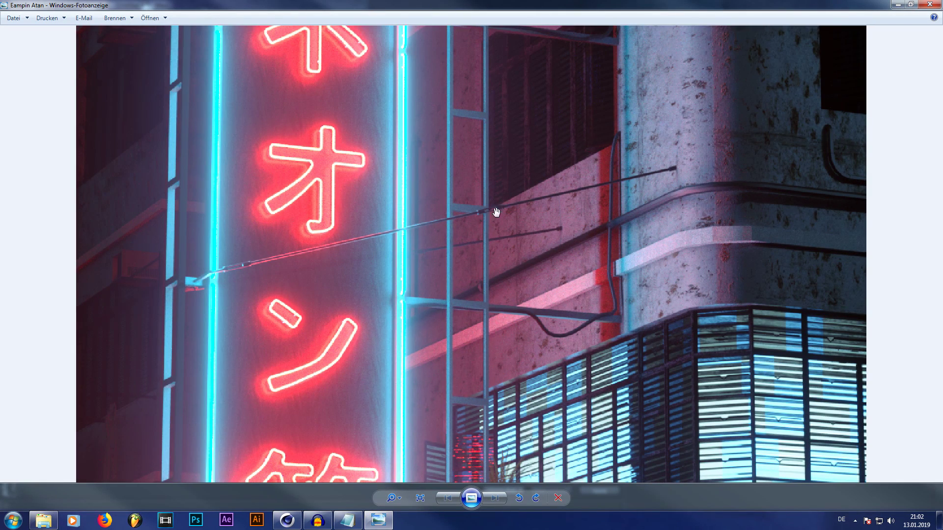
{"action": "scroll", "coordinate": [586, 212], "scroll_direction": "down", "scroll_amount": 2}
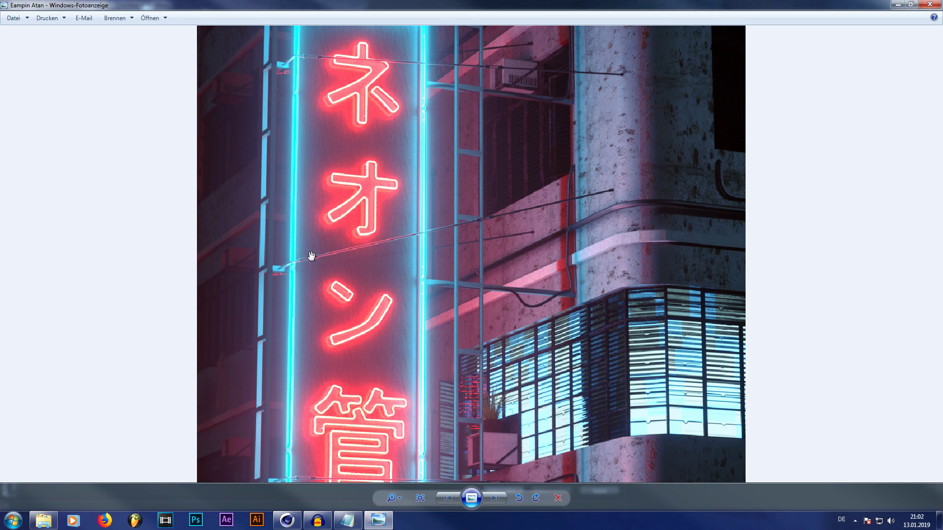
Switch back to Cinema 4D and add a Tube primitive to the scene
{"action": "left_click", "coordinate": [897, 4]}
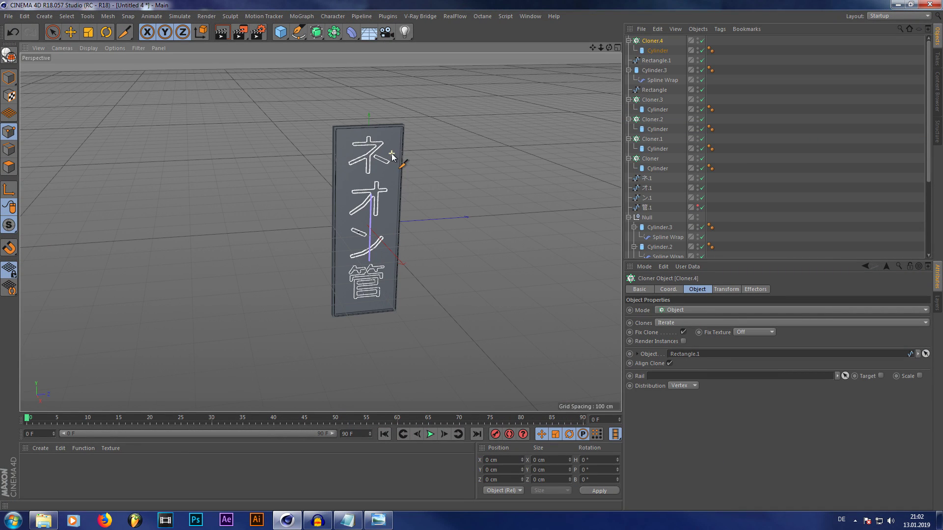
{"action": "left_click_drag", "start_coordinate": [280, 32], "coordinate": [475, 65]}
{"action": "left_click", "coordinate": [71, 33]}
Group all the sign objects except the new tube into one null and hide that null
{"action": "left_click", "coordinate": [649, 51]}
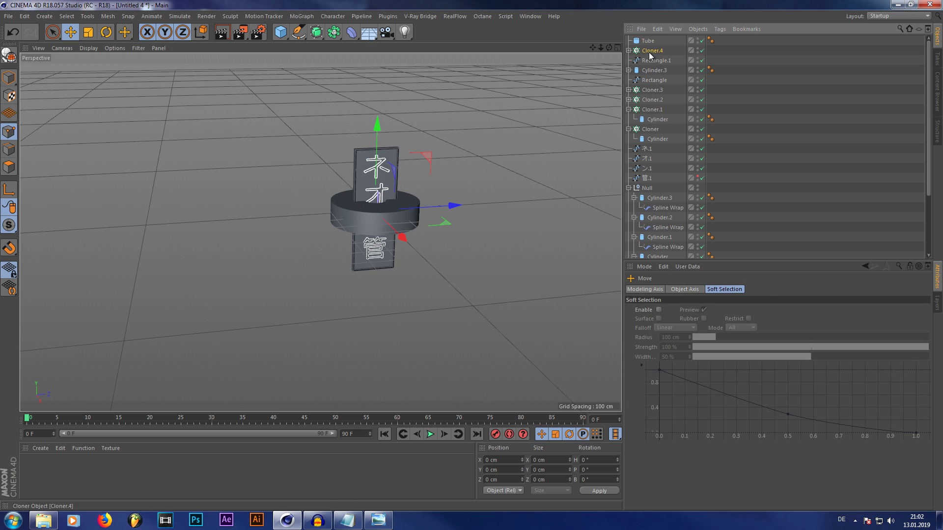
{"action": "scroll", "coordinate": [644, 109], "scroll_direction": "down", "scroll_amount": 3}
{"action": "left_click", "coordinate": [652, 253], "text": "shift"}
{"action": "key", "text": "alt+g"}
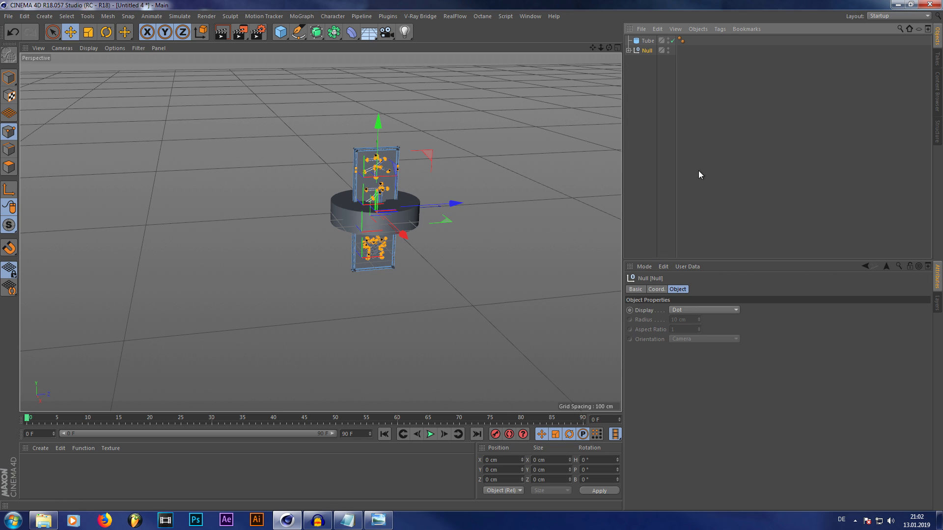
{"action": "left_click", "coordinate": [646, 86]}
{"action": "left_click", "coordinate": [668, 49]}
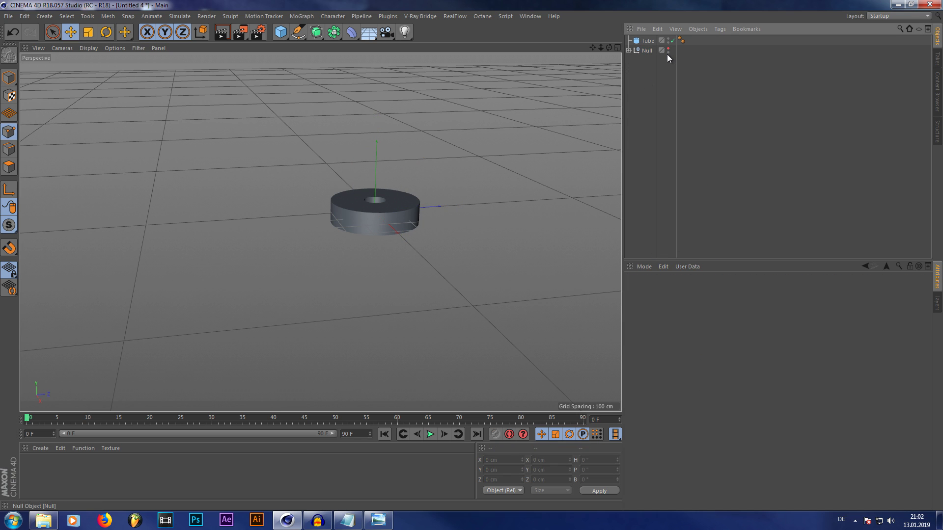
In Model mode, widen the tube's hole to an inner radius of about 112 cm
{"action": "left_click", "coordinate": [647, 42]}
{"action": "scroll", "coordinate": [362, 204], "scroll_direction": "up", "scroll_amount": 8}
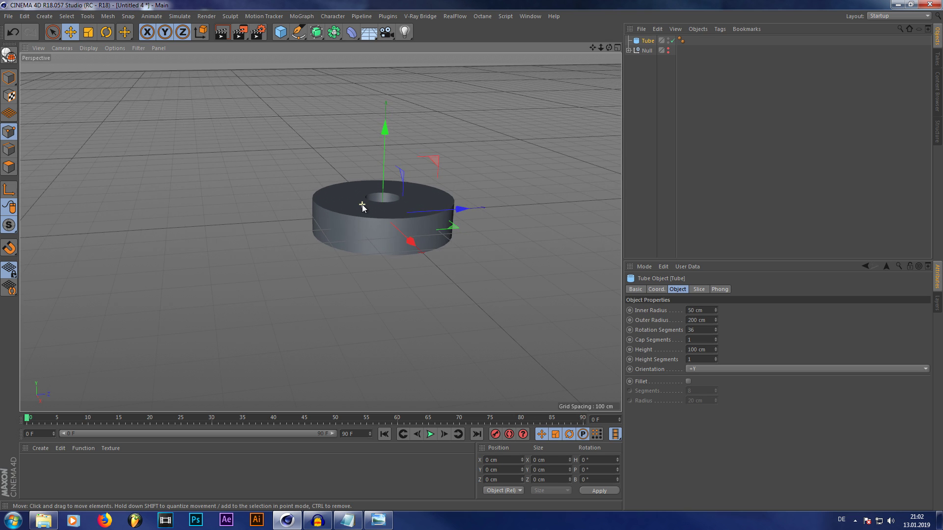
{"action": "scroll", "coordinate": [432, 148], "scroll_direction": "down", "scroll_amount": 3}
{"action": "scroll", "coordinate": [432, 150], "scroll_direction": "up", "scroll_amount": 3}
{"action": "left_click", "coordinate": [9, 78]}
{"action": "left_click_drag", "start_coordinate": [397, 226], "coordinate": [411, 240]}
{"action": "scroll", "coordinate": [411, 190], "scroll_direction": "down", "scroll_amount": 3}
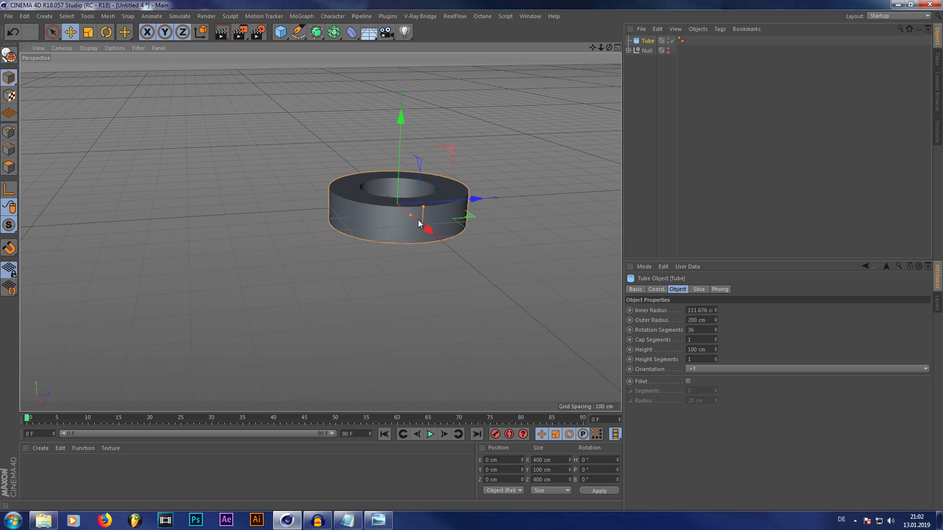
Lower the tube to a Y position of -600 cm
{"action": "left_click_drag", "start_coordinate": [397, 119], "coordinate": [395, 327]}
{"action": "left_click_drag", "start_coordinate": [517, 470], "coordinate": [431, 470]}
{"action": "type", "text": "-600"}
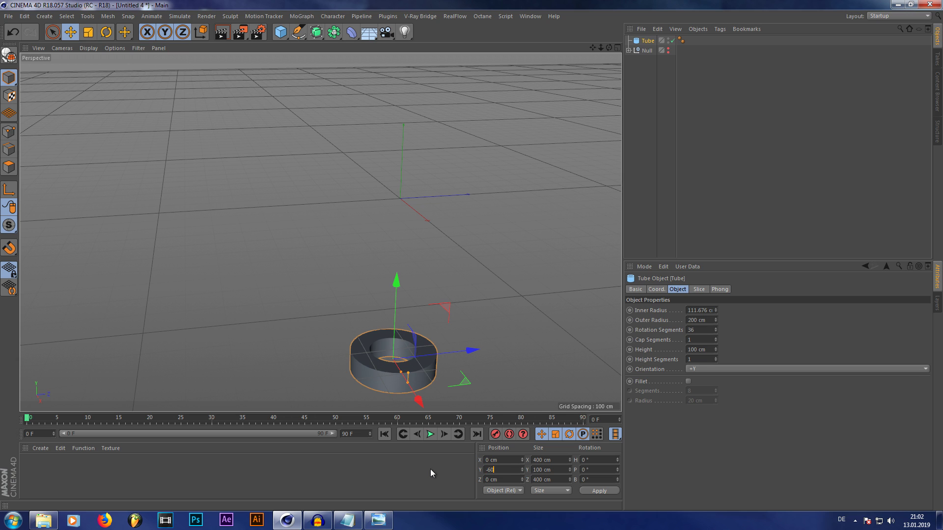
{"action": "key", "text": "Return"}
{"action": "scroll", "coordinate": [335, 266], "scroll_direction": "down", "scroll_amount": 3}
Duplicate the tube and set the copy's Y position to 600 cm
{"action": "key", "text": "ctrl+c"}
{"action": "key", "text": "ctrl+v"}
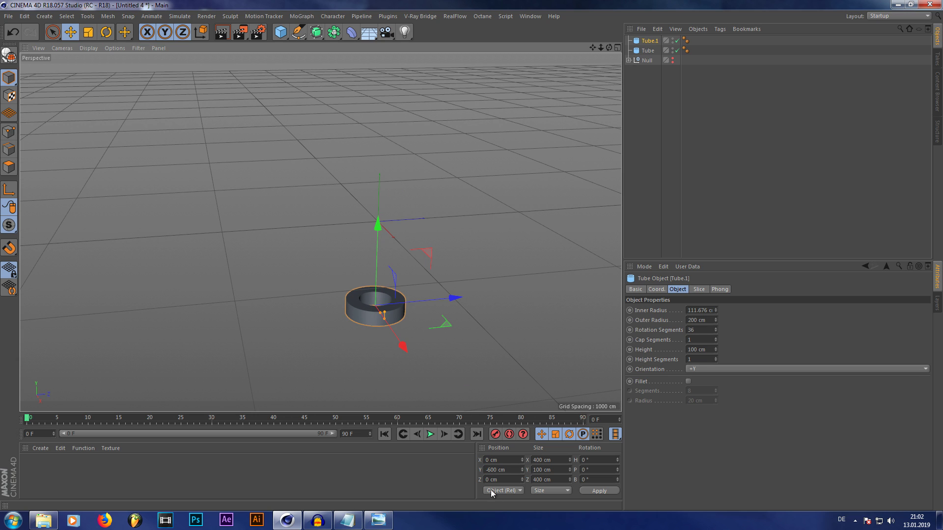
{"action": "left_click_drag", "start_coordinate": [489, 471], "coordinate": [453, 470]}
{"action": "key", "text": "BackSpace"}
{"action": "key", "text": "Return"}
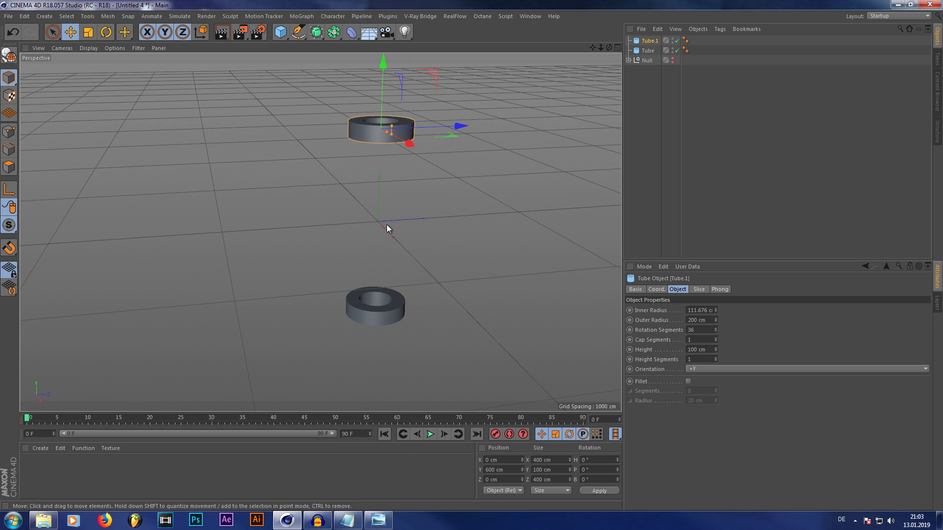
Add a 34 cm radius cylinder about 1286 cm high connecting the two tubes, offset to X about 149 cm
{"action": "scroll", "coordinate": [386, 227], "scroll_direction": "down", "scroll_amount": 3}
{"action": "scroll", "coordinate": [372, 142], "scroll_direction": "up", "scroll_amount": 1}
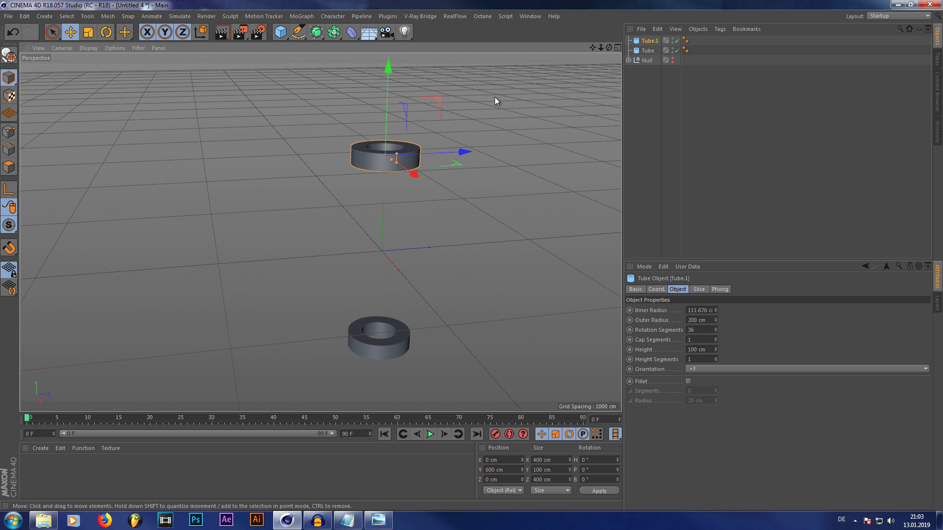
{"action": "left_click_drag", "start_coordinate": [609, 48], "coordinate": [570, 47]}
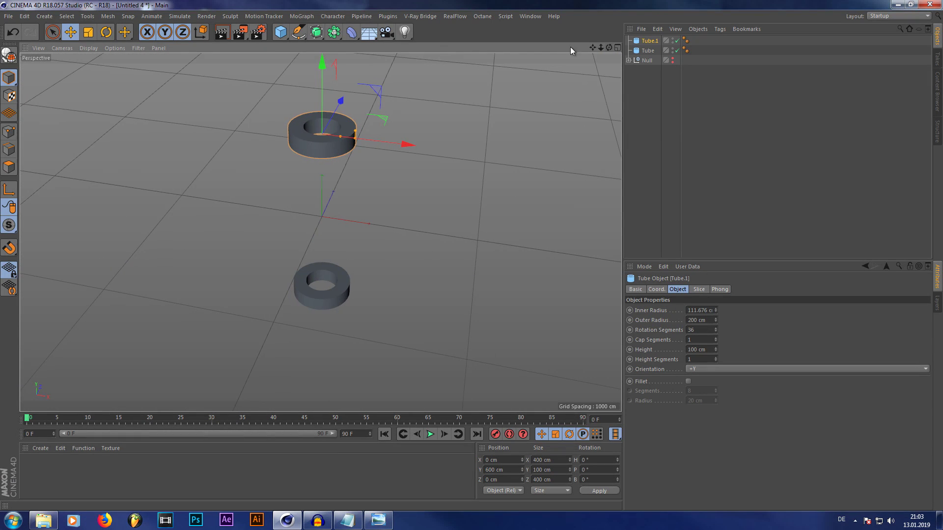
{"action": "left_click", "coordinate": [281, 32]}
{"action": "left_click", "coordinate": [480, 42]}
{"action": "left_click_drag", "start_coordinate": [322, 204], "coordinate": [322, 128]}
{"action": "left_click_drag", "start_coordinate": [365, 236], "coordinate": [395, 227]}
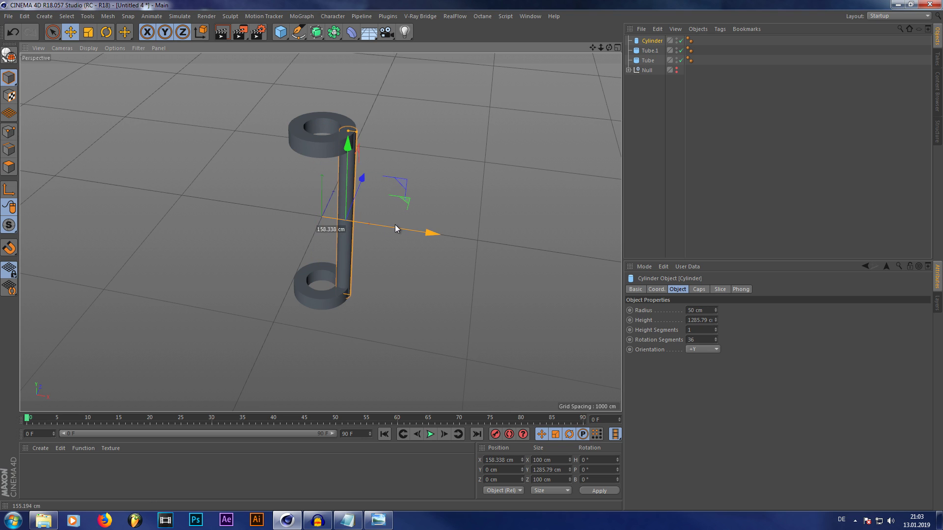
{"action": "left_click_drag", "start_coordinate": [715, 310], "coordinate": [716, 322]}
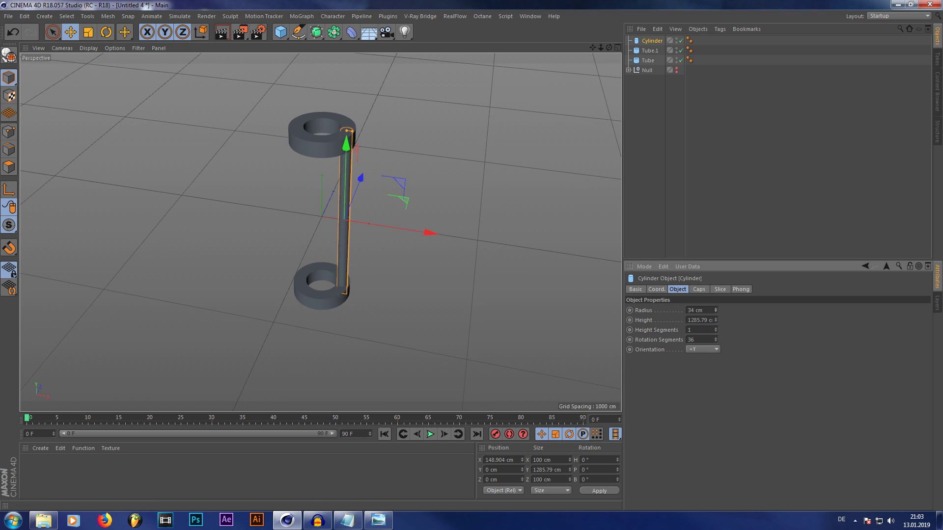
Duplicate the connecting cylinder and mirror the copy's X position to -148.904 cm
{"action": "left_click_drag", "start_coordinate": [472, 232], "coordinate": [382, 228], "text": "ctrl"}
{"action": "key", "text": "ctrl+z"}
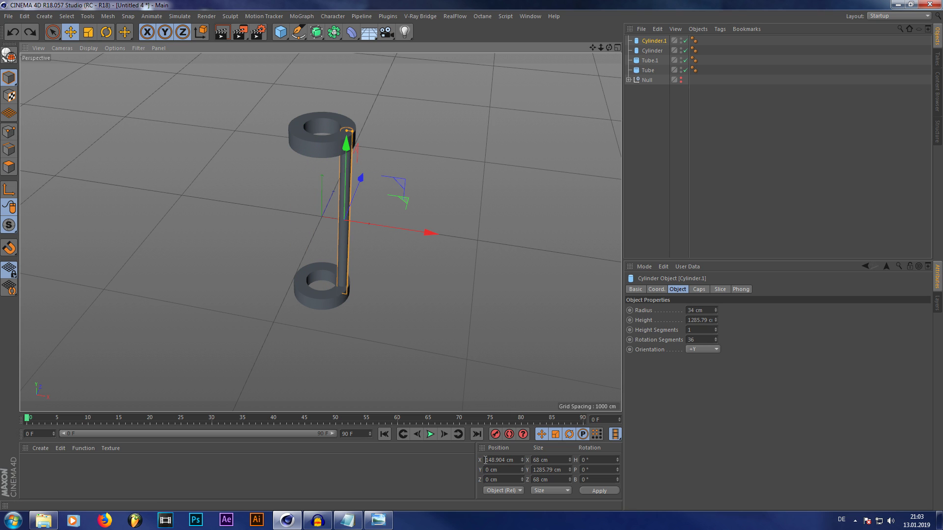
{"action": "left_click", "coordinate": [485, 460]}
{"action": "type", "text": "-"}
{"action": "key", "text": "Return"}
Reduce the inner radius of both tubes to about 82 cm
{"action": "left_click_drag", "start_coordinate": [610, 48], "coordinate": [586, 25]}
{"action": "left_click_drag", "start_coordinate": [320, 232], "coordinate": [249, 216], "text": "alt"}
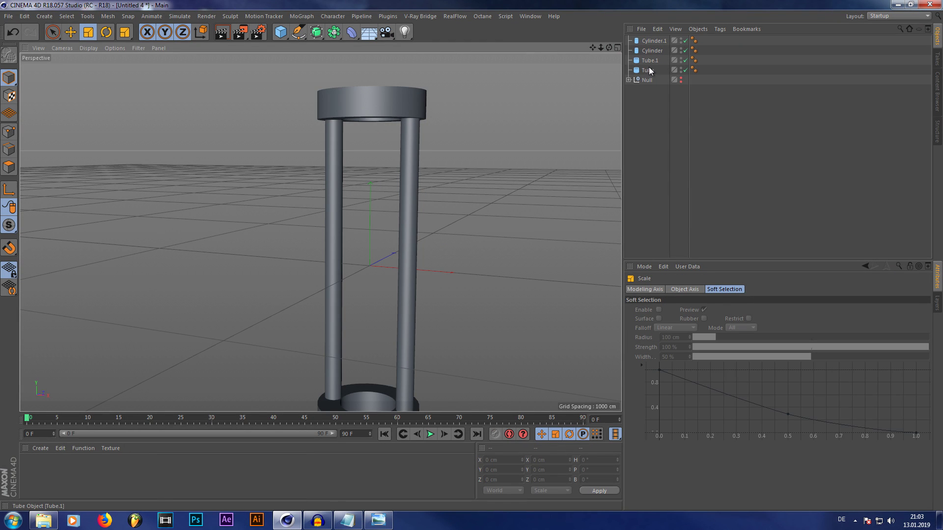
{"action": "left_click", "coordinate": [649, 70]}
{"action": "left_click", "coordinate": [650, 60], "text": "ctrl"}
{"action": "left_click_drag", "start_coordinate": [715, 310], "coordinate": [715, 322]}
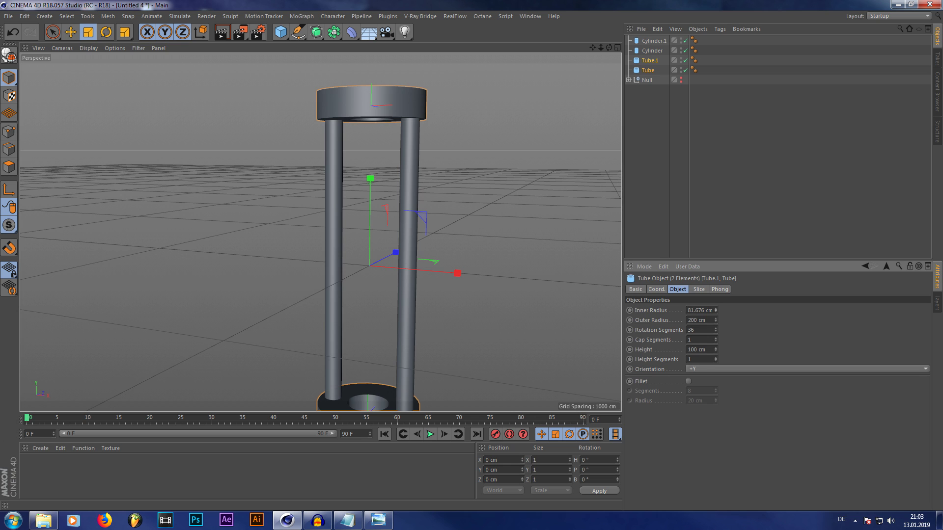
Thicken both connecting cylinders to a radius of 46 cm
{"action": "left_click", "coordinate": [651, 51]}
{"action": "left_click", "coordinate": [654, 41], "text": "ctrl"}
{"action": "left_click_drag", "start_coordinate": [320, 232], "coordinate": [320, 231], "text": "alt"}
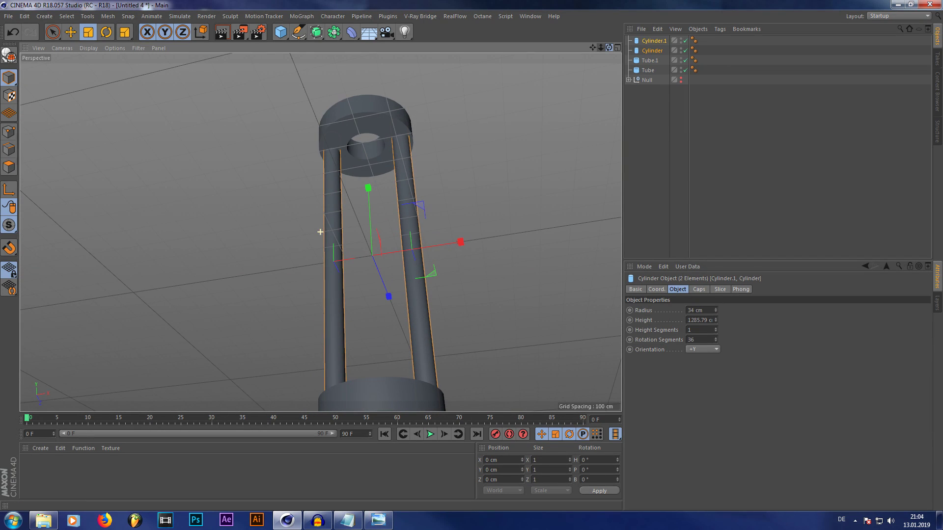
{"action": "left_click_drag", "start_coordinate": [715, 312], "coordinate": [716, 305]}
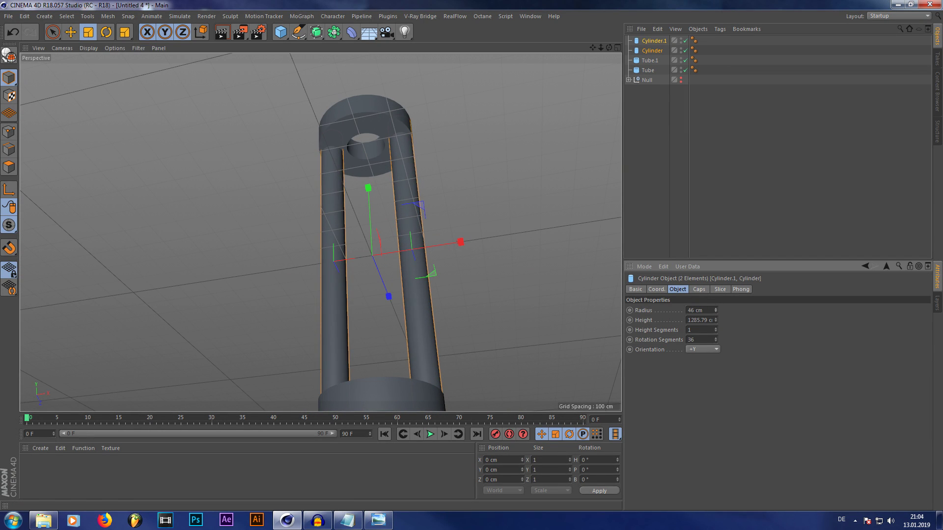
{"action": "left_click", "coordinate": [647, 163]}
Check the support cable fittings in the Windows Photo Viewer reference photo and return to Cinema 4D
{"action": "mouse_move", "coordinate": [608, 48]}
{"action": "left_mouse_down"}
{"action": "mouse_move", "coordinate": [320, 232]}
{"action": "mouse_move", "coordinate": [608, 47]}
{"action": "left_mouse_up"}
{"action": "scroll", "coordinate": [388, 125], "scroll_direction": "down", "scroll_amount": 10}
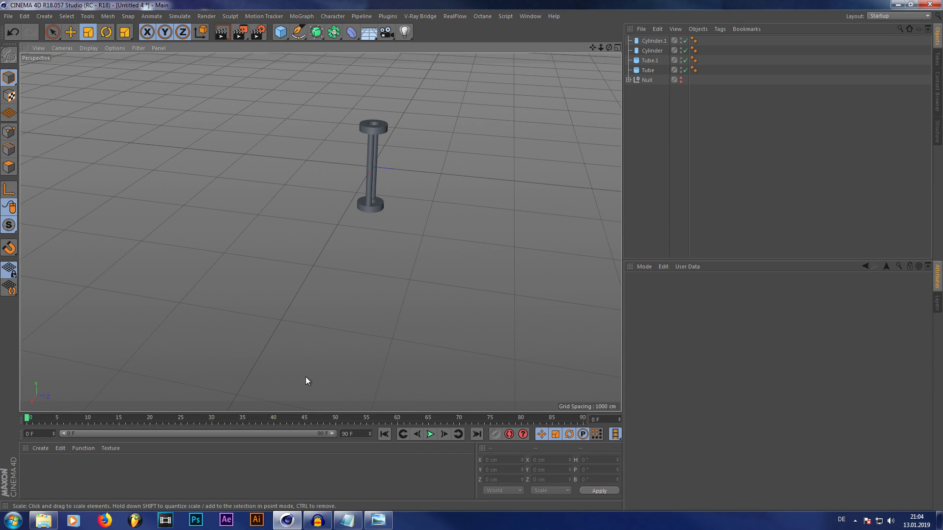
{"action": "left_click", "coordinate": [372, 526]}
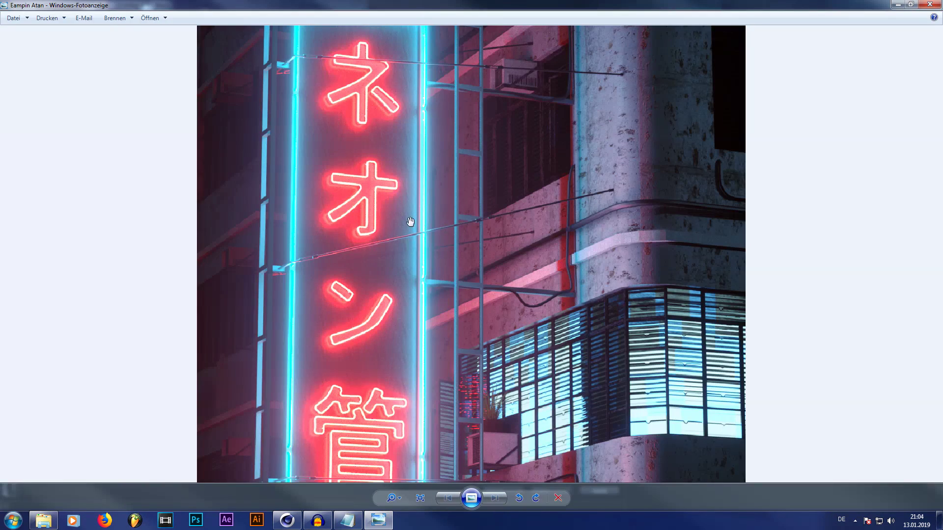
{"action": "left_click", "coordinate": [898, 5]}
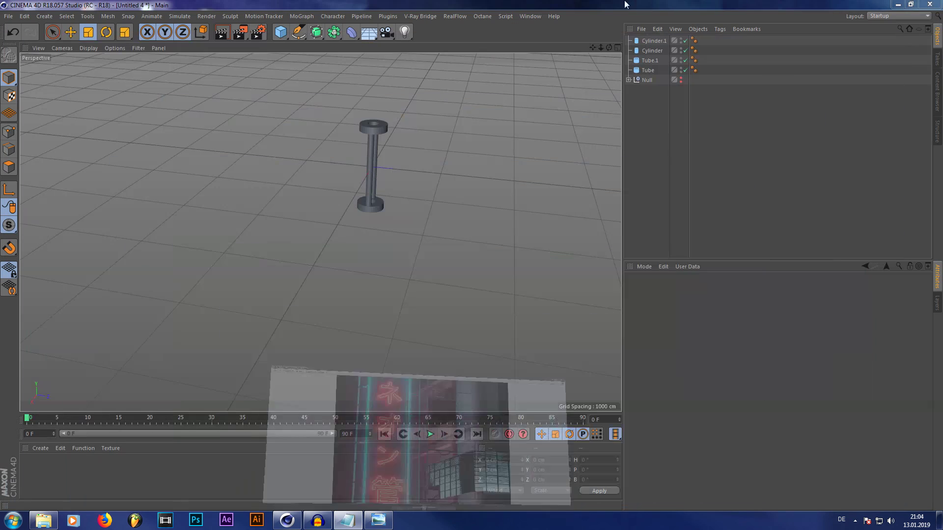
Group both cylinders and both tubes into a null and rotate it to a pitch of -90° so it lies horizontally
{"action": "left_click_drag", "start_coordinate": [608, 49], "coordinate": [597, 51]}
{"action": "scroll", "coordinate": [367, 133], "scroll_direction": "down", "scroll_amount": 3}
{"action": "scroll", "coordinate": [366, 134], "scroll_direction": "up", "scroll_amount": 2}
{"action": "left_click", "coordinate": [652, 71]}
{"action": "left_click", "coordinate": [653, 42], "text": "shift"}
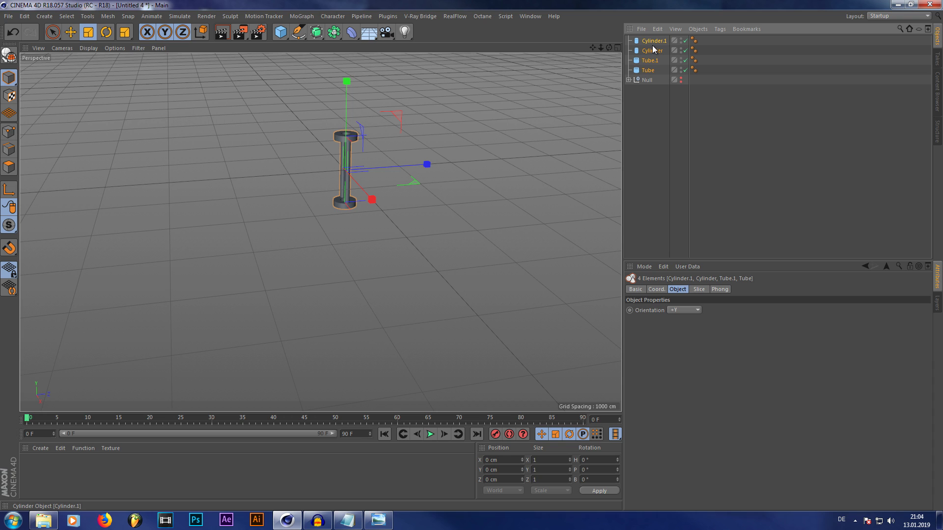
{"action": "key", "text": "alt+g"}
{"action": "key", "text": "r"}
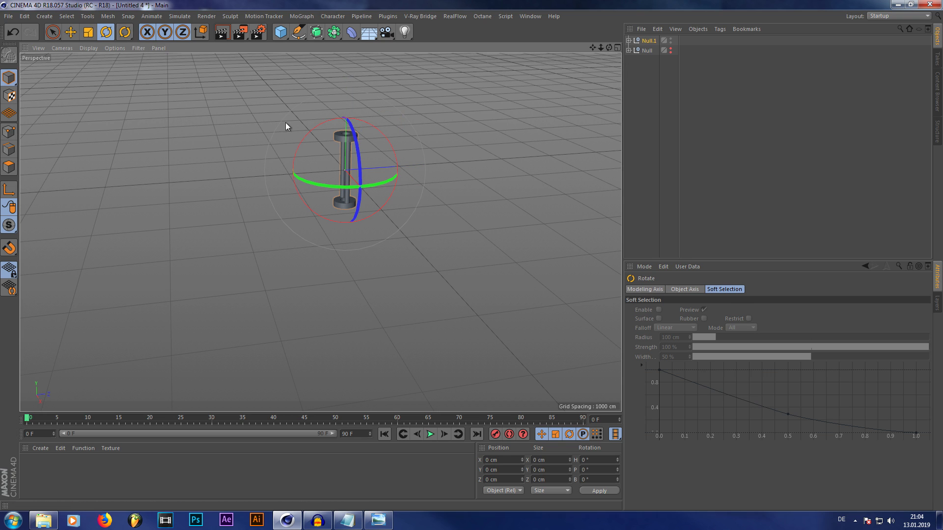
{"action": "left_click_drag", "start_coordinate": [310, 134], "coordinate": [390, 133]}
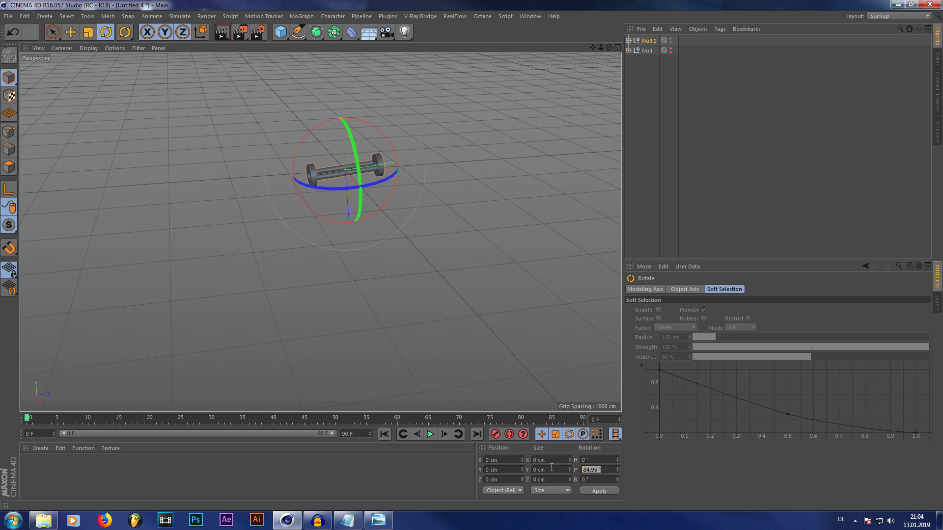
{"action": "key", "text": "Return"}
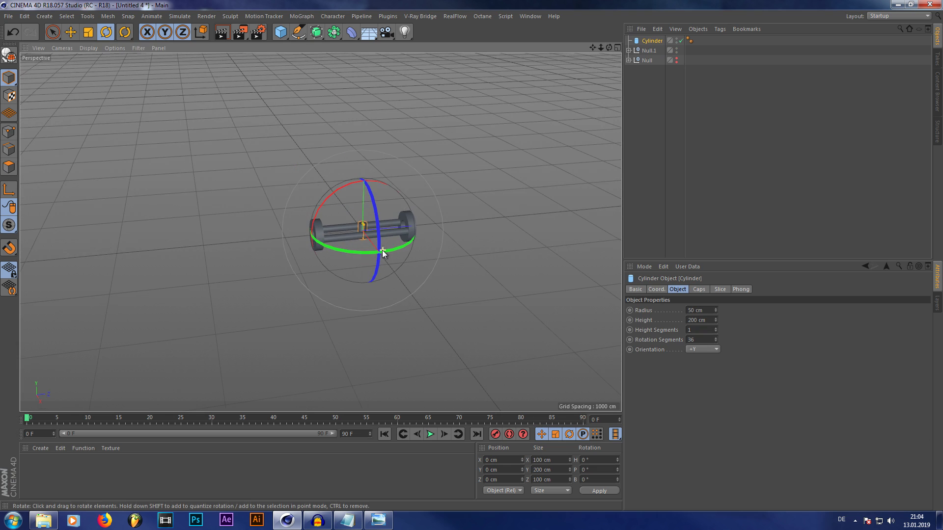
Set the new centre cylinder's pitch to 90° and stretch it to a height of about 3406 cm
{"action": "scroll", "coordinate": [382, 254], "scroll_direction": "up", "scroll_amount": 3}
{"action": "scroll", "coordinate": [409, 187], "scroll_direction": "down", "scroll_amount": 2}
{"action": "left_click_drag", "start_coordinate": [596, 470], "coordinate": [539, 460]}
{"action": "type", "text": "90"}
{"action": "key", "text": "Return"}
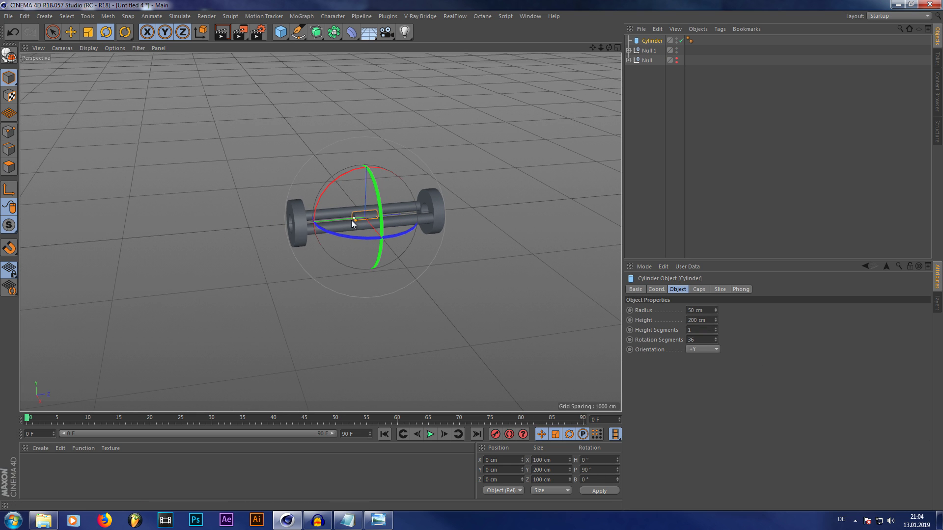
{"action": "left_click_drag", "start_coordinate": [352, 220], "coordinate": [457, 212]}
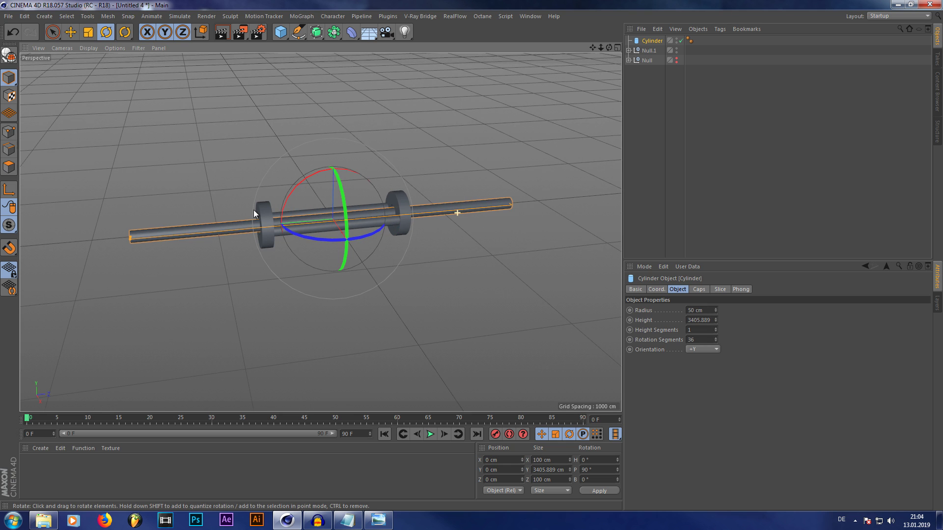
Set the centre cylinder's radius to 96 cm, lengthen it to about 17713 cm and extend it out of one end ring
{"action": "left_click_drag", "start_coordinate": [715, 310], "coordinate": [715, 287]}
{"action": "scroll", "coordinate": [252, 189], "scroll_direction": "down", "scroll_amount": 4}
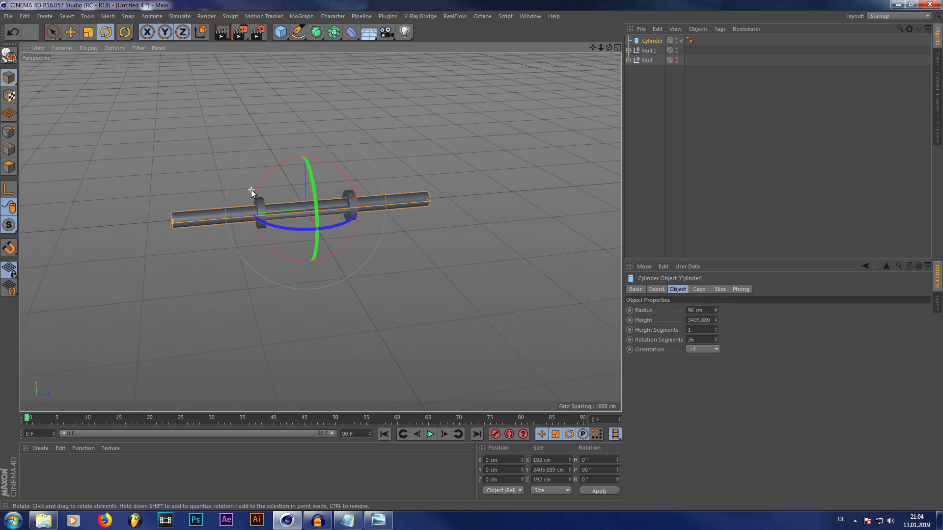
{"action": "left_click", "coordinate": [70, 32]}
{"action": "left_click_drag", "start_coordinate": [190, 214], "coordinate": [585, 189]}
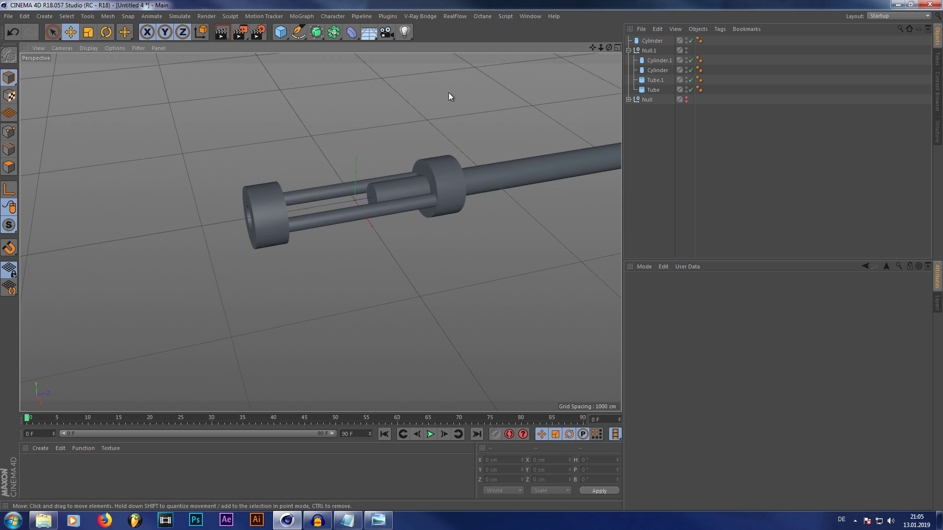
Duplicate the long cylinder and move the copy out through the opposite end ring of the turnbuckle
{"action": "scroll", "coordinate": [448, 96], "scroll_direction": "down", "scroll_amount": 5}
{"action": "left_click", "coordinate": [372, 194]}
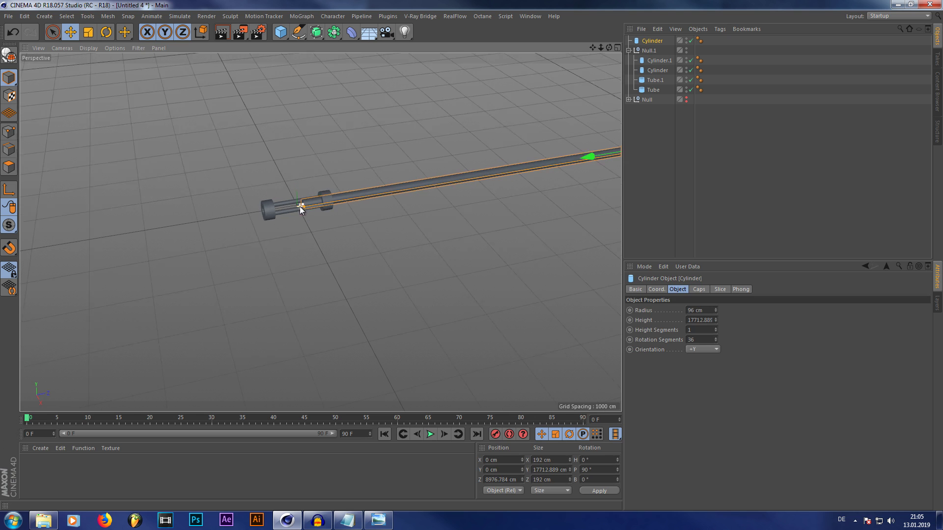
{"action": "mouse_move", "coordinate": [360, 192]}
{"action": "left_mouse_down", "text": "alt"}
{"action": "mouse_move", "coordinate": [337, 206]}
{"action": "mouse_move", "coordinate": [282, 175]}
{"action": "mouse_move", "coordinate": [361, 193]}
{"action": "left_mouse_up", "text": "alt"}
{"action": "key", "text": "ctrl+c"}
{"action": "key", "text": "ctrl+v"}
{"action": "left_click_drag", "start_coordinate": [422, 179], "coordinate": [32, 243]}
{"action": "scroll", "coordinate": [548, 155], "scroll_direction": "down", "scroll_amount": 4}
{"action": "scroll", "coordinate": [311, 194], "scroll_direction": "down", "scroll_amount": 3}
Duplicate the turnbuckle null and place the copy at the second cable's free end, at Z about -18378 cm
{"action": "left_click", "coordinate": [649, 61]}
{"action": "left_click_drag", "start_coordinate": [450, 174], "coordinate": [270, 198], "text": "ctrl"}
{"action": "scroll", "coordinate": [183, 219], "scroll_direction": "up", "scroll_amount": 7}
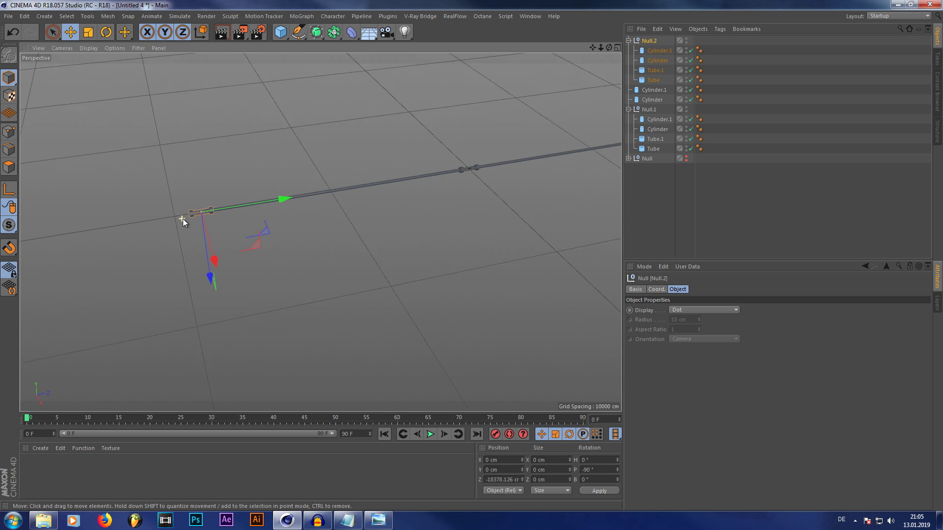
Duplicate the second long cylinder and move the copy to continue the cable beyond the second turnbuckle
{"action": "left_click", "coordinate": [657, 52]}
{"action": "scroll", "coordinate": [420, 131], "scroll_direction": "down", "scroll_amount": 5}
{"action": "left_click", "coordinate": [654, 90]}
{"action": "scroll", "coordinate": [255, 133], "scroll_direction": "down", "scroll_amount": 3}
{"action": "key", "text": "ctrl+c"}
{"action": "key", "text": "ctrl+v"}
{"action": "left_click_drag", "start_coordinate": [343, 149], "coordinate": [249, 195]}
{"action": "scroll", "coordinate": [248, 146], "scroll_direction": "up", "scroll_amount": 4}
{"action": "scroll", "coordinate": [249, 196], "scroll_direction": "down", "scroll_amount": 3}
Group all the cable cylinders and both turnbuckle nulls into a single null
{"action": "left_click", "coordinate": [652, 159]}
{"action": "left_click", "coordinate": [654, 41], "text": "shift"}
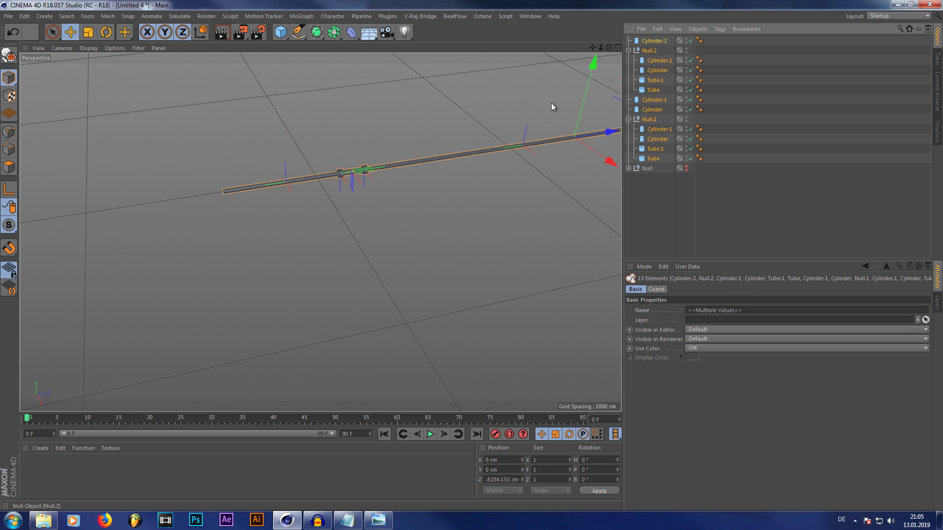
{"action": "scroll", "coordinate": [296, 180], "scroll_direction": "down", "scroll_amount": 5}
{"action": "left_click_drag", "start_coordinate": [281, 34], "coordinate": [320, 49]}
{"action": "scroll", "coordinate": [243, 107], "scroll_direction": "down", "scroll_amount": 3}
{"action": "left_click", "coordinate": [656, 167]}
{"action": "scroll", "coordinate": [385, 151], "scroll_direction": "up", "scroll_amount": 6}
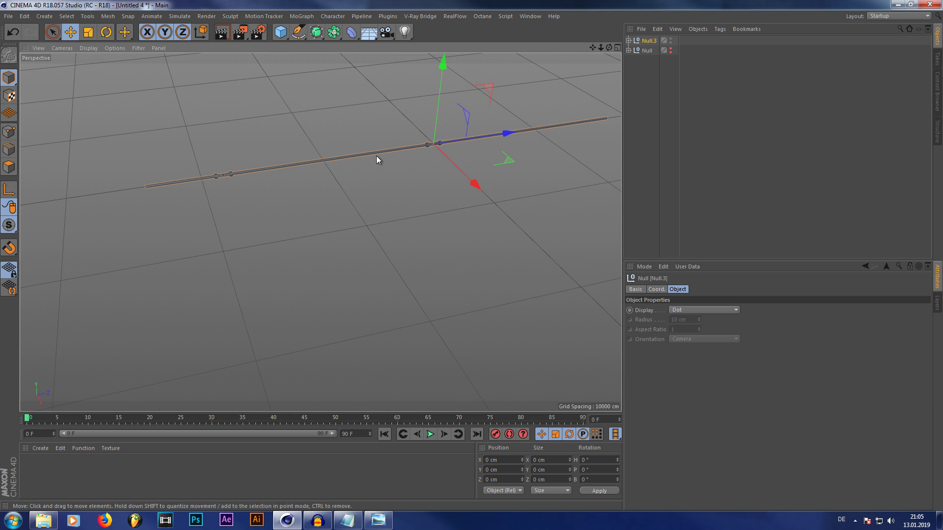
Enable axis modification and move the cable null's axis to the cable's near end, at Z about -24204 cm
{"action": "left_click", "coordinate": [9, 191]}
{"action": "left_click_drag", "start_coordinate": [508, 132], "coordinate": [143, 189]}
{"action": "scroll", "coordinate": [142, 190], "scroll_direction": "up", "scroll_amount": 6}
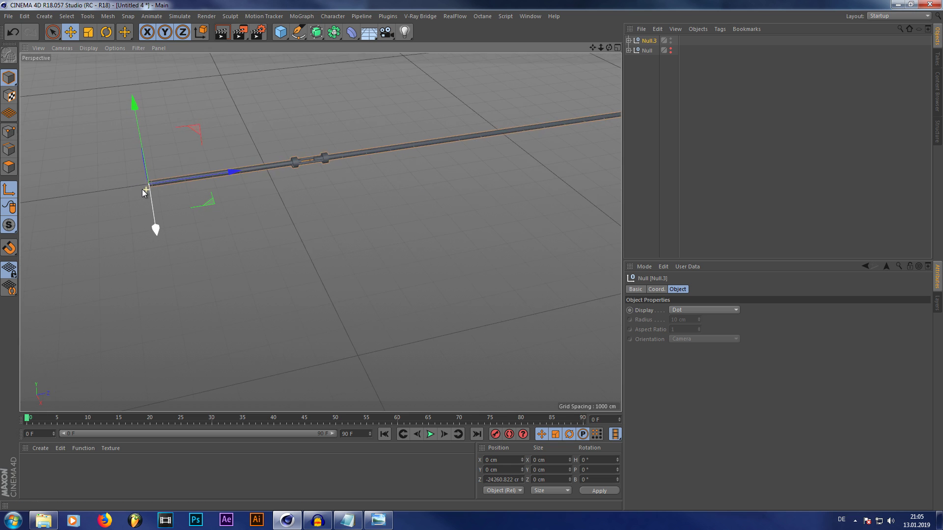
{"action": "scroll", "coordinate": [141, 190], "scroll_direction": "up", "scroll_amount": 2}
{"action": "left_click_drag", "start_coordinate": [238, 168], "coordinate": [244, 166]}
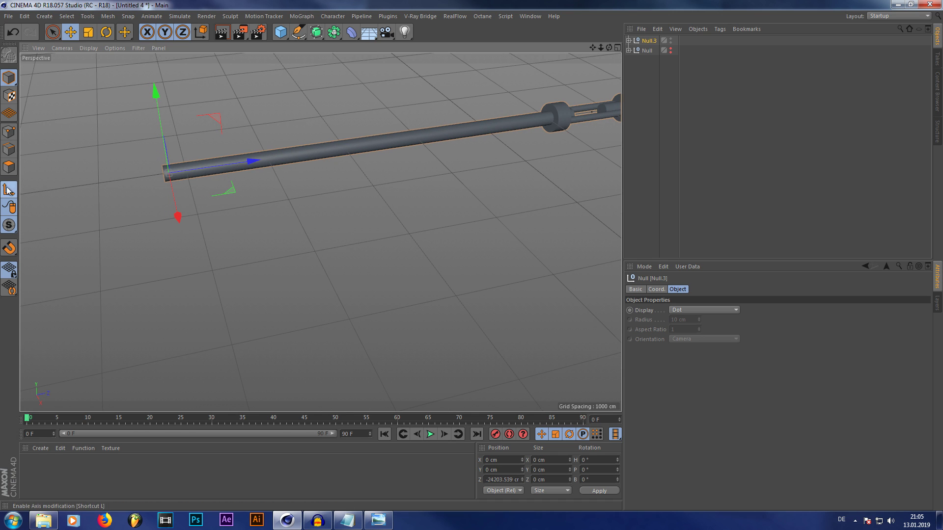
Turn off axis modification for the cable null and check both turnbuckles along the cable
{"action": "left_click", "coordinate": [9, 191]}
{"action": "scroll", "coordinate": [201, 230], "scroll_direction": "down", "scroll_amount": 2}
{"action": "scroll", "coordinate": [196, 231], "scroll_direction": "down", "scroll_amount": 7}
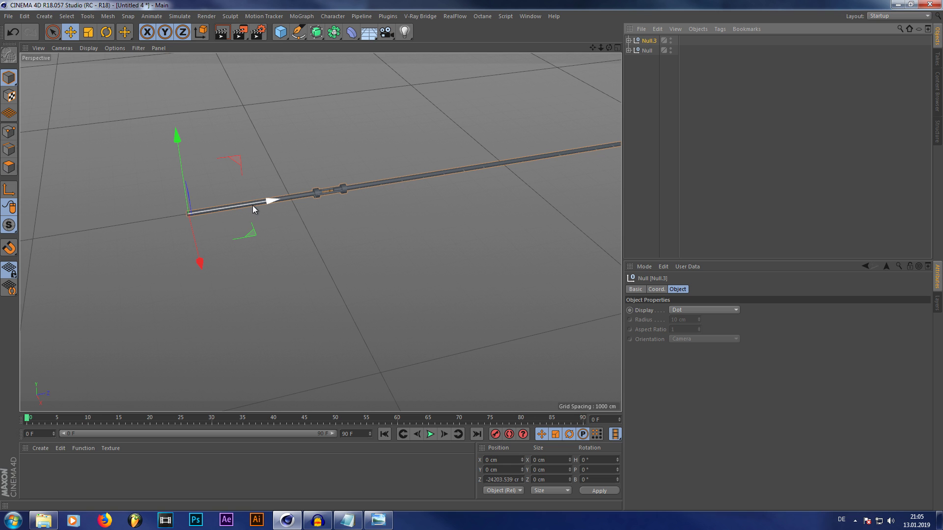
{"action": "scroll", "coordinate": [276, 210], "scroll_direction": "down", "scroll_amount": 5}
{"action": "scroll", "coordinate": [386, 193], "scroll_direction": "up", "scroll_amount": 4}
{"action": "scroll", "coordinate": [386, 194], "scroll_direction": "down", "scroll_amount": 2}
{"action": "scroll", "coordinate": [457, 209], "scroll_direction": "up", "scroll_amount": 3}
{"action": "scroll", "coordinate": [419, 202], "scroll_direction": "up", "scroll_amount": 2}
{"action": "scroll", "coordinate": [417, 202], "scroll_direction": "down", "scroll_amount": 3}
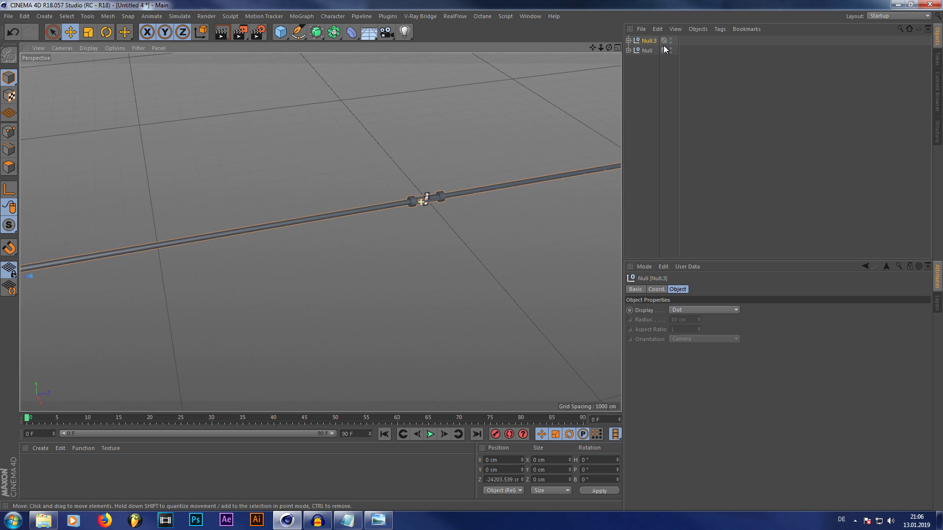
Scale the whole cable null down uniformly and set its Z position to 0 cm
{"action": "left_click", "coordinate": [656, 290]}
{"action": "key", "text": "t"}
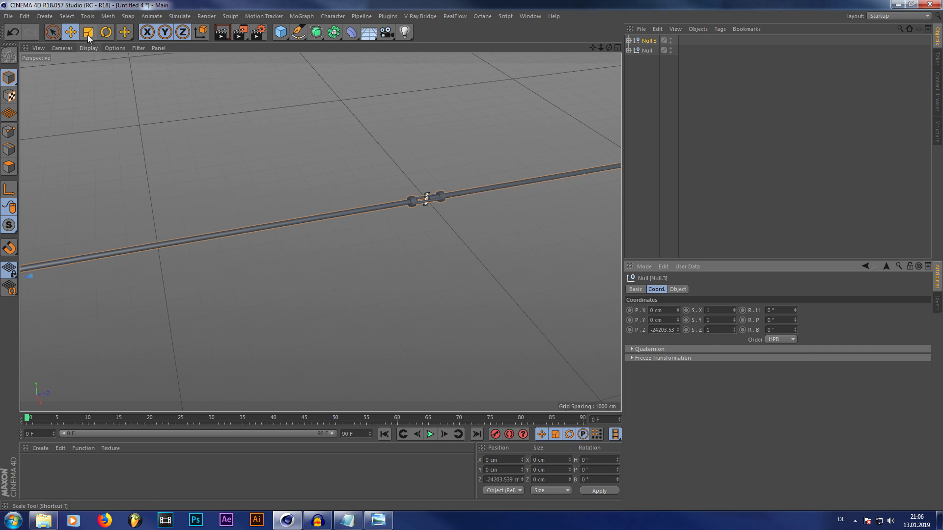
{"action": "left_click_drag", "start_coordinate": [520, 116], "coordinate": [112, 123]}
{"action": "key", "text": "e"}
{"action": "double_click", "coordinate": [487, 479]}
{"action": "type", "text": "0"}
{"action": "key", "text": "Return"}
{"action": "scroll", "coordinate": [437, 199], "scroll_direction": "up", "scroll_amount": 8}
Scale the cable null down further until its thickness suits the neon sign
{"action": "key", "text": "t"}
{"action": "left_click_drag", "start_coordinate": [229, 64], "coordinate": [45, 102]}
{"action": "scroll", "coordinate": [562, 225], "scroll_direction": "up", "scroll_amount": 5}
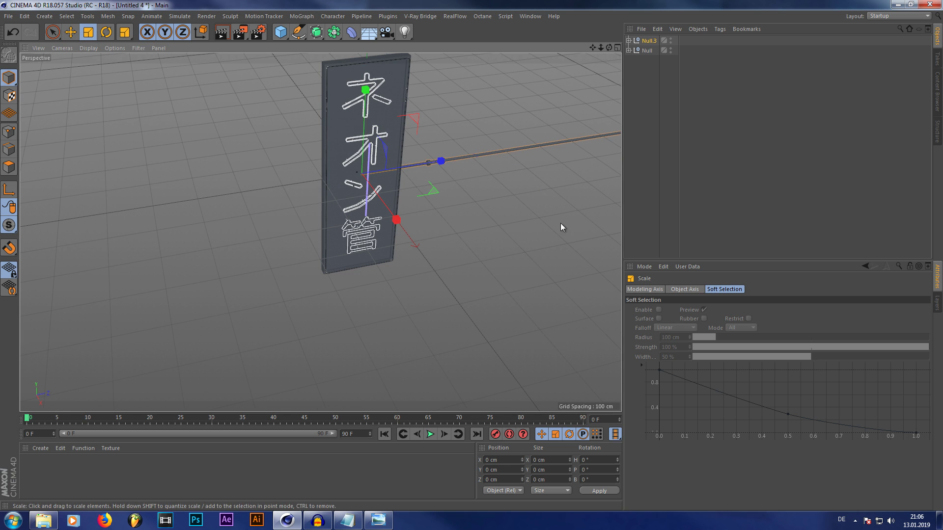
{"action": "scroll", "coordinate": [362, 179], "scroll_direction": "up", "scroll_amount": 4}
{"action": "scroll", "coordinate": [361, 179], "scroll_direction": "down", "scroll_amount": 4}
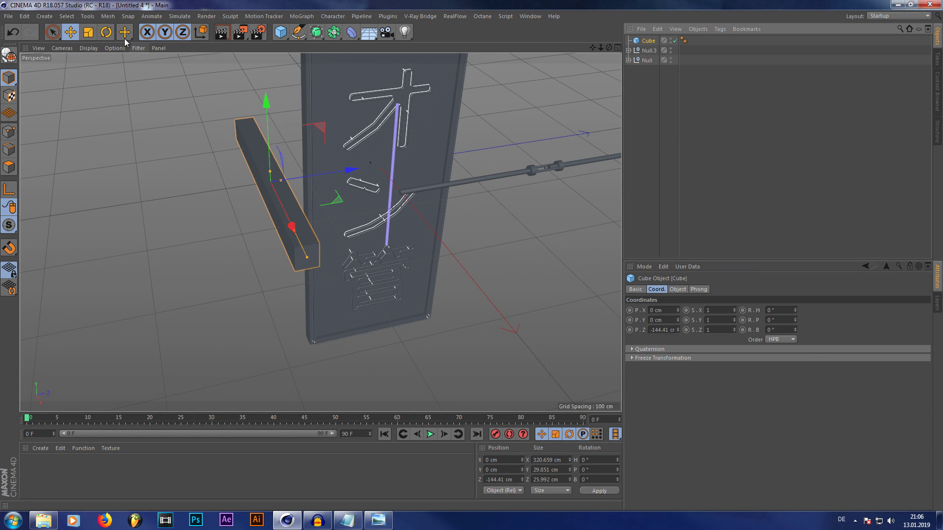
Scale the cube bar down to about 72 × 7 × 6 cm and move it to the sign's edge, at Z about -117 cm
{"action": "left_click", "coordinate": [124, 38]}
{"action": "left_click_drag", "start_coordinate": [127, 59], "coordinate": [35, 48]}
{"action": "key", "text": "e"}
{"action": "left_click_drag", "start_coordinate": [317, 176], "coordinate": [340, 173]}
{"action": "scroll", "coordinate": [257, 176], "scroll_direction": "down", "scroll_amount": 3}
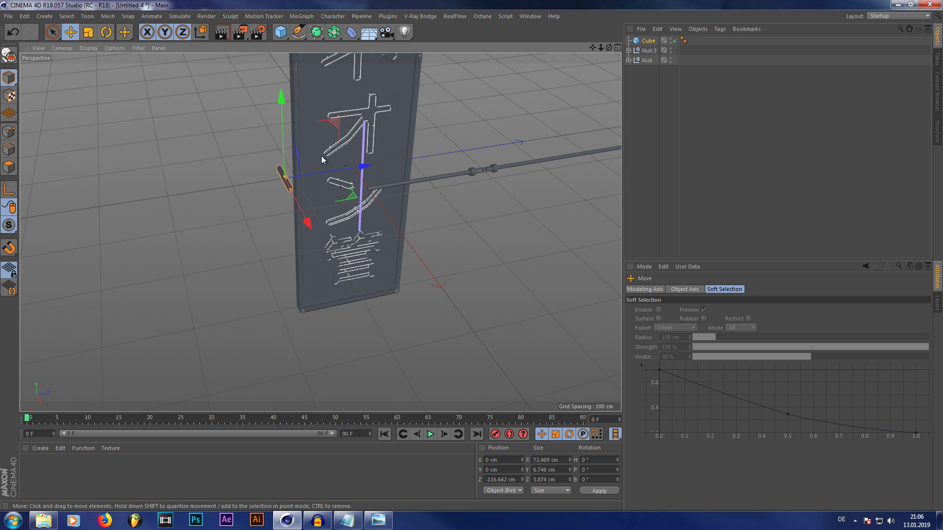
Move the cable null to the outer end of the cube bar, at X about 33 cm and Z about -115 cm
{"action": "left_click", "coordinate": [647, 50]}
{"action": "key", "text": "o"}
{"action": "left_click_drag", "start_coordinate": [458, 237], "coordinate": [335, 238]}
{"action": "scroll", "coordinate": [244, 210], "scroll_direction": "up", "scroll_amount": 8}
{"action": "left_click_drag", "start_coordinate": [607, 48], "coordinate": [520, 55]}
Check the cable direction in the reference photo, then rotate the cable null in Cinema 4D so it rises diagonally across the sign
{"action": "left_click", "coordinate": [378, 520]}
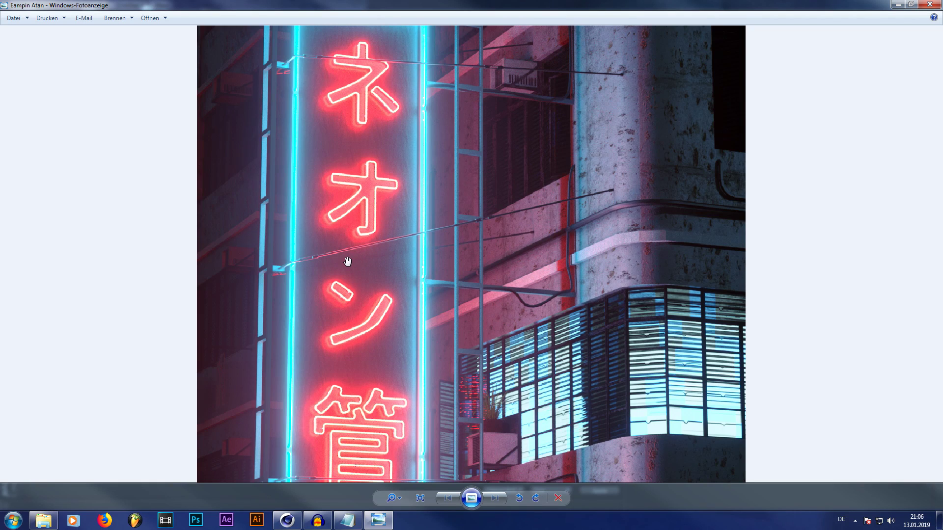
{"action": "scroll", "coordinate": [347, 261], "scroll_direction": "down", "scroll_amount": 2}
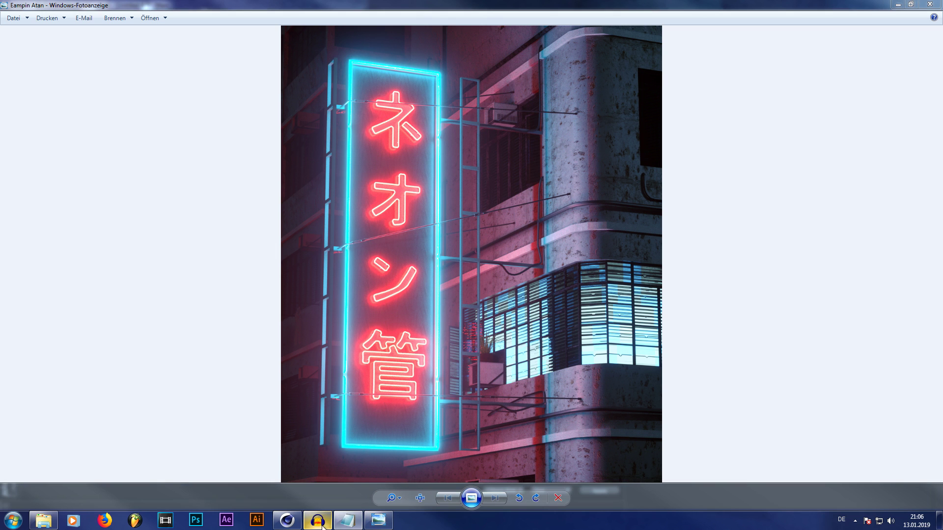
{"action": "left_click", "coordinate": [288, 520]}
{"action": "key", "text": "r"}
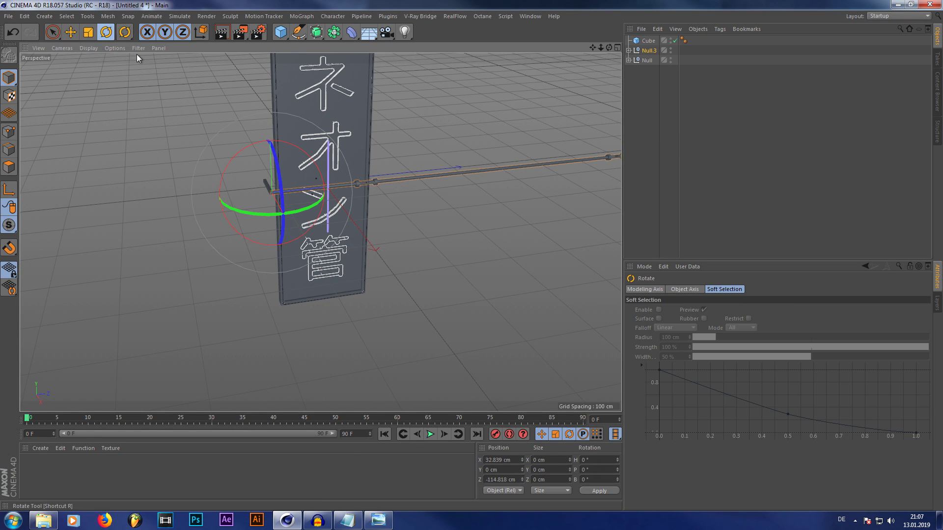
{"action": "left_click_drag", "start_coordinate": [278, 150], "coordinate": [266, 215]}
{"action": "scroll", "coordinate": [223, 144], "scroll_direction": "down", "scroll_amount": 3}
{"action": "left_click", "coordinate": [641, 168]}
Inspect the cable's angle and its connection to the cube bar from several viewpoints around the sign
{"action": "scroll", "coordinate": [405, 168], "scroll_direction": "down", "scroll_amount": 3}
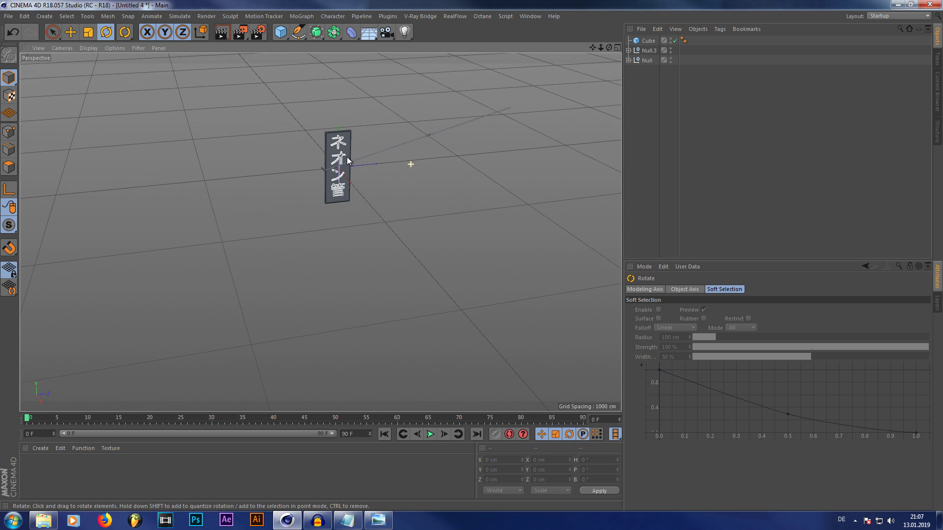
{"action": "scroll", "coordinate": [299, 147], "scroll_direction": "up", "scroll_amount": 8}
{"action": "scroll", "coordinate": [292, 262], "scroll_direction": "down", "scroll_amount": 4}
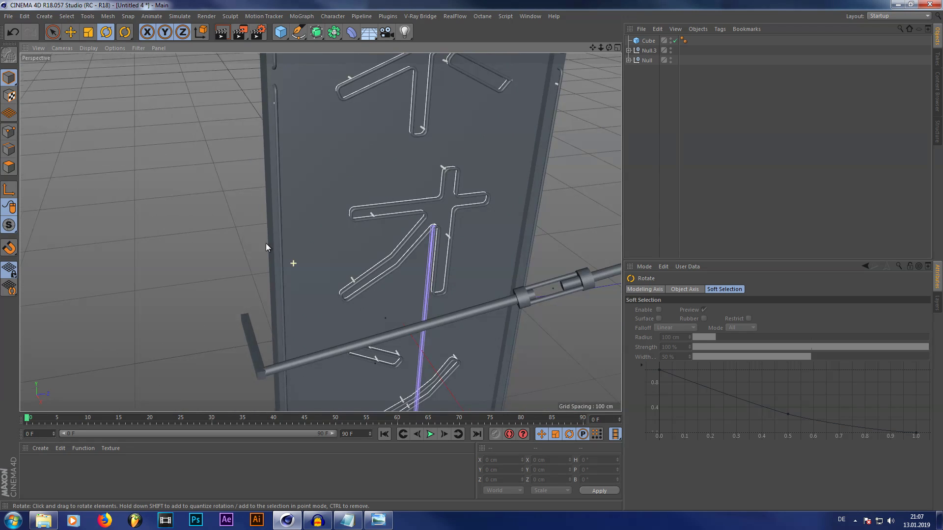
{"action": "scroll", "coordinate": [339, 210], "scroll_direction": "down", "scroll_amount": 3}
{"action": "scroll", "coordinate": [411, 187], "scroll_direction": "up", "scroll_amount": 3}
{"action": "left_click_drag", "start_coordinate": [609, 48], "coordinate": [648, 27]}
{"action": "scroll", "coordinate": [457, 161], "scroll_direction": "down", "scroll_amount": 3}
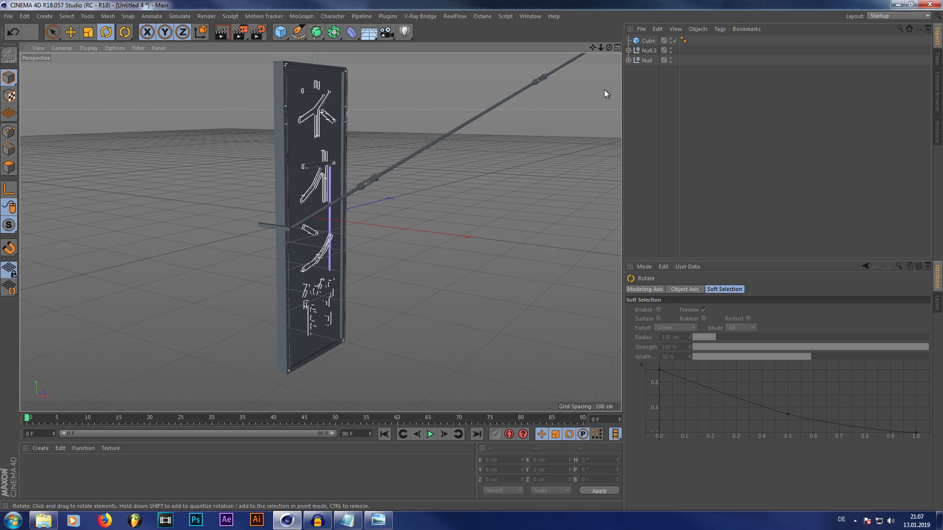
{"action": "left_click_drag", "start_coordinate": [403, 146], "coordinate": [376, 166]}
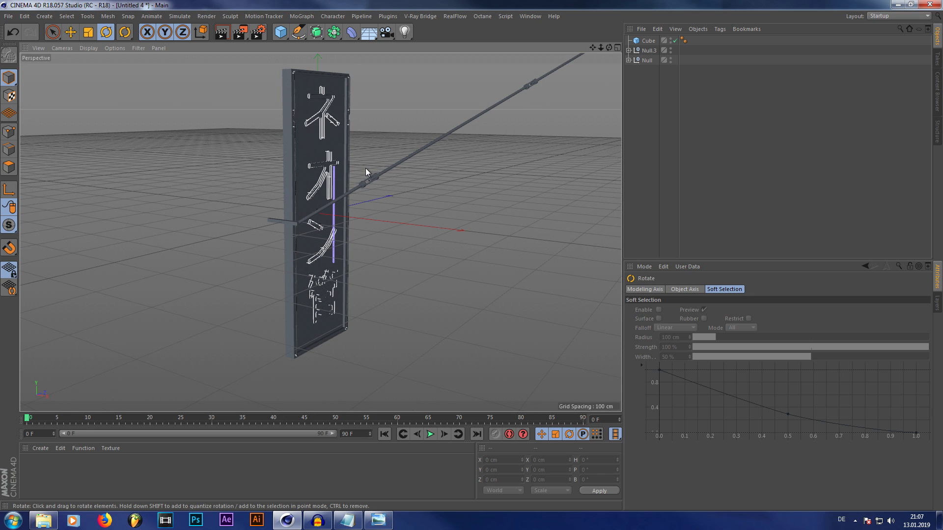